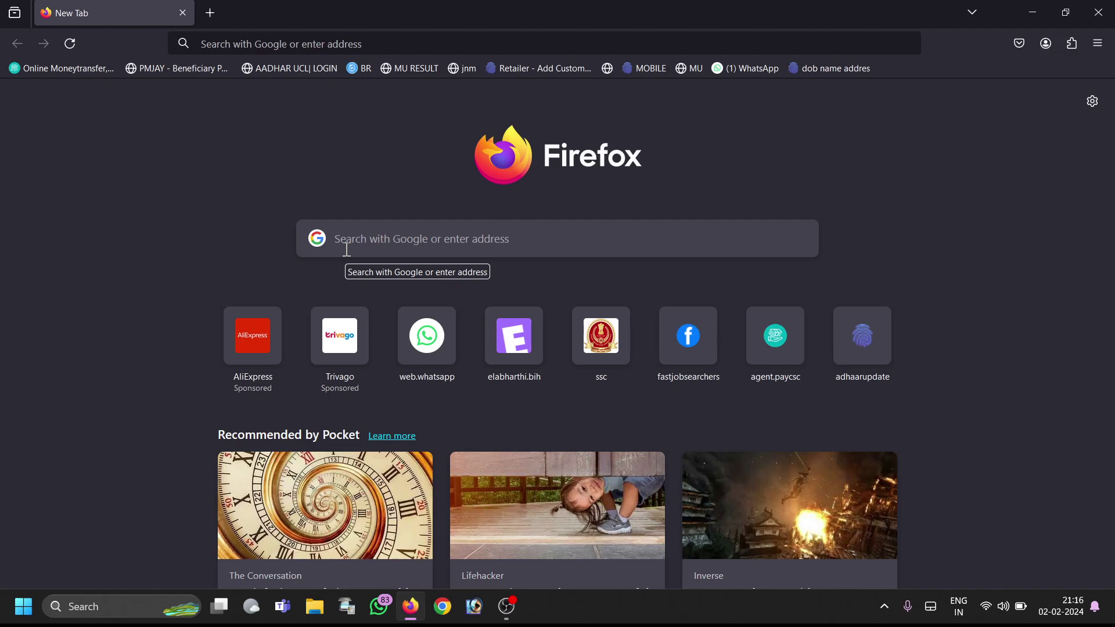
# Step: Focus the new-tab search box to enter the Fastjob Searchers web address
pyautogui.click(393, 238)
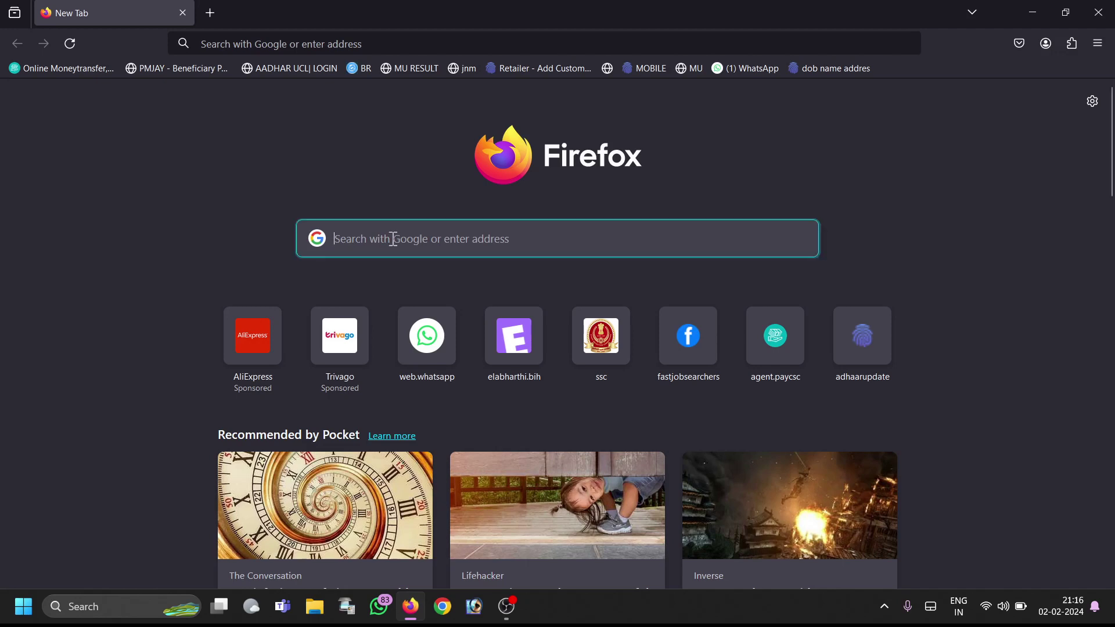
# Step: Load fastjobsearchers.com from 'fast' and scroll down to the New Update list
pyautogui.write('fastjobsearchers.com/')
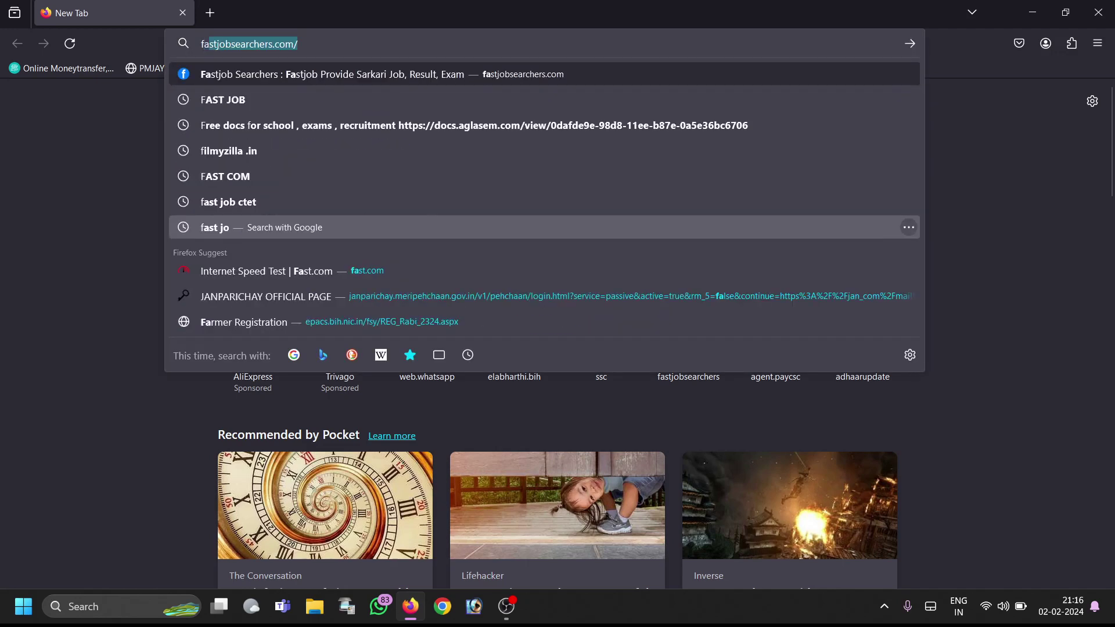
pyautogui.press('Return')
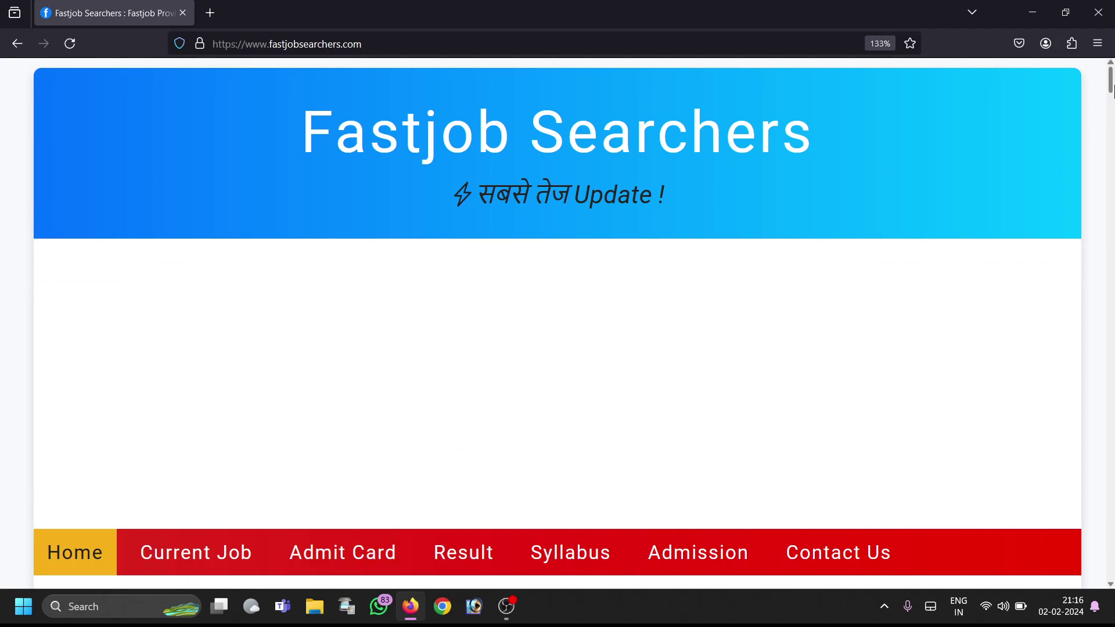
pyautogui.moveTo(1111, 87); pyautogui.dragTo(1113, 153)
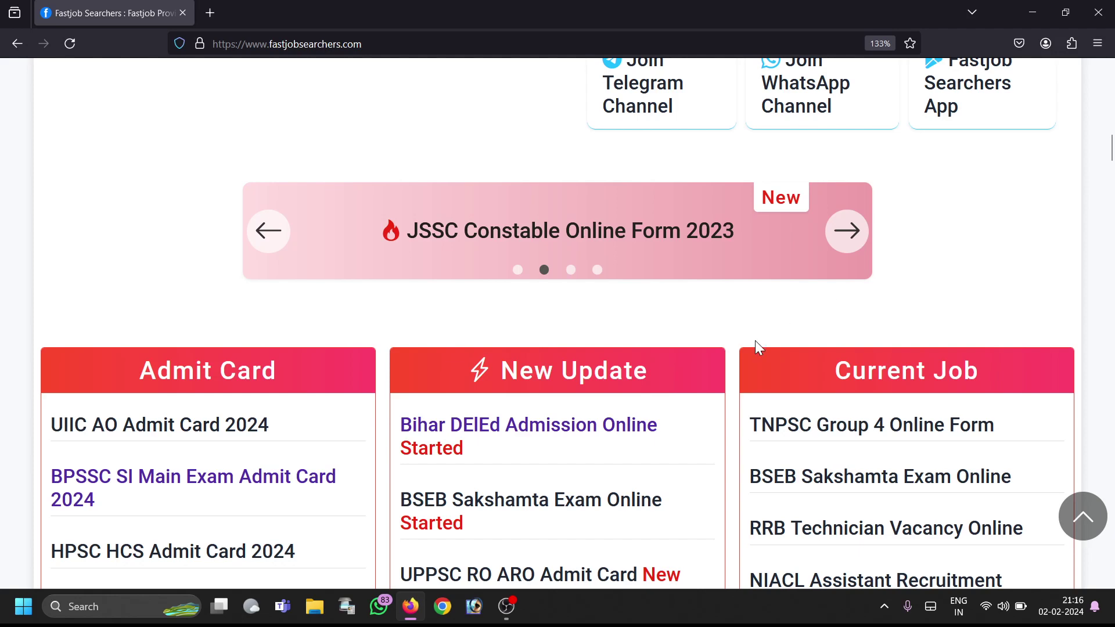
# Step: Open the Bihar DElEd Admission Online page and highlight the start, last and fee-payment dates
pyautogui.click(563, 428)
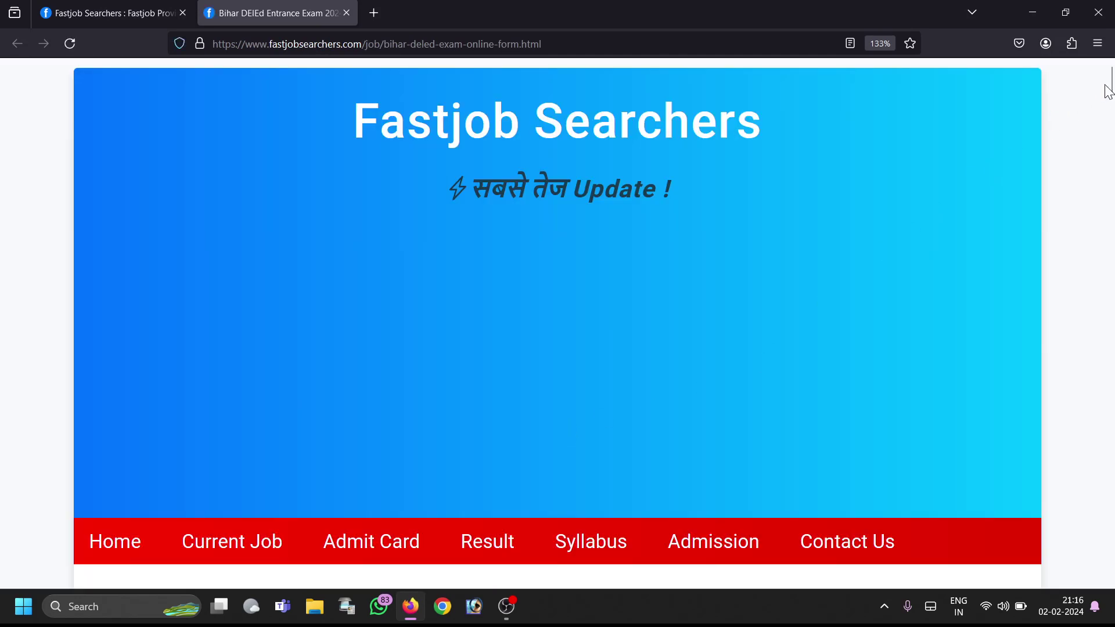
pyautogui.moveTo(1110, 82); pyautogui.dragTo(1097, 157)
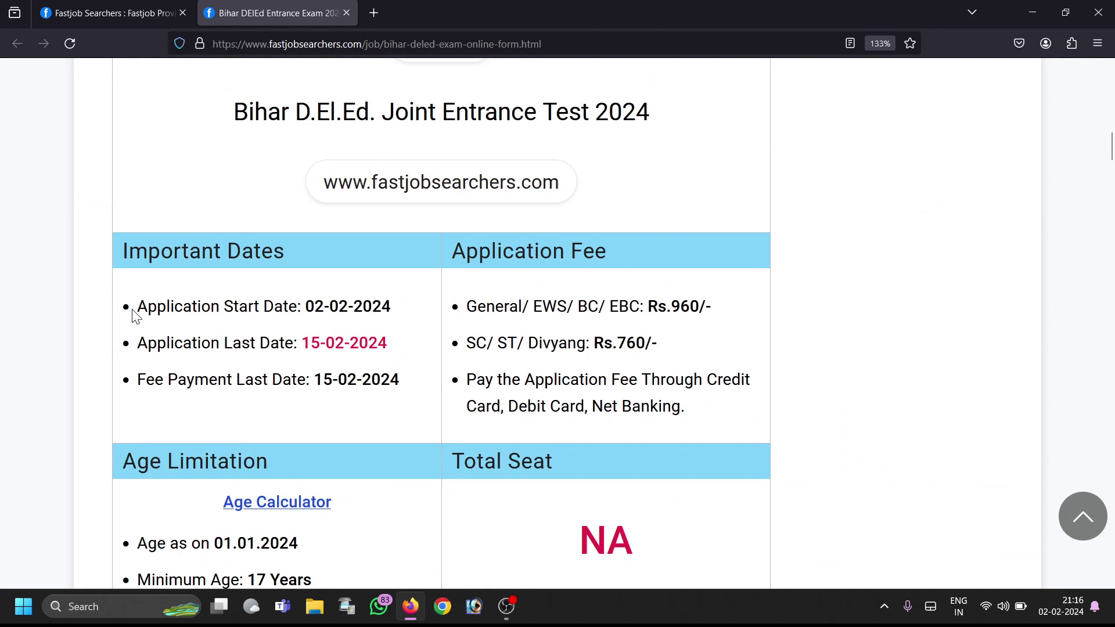
pyautogui.moveTo(144, 309); pyautogui.dragTo(395, 313)
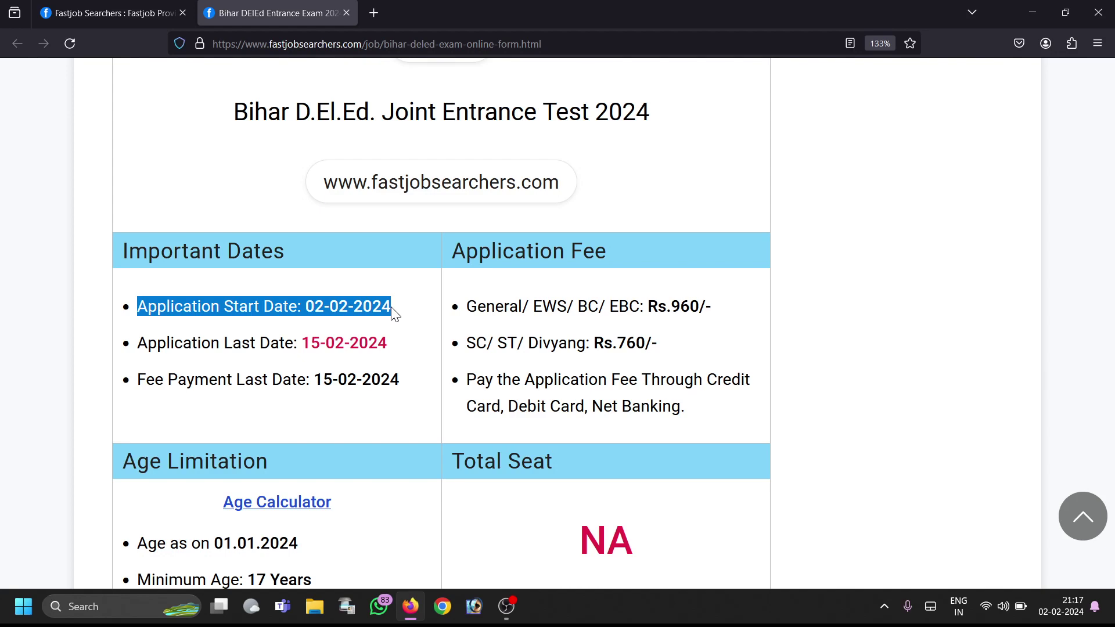
pyautogui.click(227, 343)
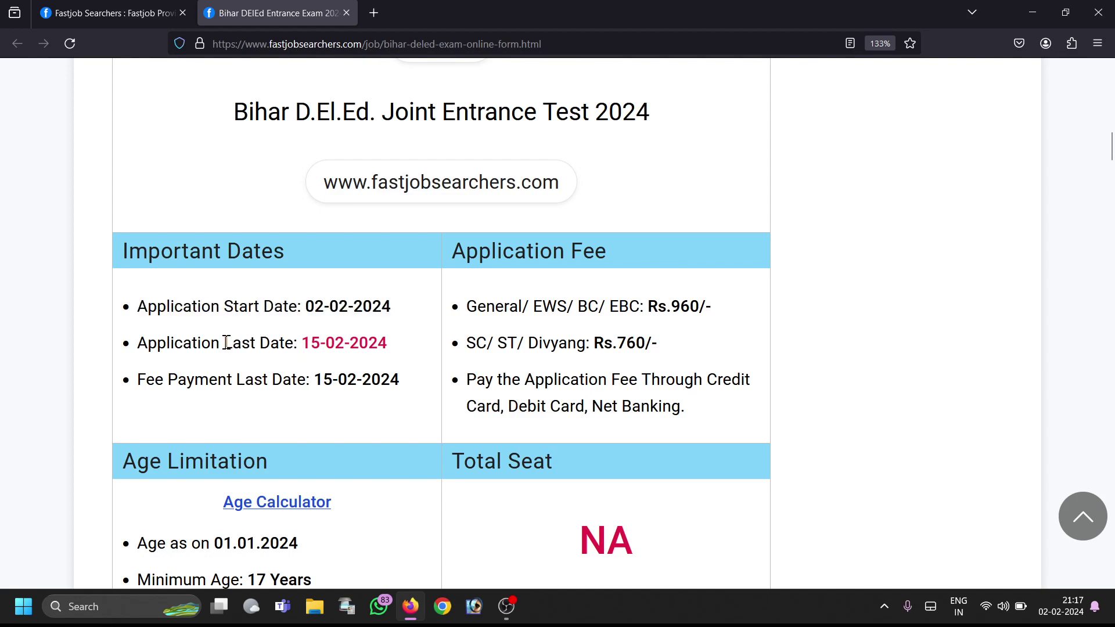
pyautogui.moveTo(226, 342); pyautogui.dragTo(393, 352)
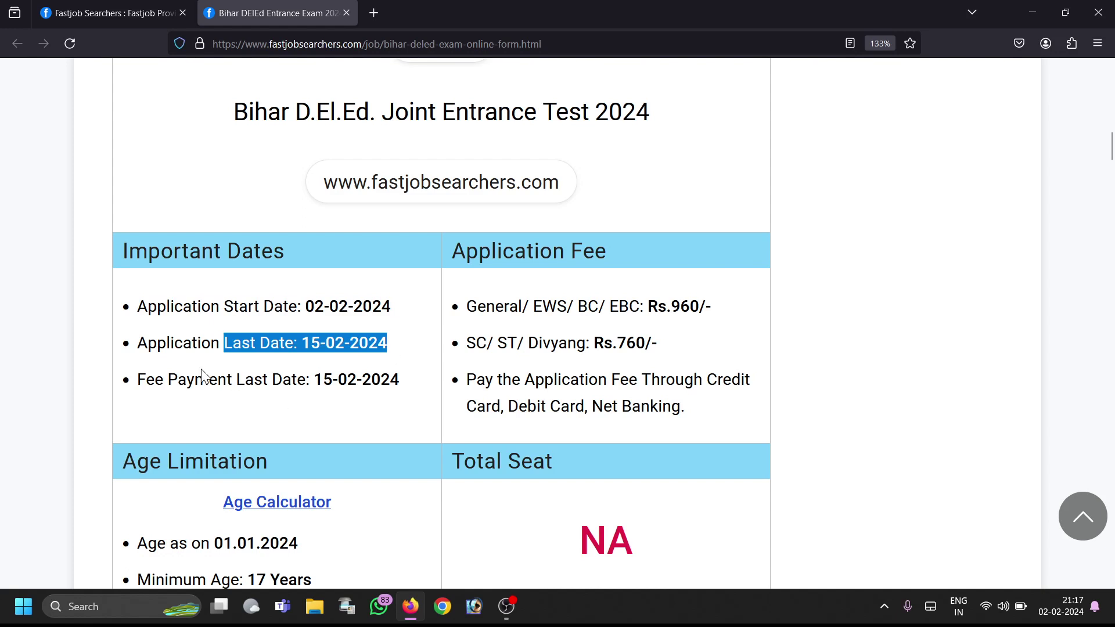
pyautogui.moveTo(194, 377); pyautogui.dragTo(400, 370)
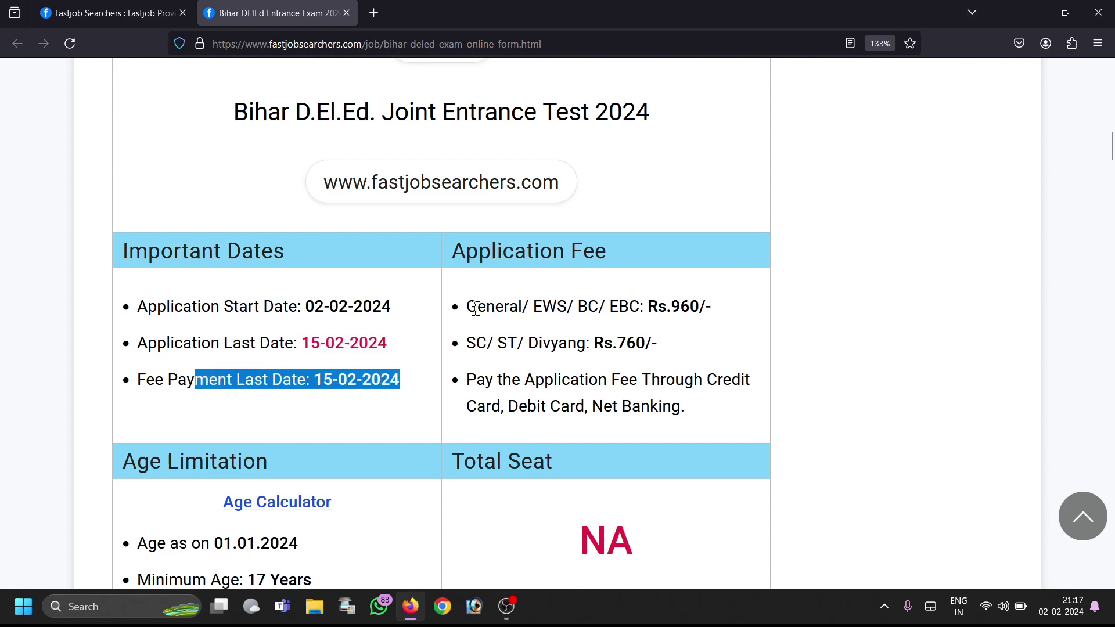
# Step: Point out the General and SC/ST application fee categories
pyautogui.moveTo(476, 308); pyautogui.dragTo(642, 306)
pyautogui.click(575, 311)
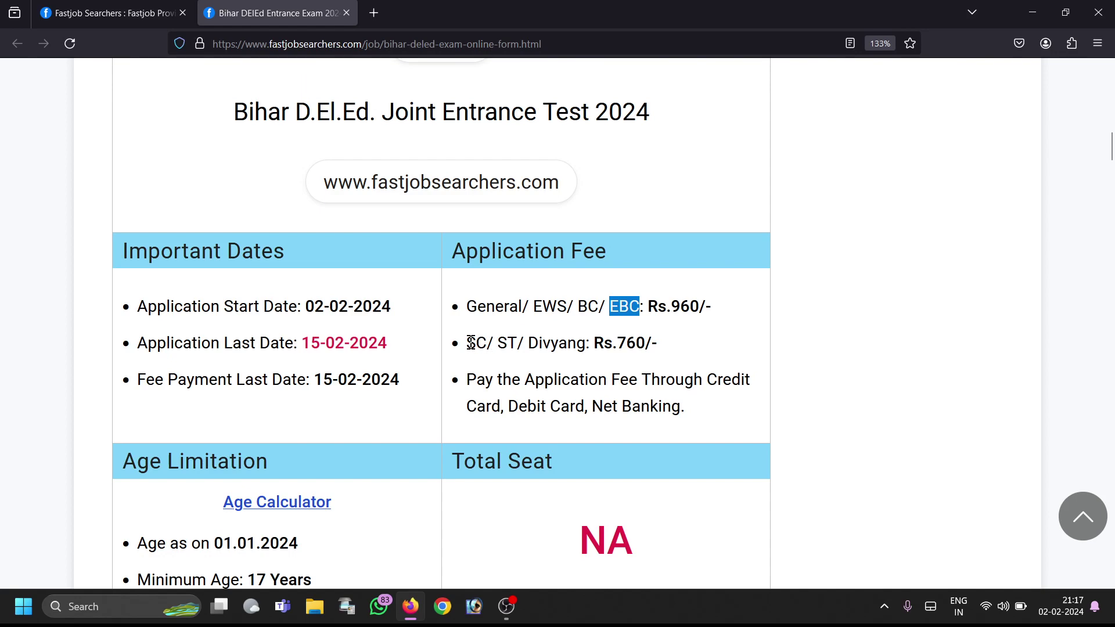
pyautogui.moveTo(467, 343); pyautogui.dragTo(511, 342)
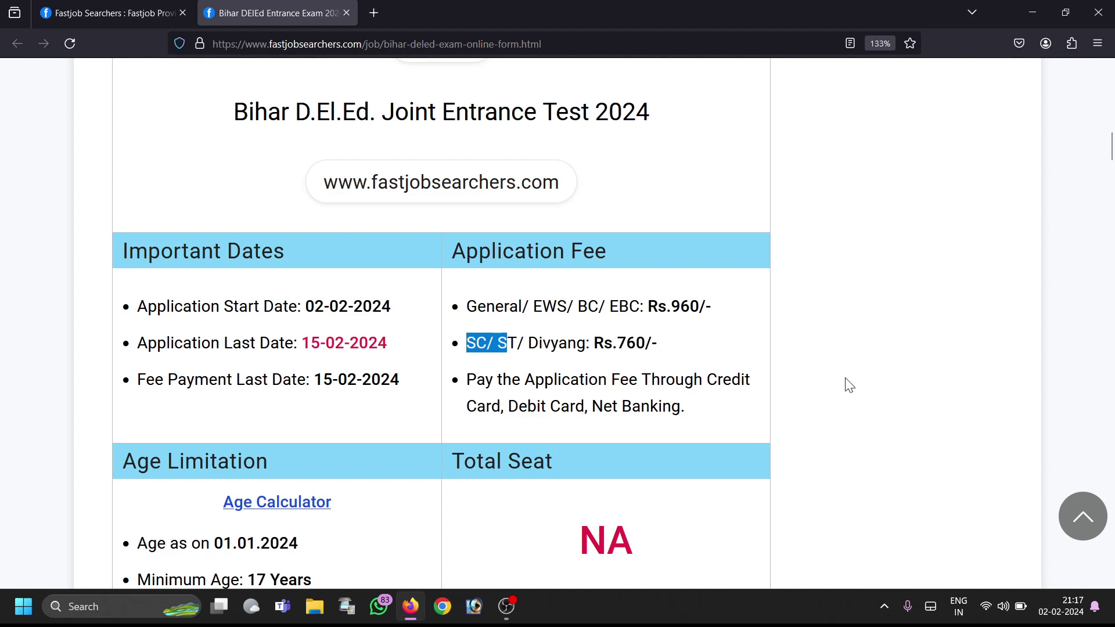
pyautogui.moveTo(1110, 145); pyautogui.dragTo(1102, 161)
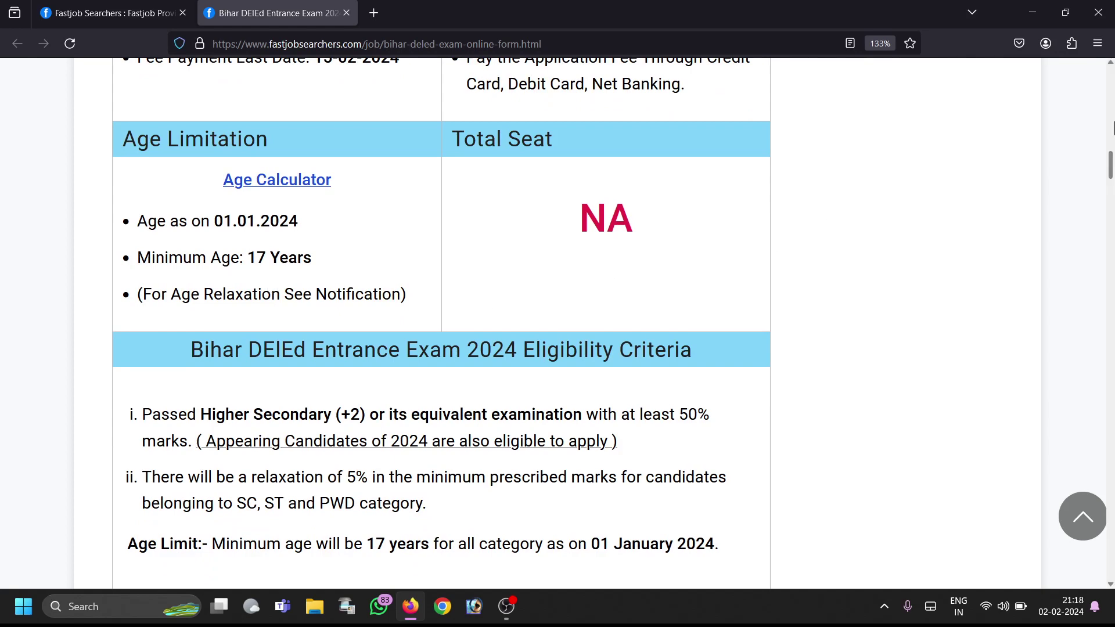
pyautogui.scroll(-3, 1110, 168)
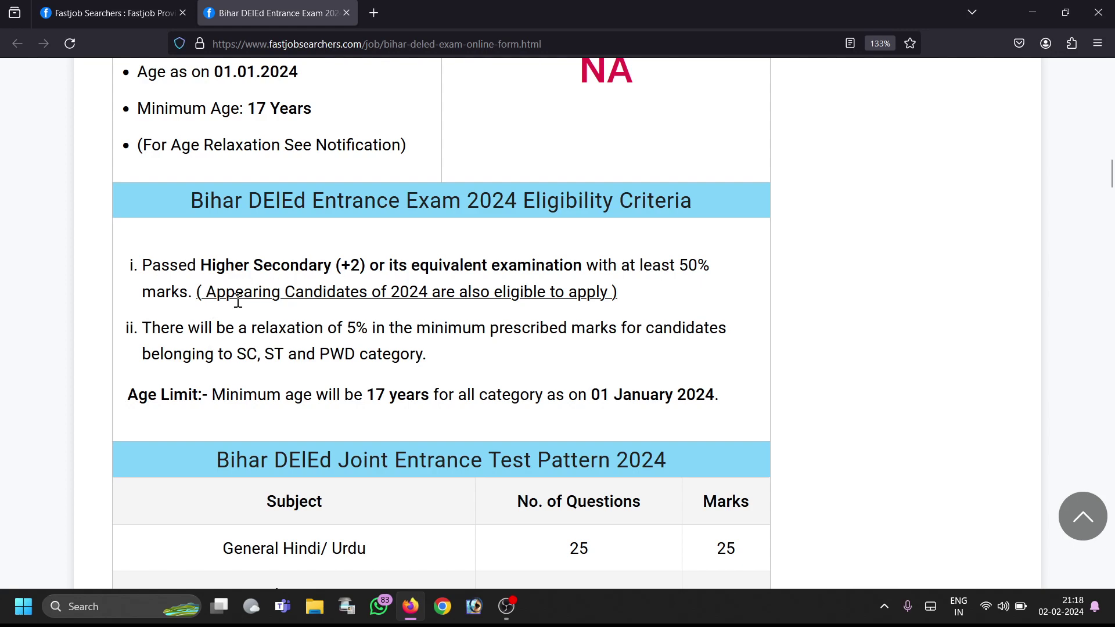
pyautogui.moveTo(220, 299); pyautogui.dragTo(610, 311)
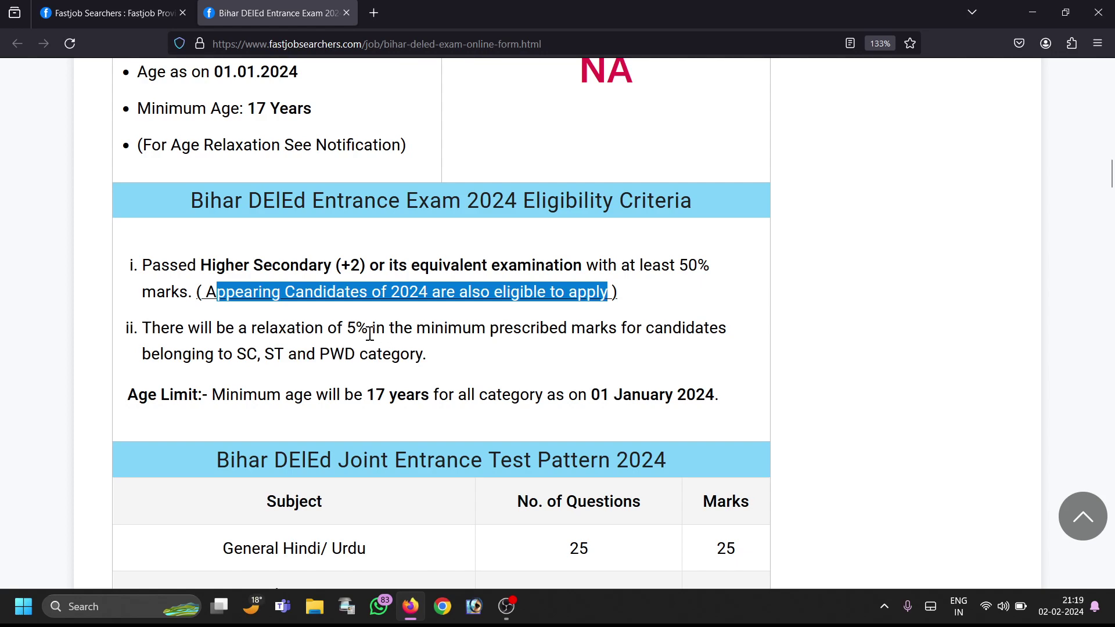
pyautogui.moveTo(356, 329); pyautogui.dragTo(765, 346)
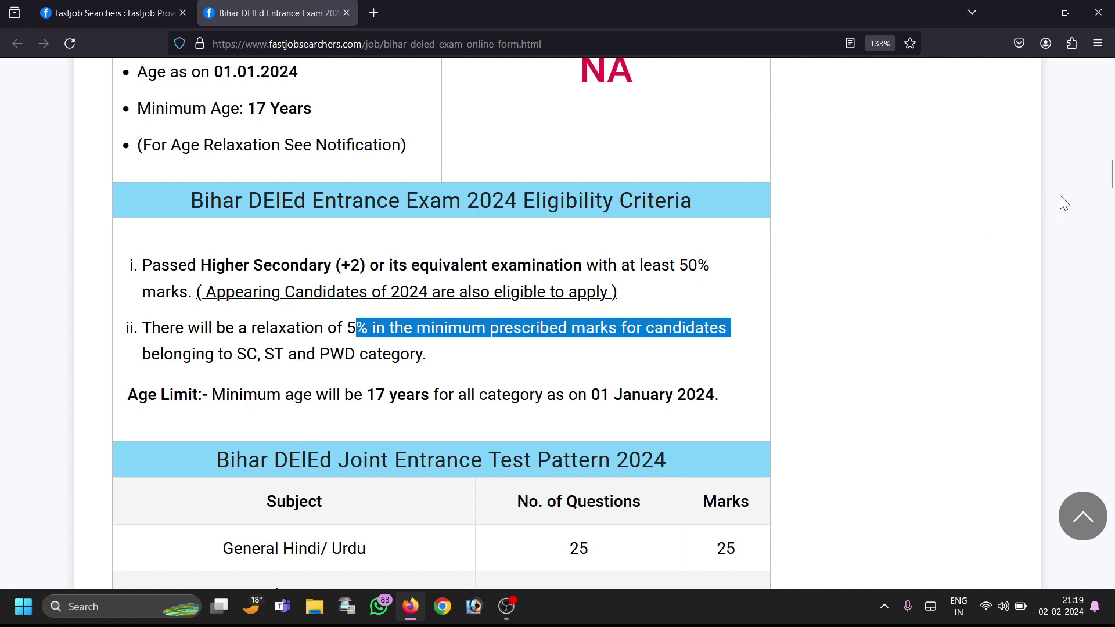
pyautogui.moveTo(1110, 180)
pyautogui.mouseDown()
pyautogui.moveTo(1110, 203)
pyautogui.moveTo(1111, 192)
pyautogui.mouseUp()
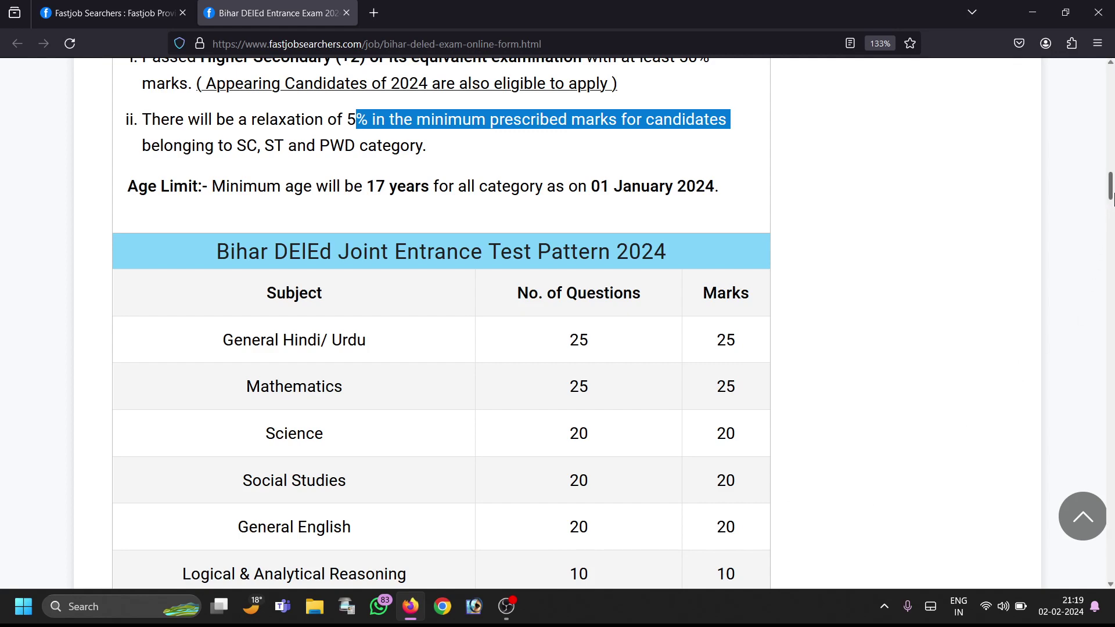
# Step: Scroll past the test pattern table toward the Important Links section
pyautogui.scroll(-3, 1111, 197)
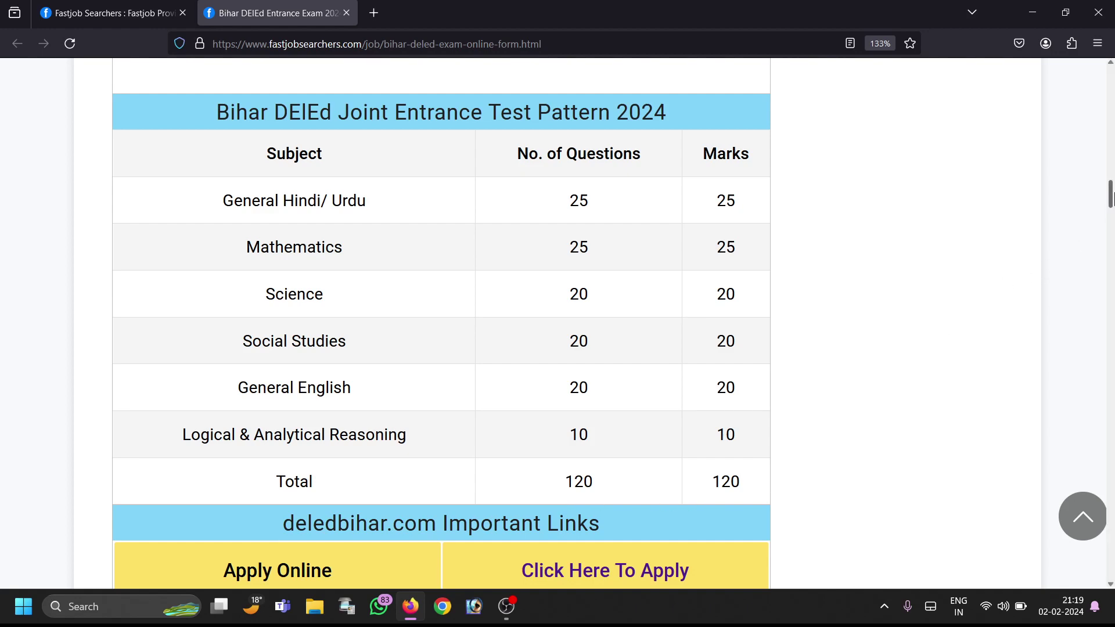
pyautogui.moveTo(1110, 196); pyautogui.dragTo(1110, 211)
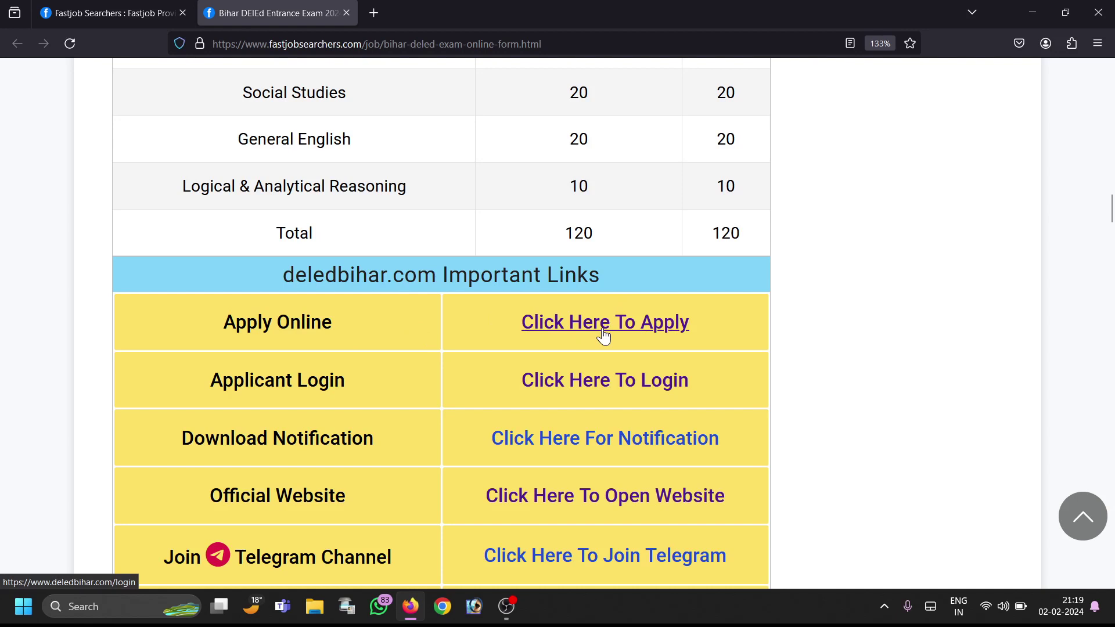
# Step: Open the application portal via 'Click Here To Apply' and choose Register New Candidate
pyautogui.click(631, 338)
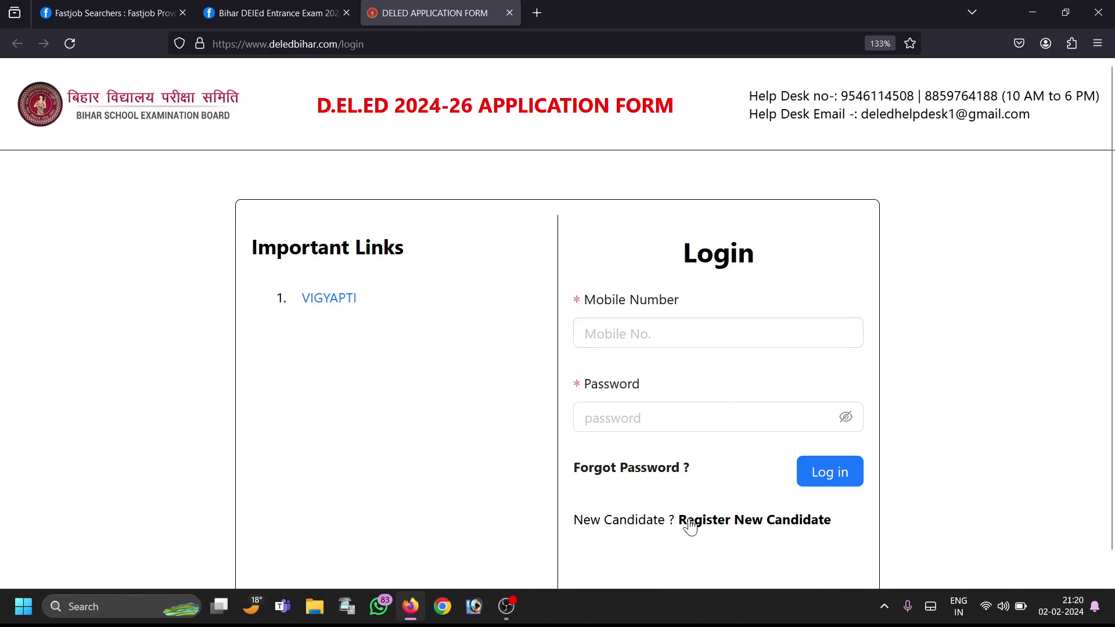
pyautogui.moveTo(673, 520); pyautogui.dragTo(832, 530)
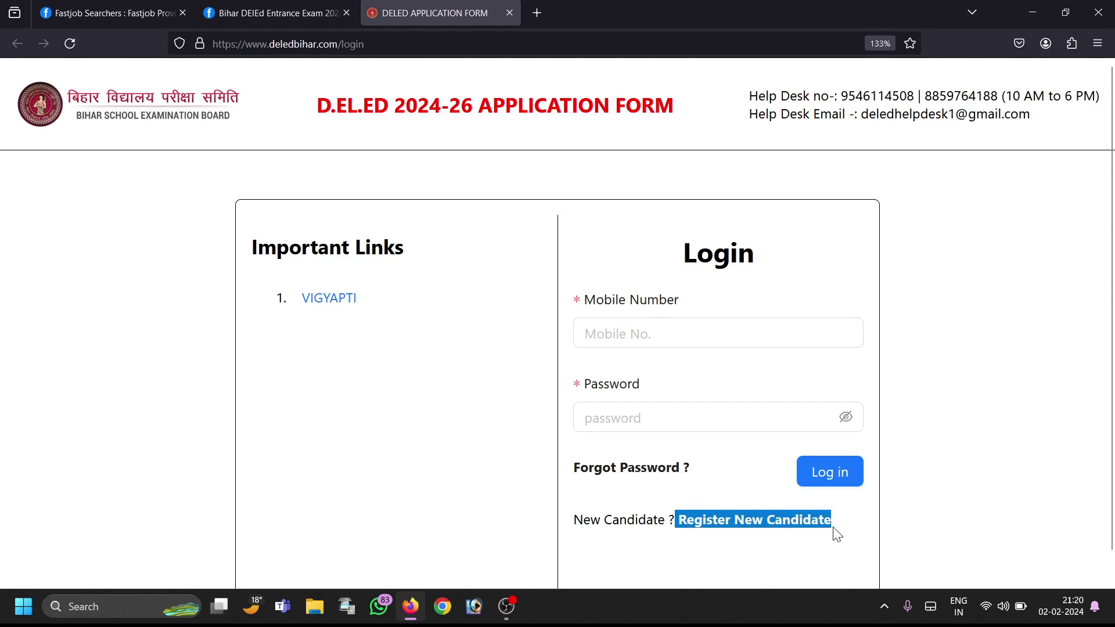
pyautogui.click(748, 528)
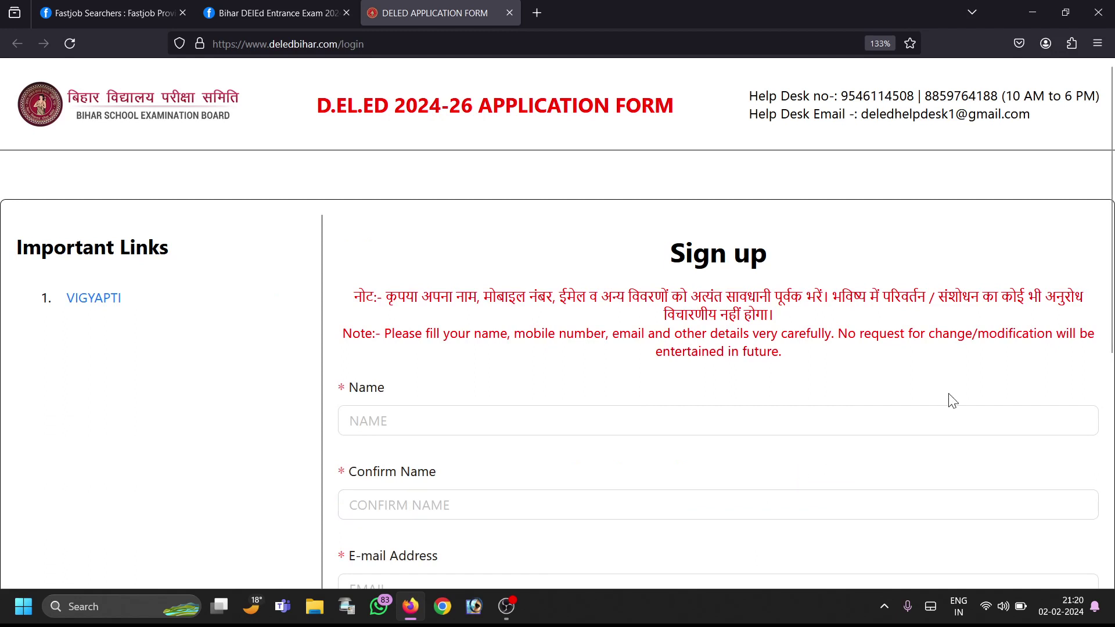
# Step: Enter the candidate's full name in both the Name and Confirm Name fields
pyautogui.scroll(-3, 1111, 146)
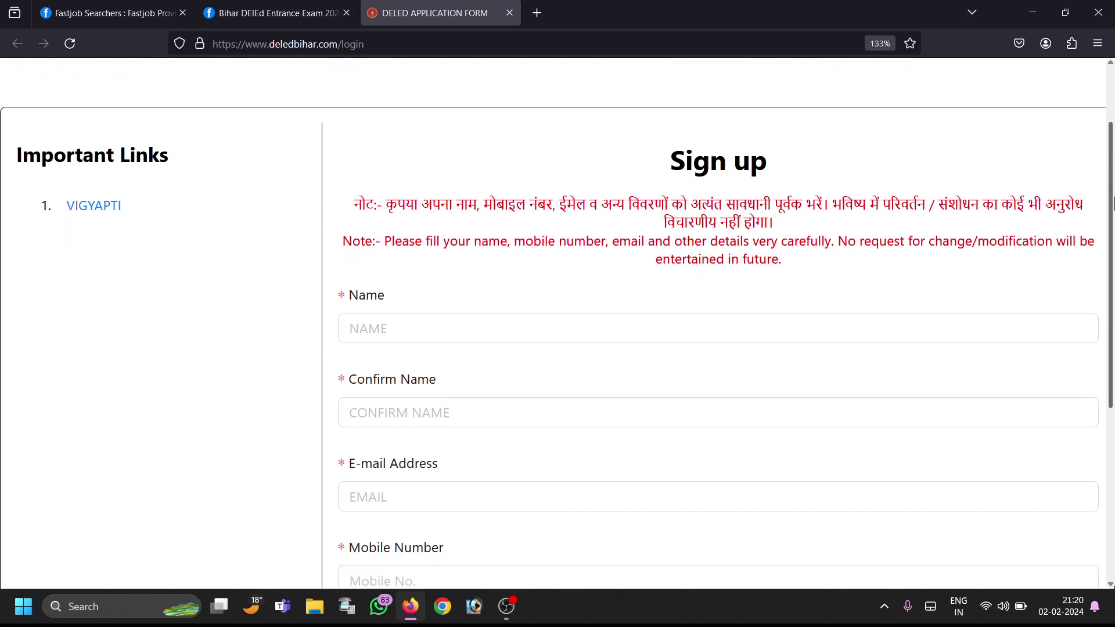
pyautogui.click(518, 321)
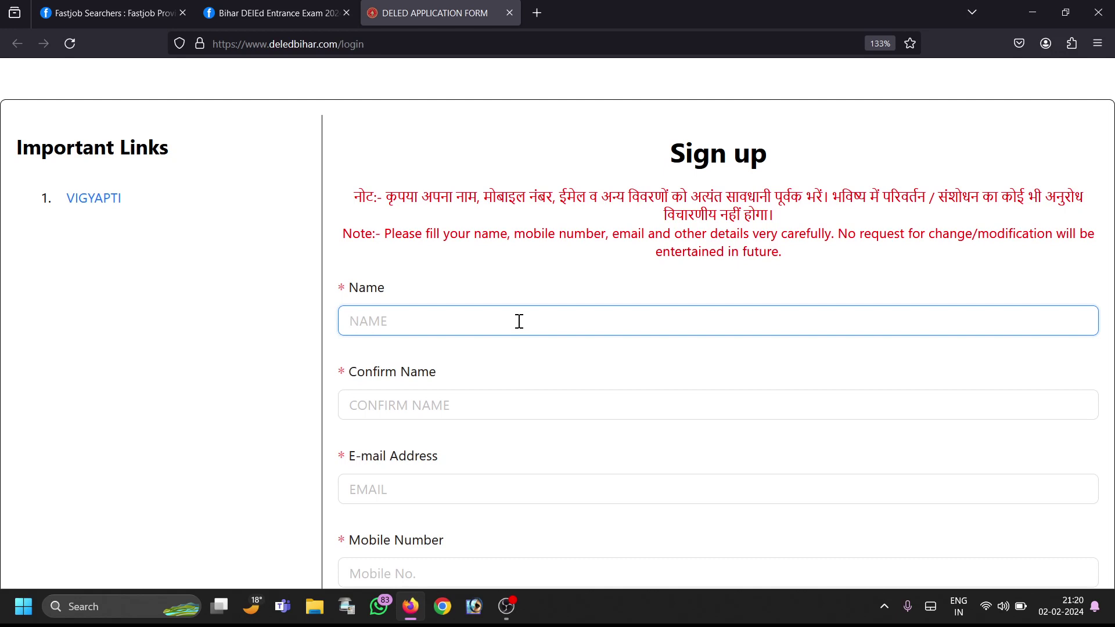
pyautogui.click(426, 405)
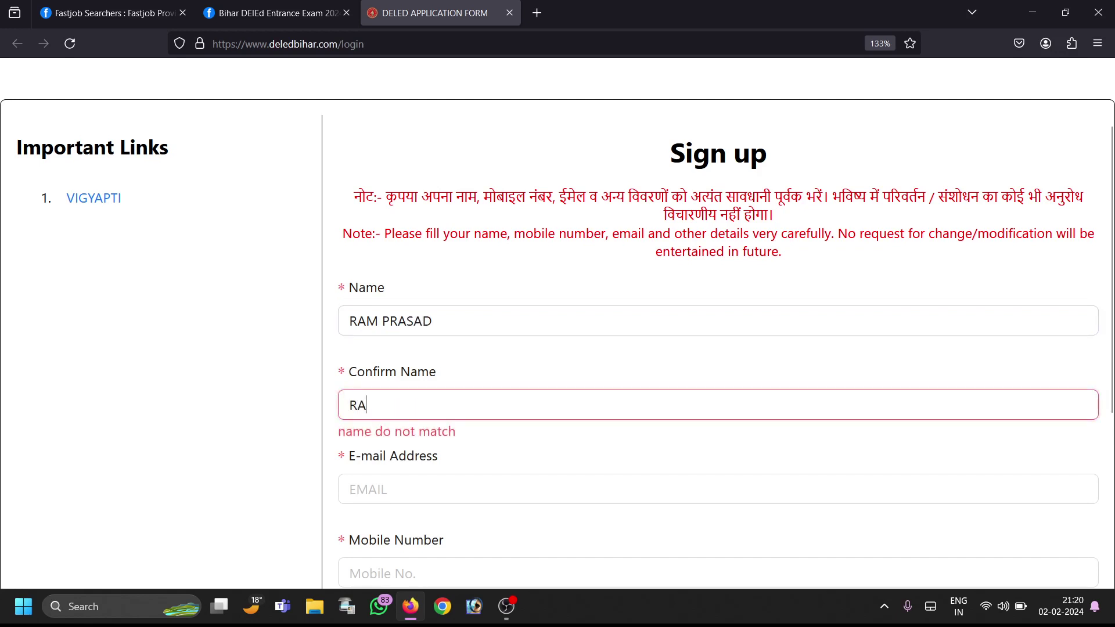
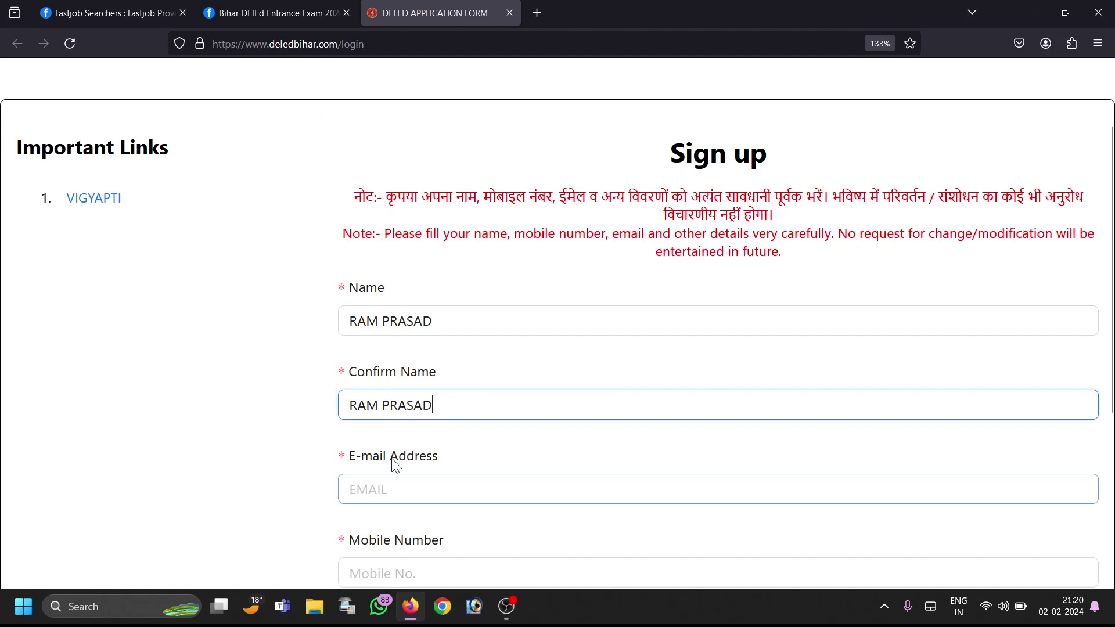
# Step: Fill in the candidate's e-mail address, correcting it to add the missing dot
pyautogui.click(380, 477)
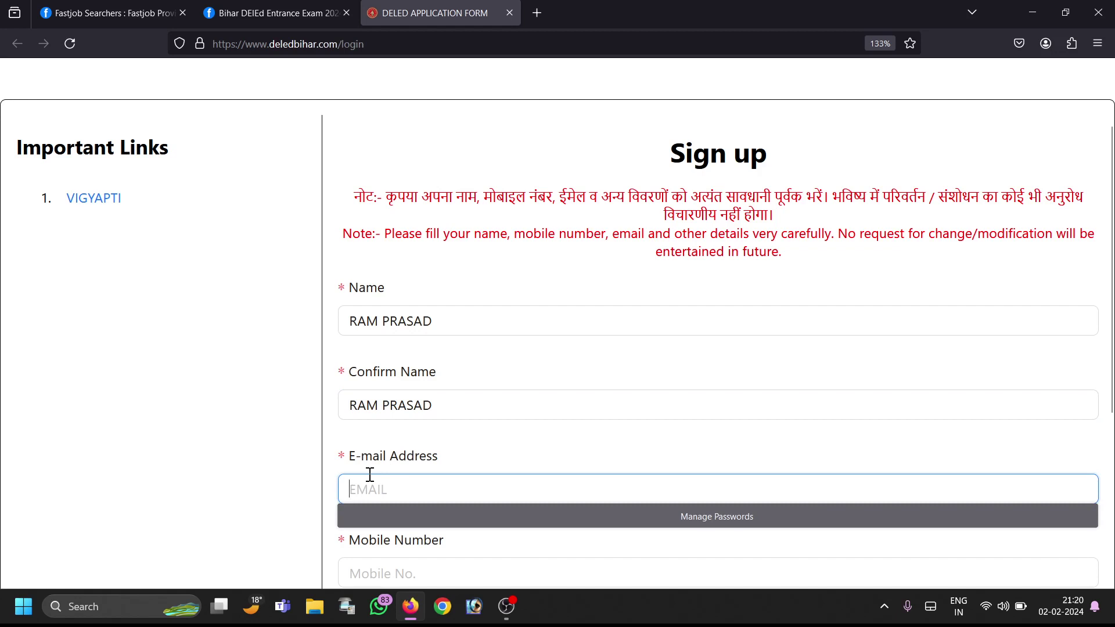
pyautogui.write('JH@')
pyautogui.press('BackSpace')
pyautogui.press('BackSpace')
pyautogui.press('BackSpace')
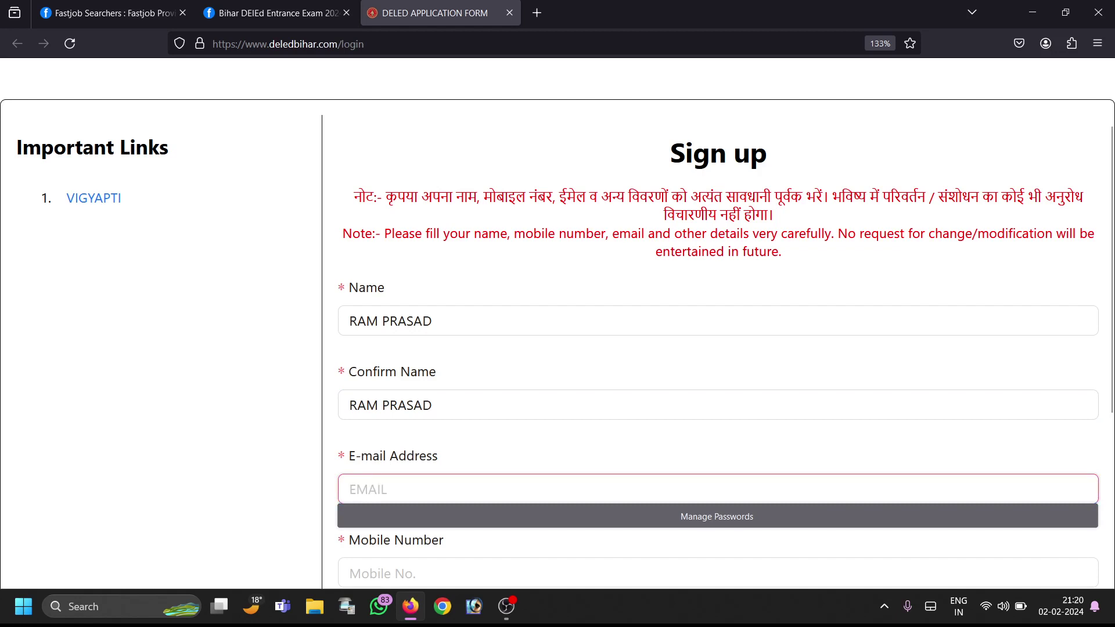
pyautogui.press('capslock')
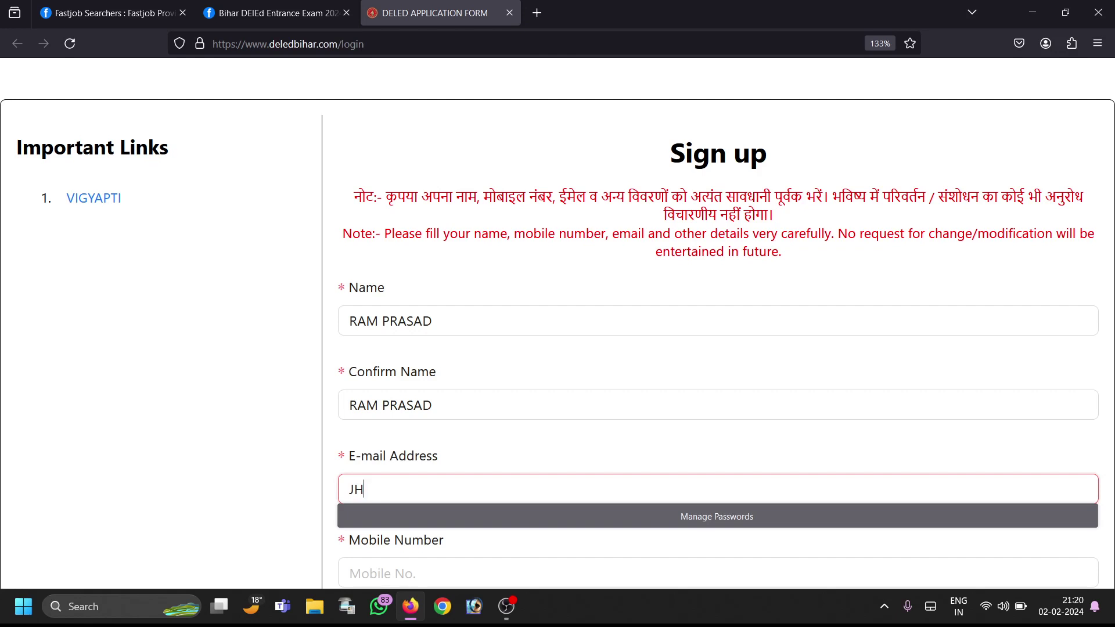
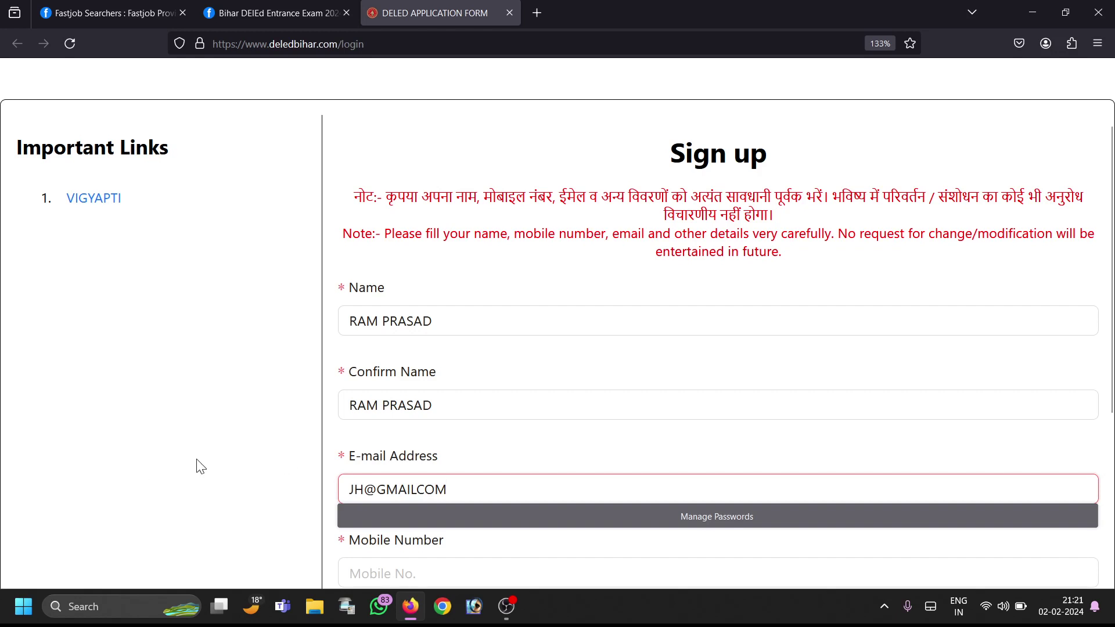
pyautogui.click(420, 495)
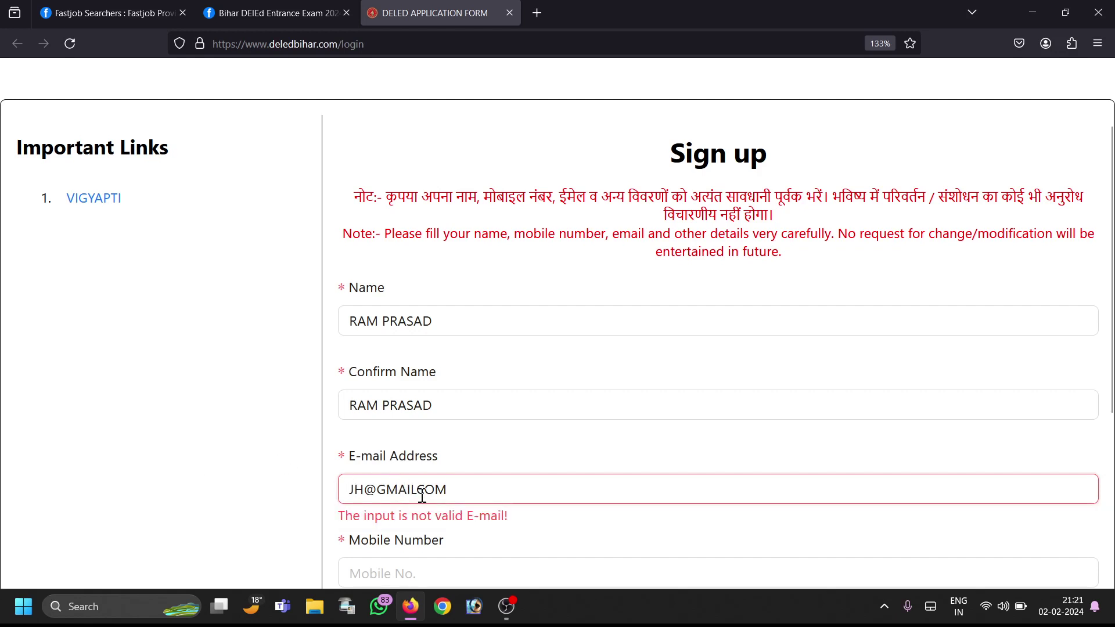
pyautogui.click(419, 494)
pyautogui.write('.')
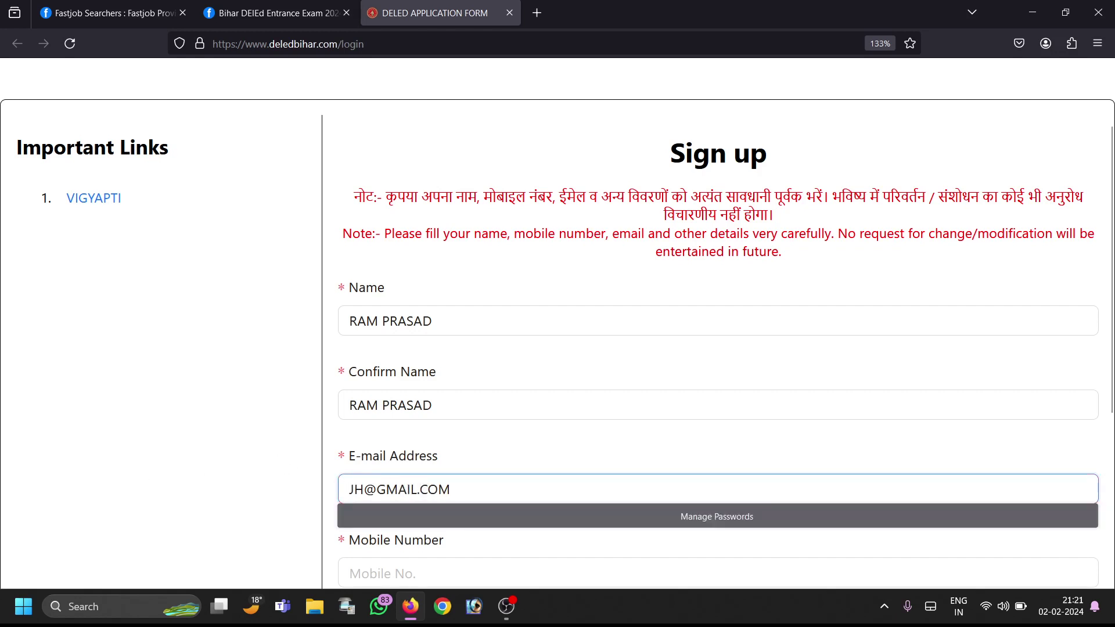
# Step: Enter the candidate's 10-digit mobile number, fixing a mistyped start
pyautogui.click(239, 430)
pyautogui.click(721, 416)
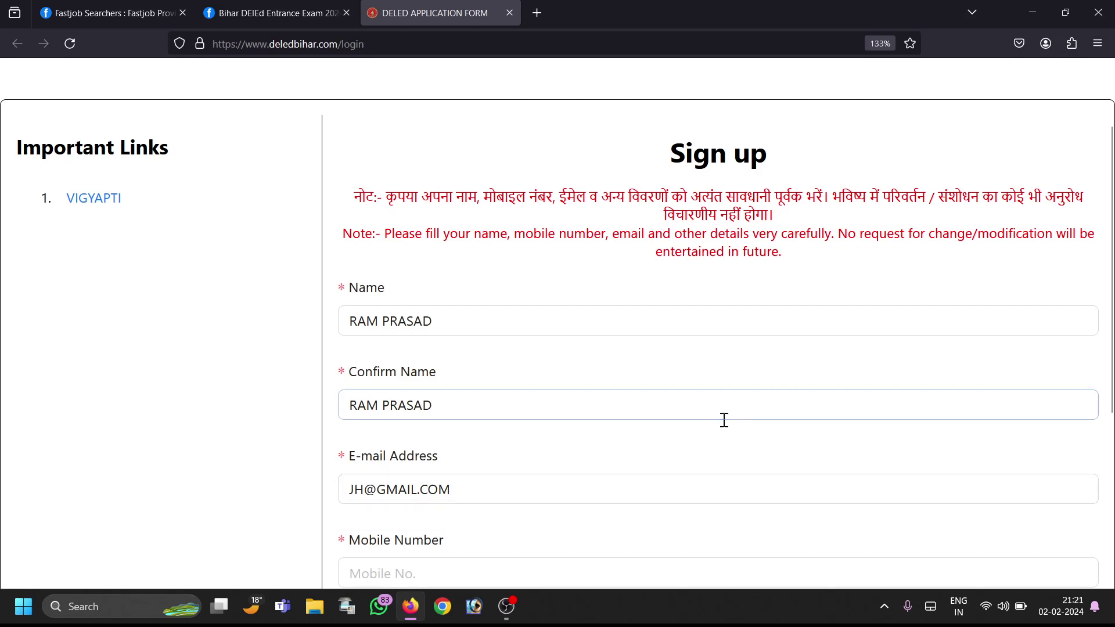
pyautogui.moveTo(1110, 369); pyautogui.dragTo(1113, 484)
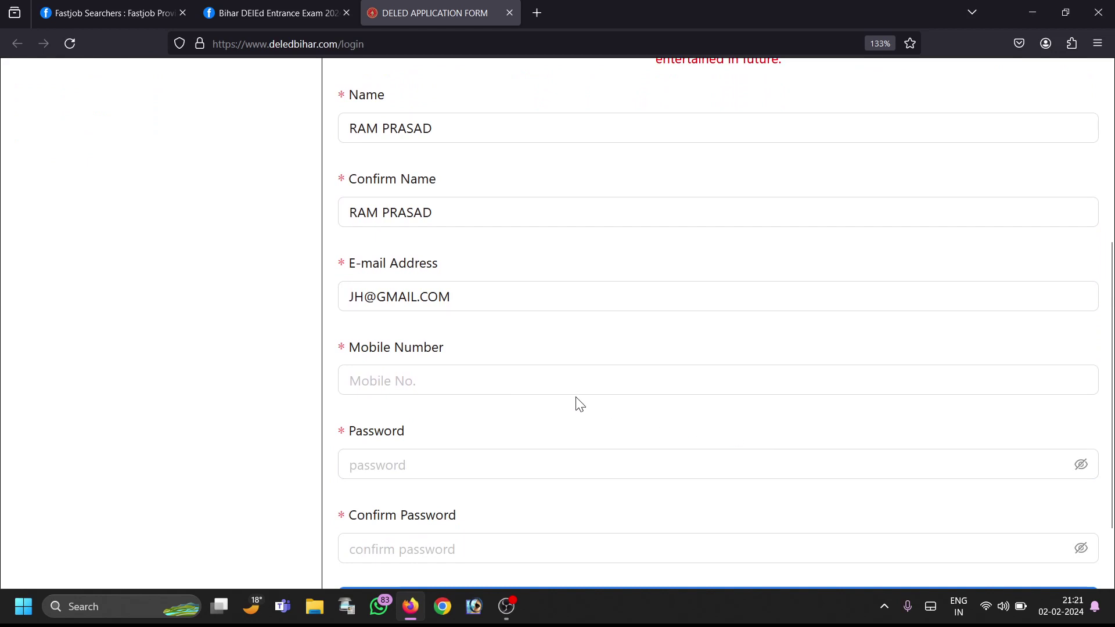
pyautogui.click(541, 370)
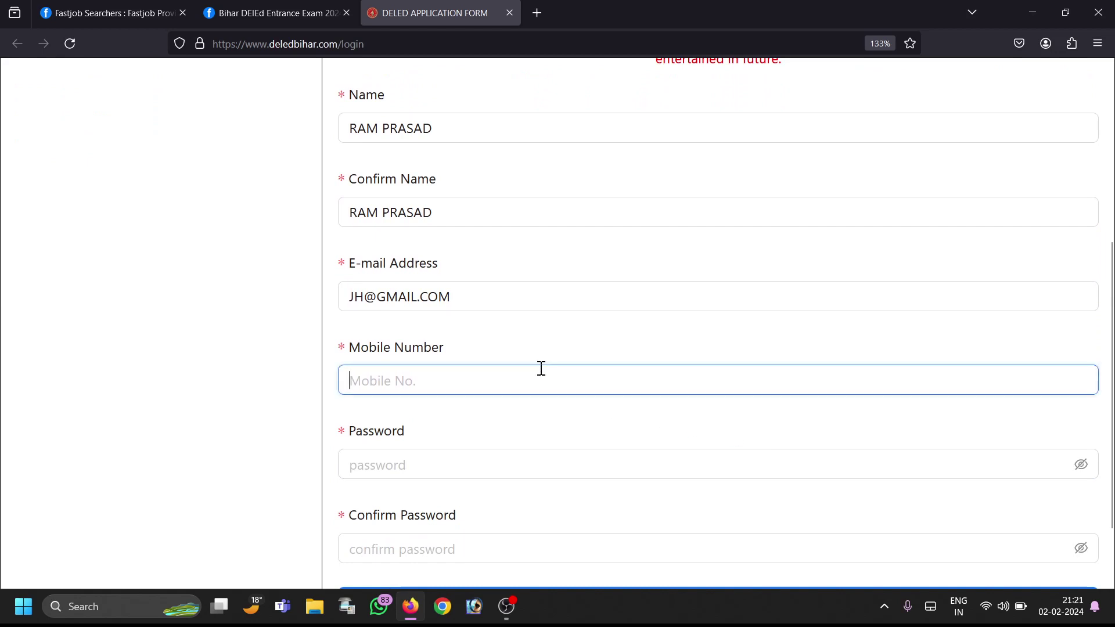
pyautogui.write('86512')
pyautogui.press('BackSpace')
pyautogui.press('BackSpace')
pyautogui.press('BackSpace')
pyautogui.press('BackSpace')
pyautogui.press('BackSpace')
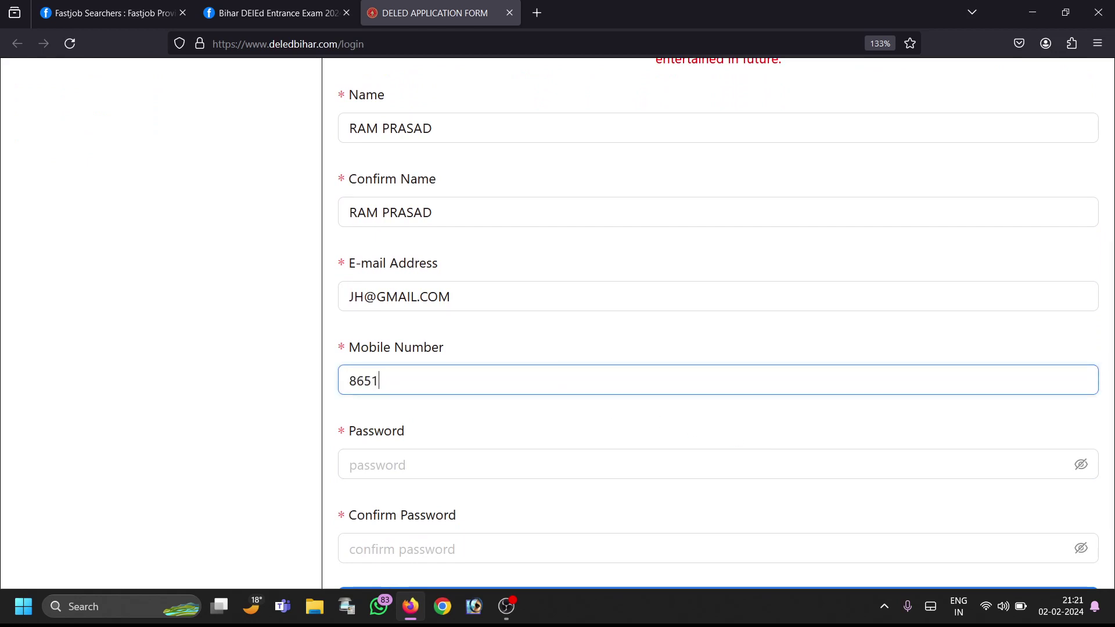
pyautogui.write('9999999999')
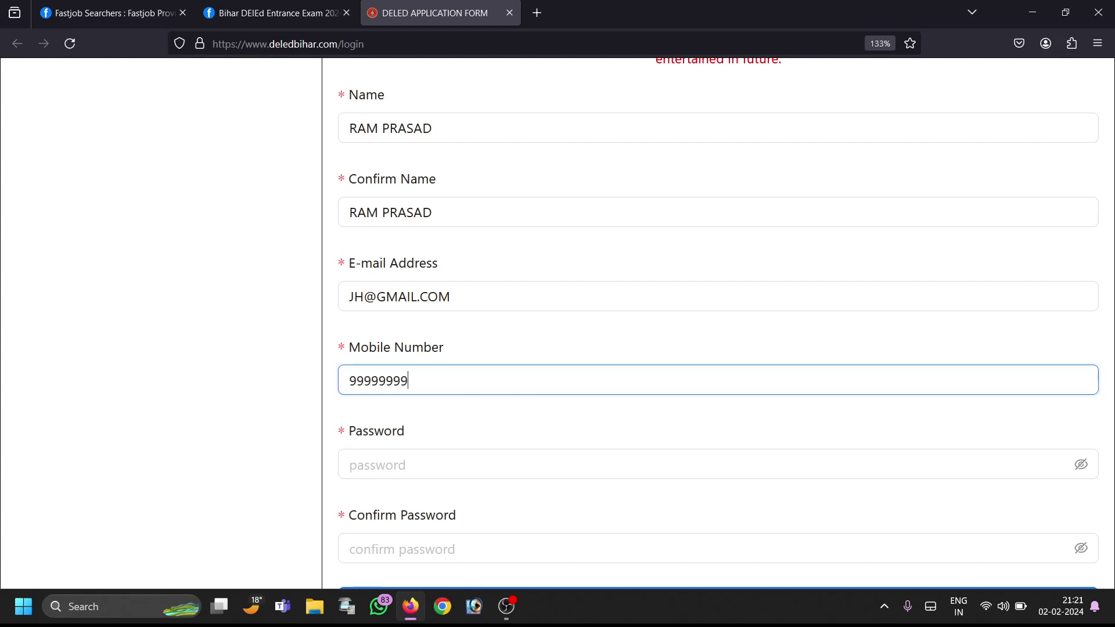
# Step: Set the account password and re-enter it in Confirm Password with both shown as plain text
pyautogui.click(425, 459)
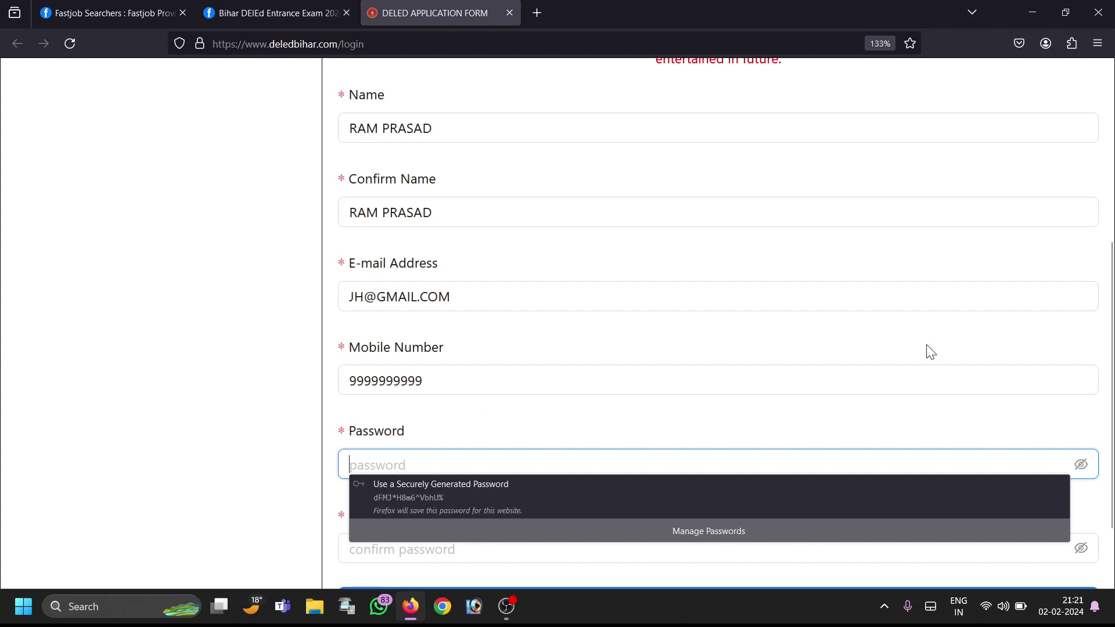
pyautogui.click(1081, 465)
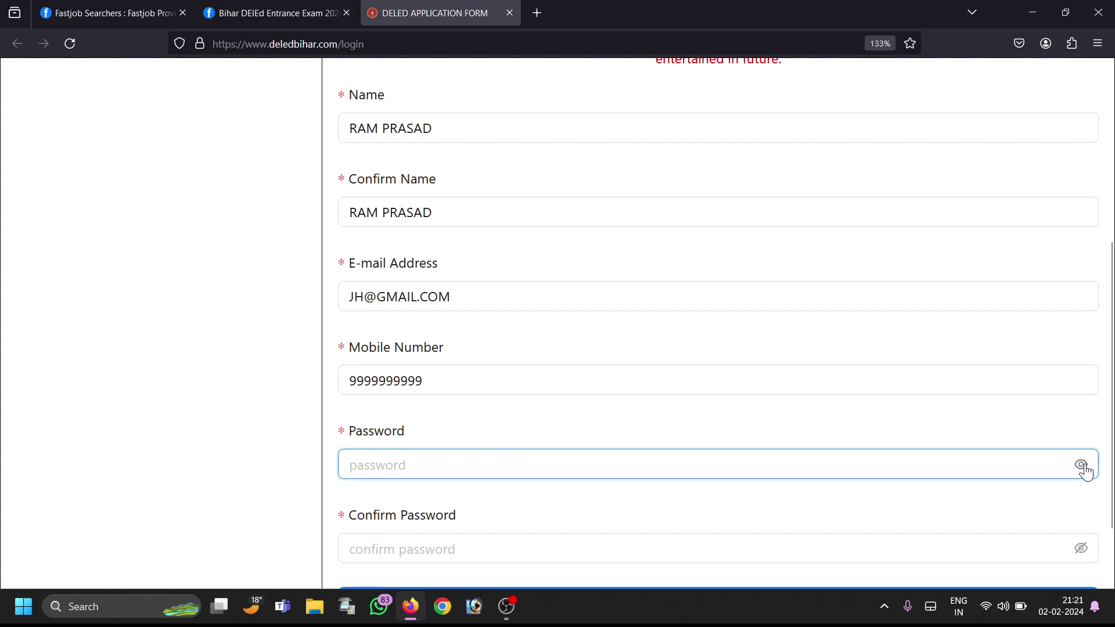
pyautogui.click(782, 463)
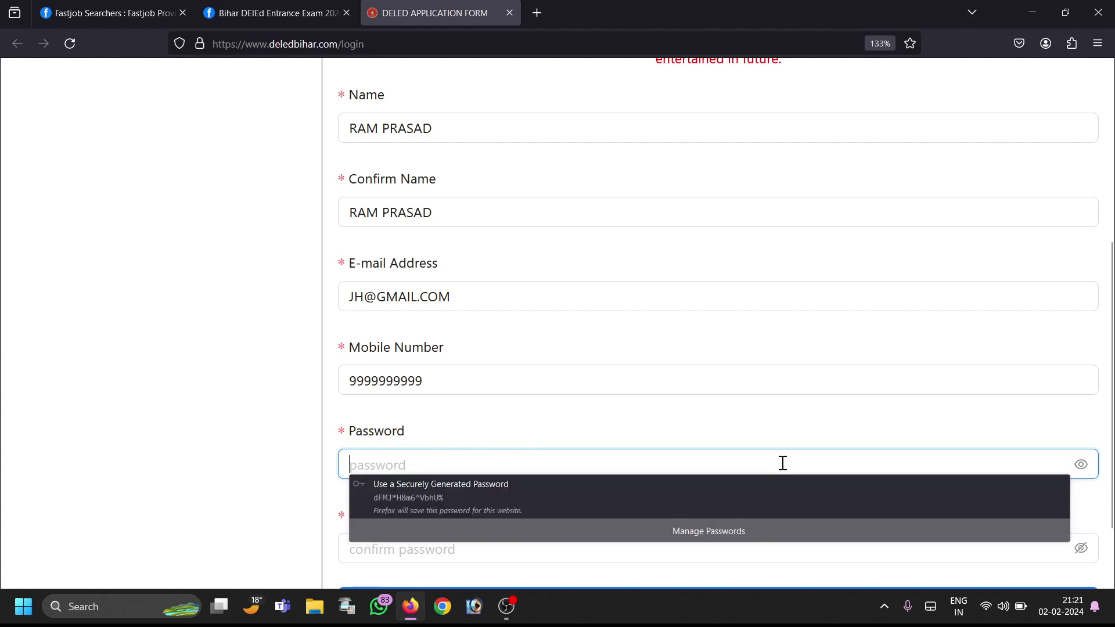
pyautogui.press('capslock')
pyautogui.press('capslock')
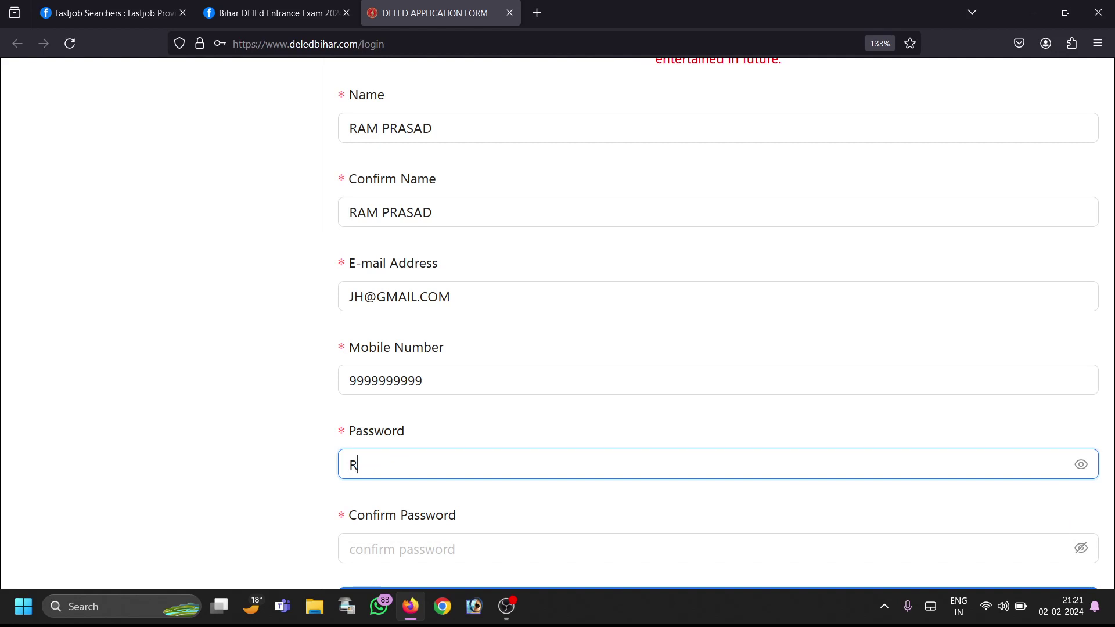
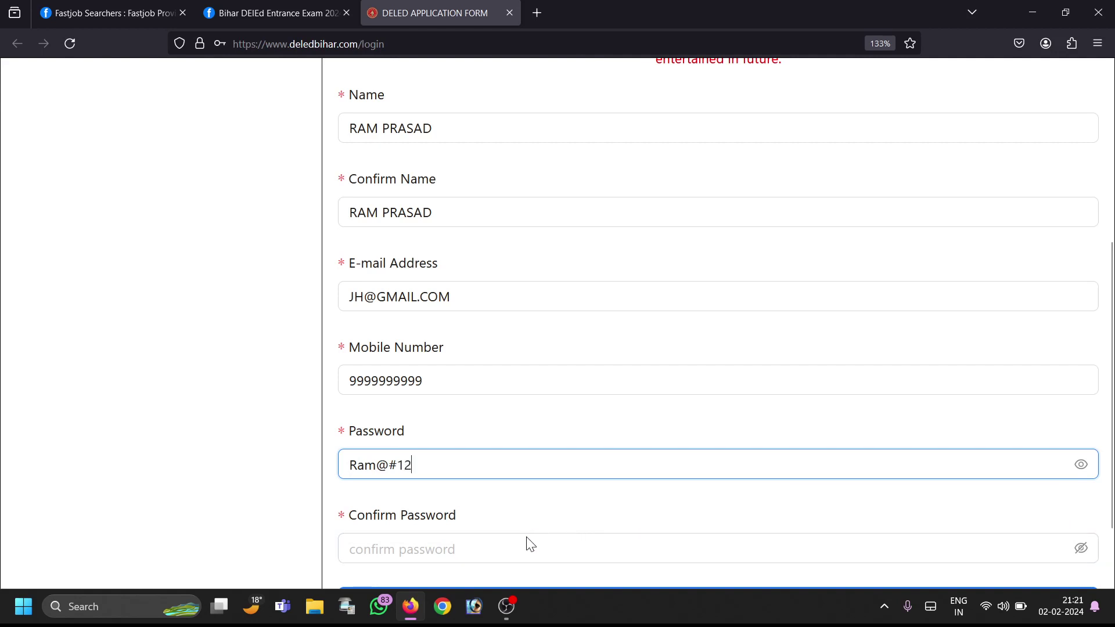
pyautogui.click(1082, 556)
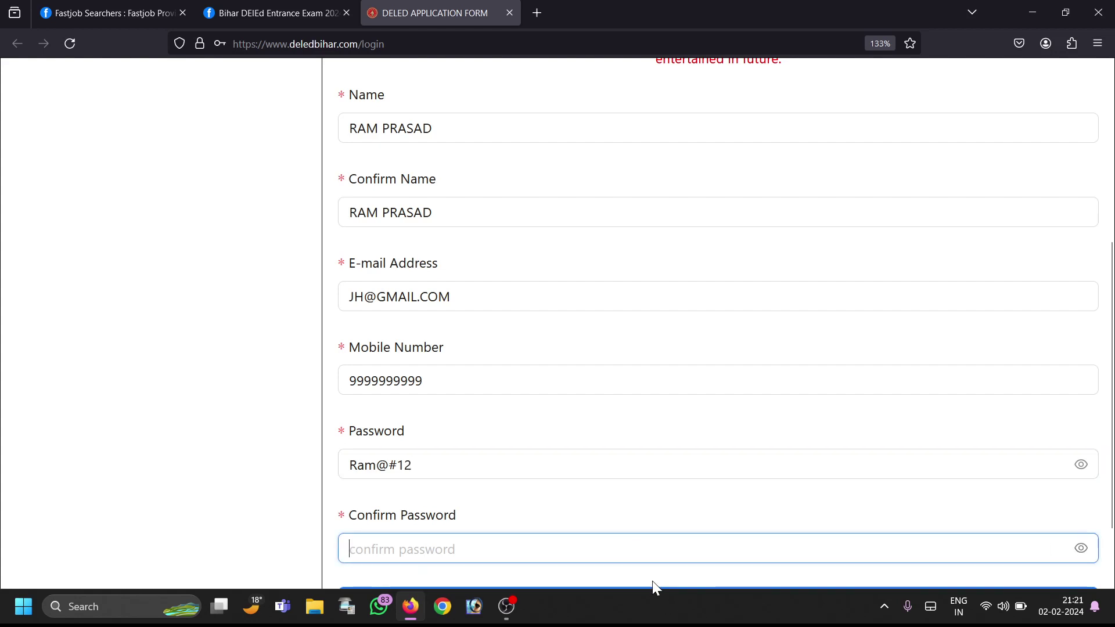
pyautogui.click(610, 553)
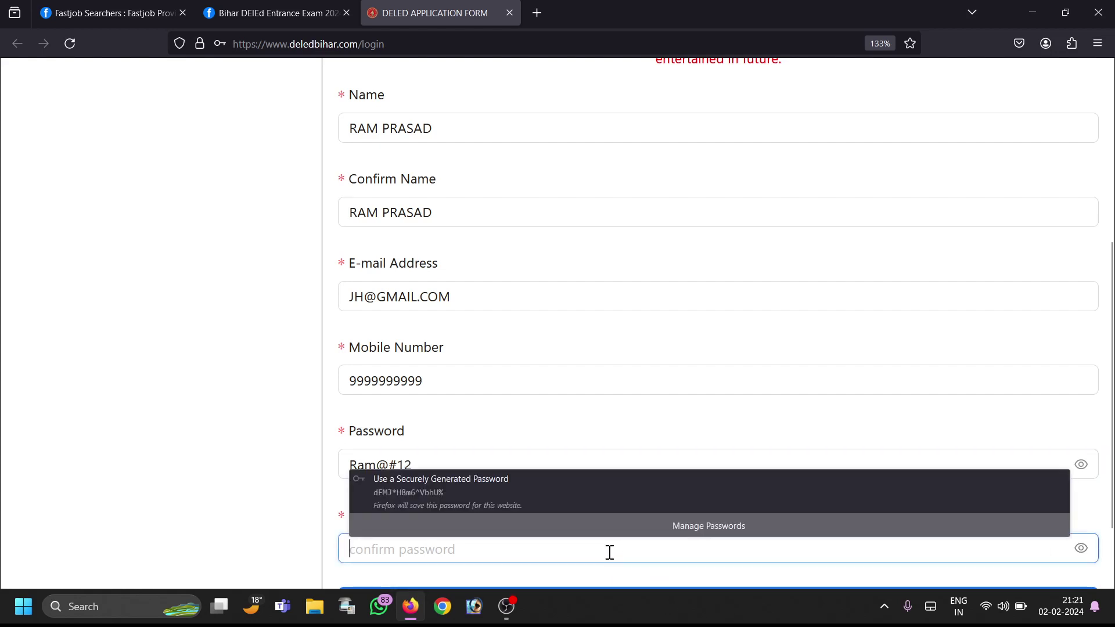
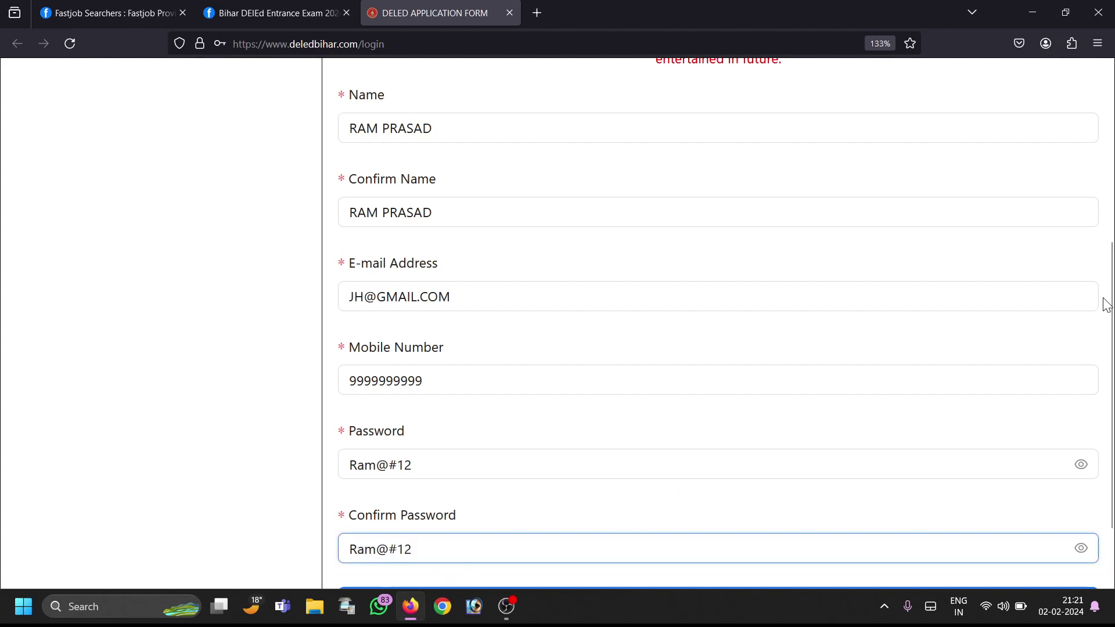
pyautogui.moveTo(1112, 313); pyautogui.dragTo(991, 343)
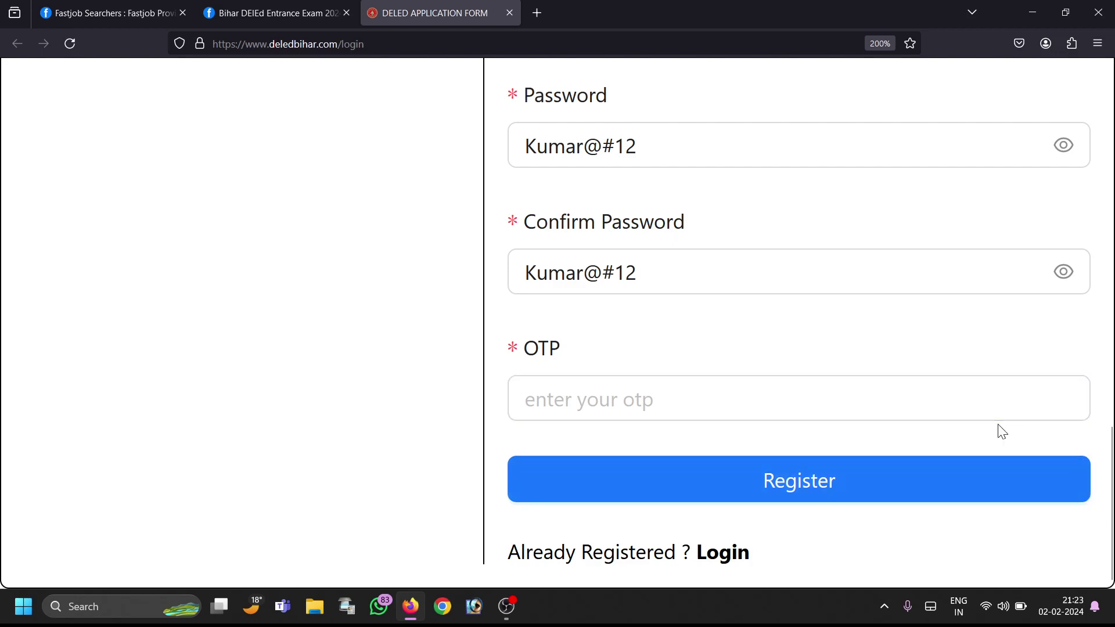
# Step: Enter the received six-digit OTP and submit the registration
pyautogui.click(714, 402)
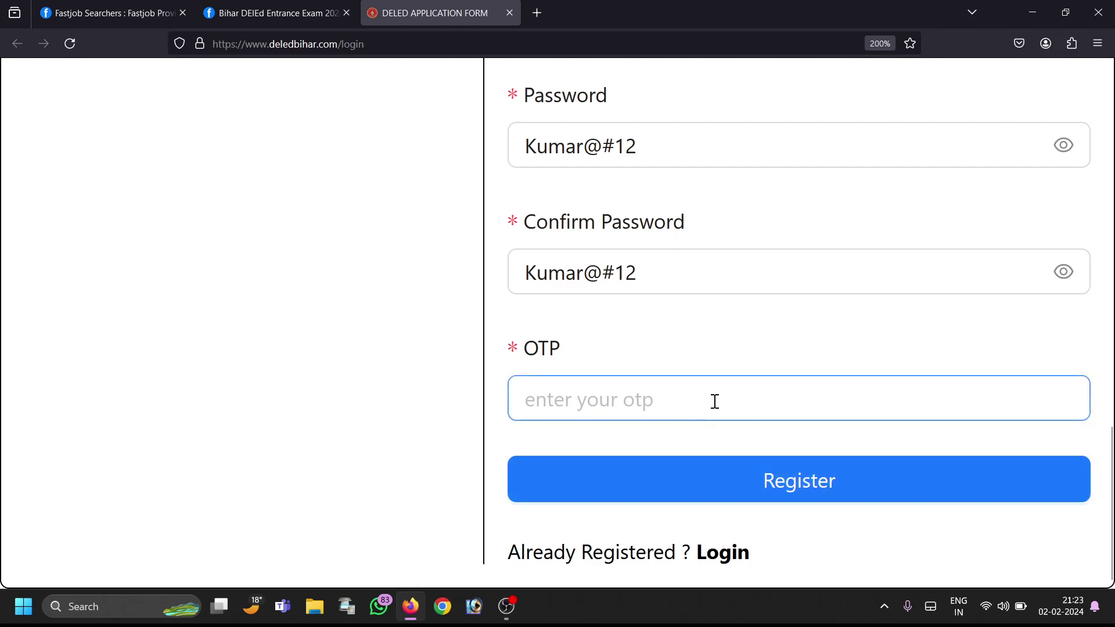
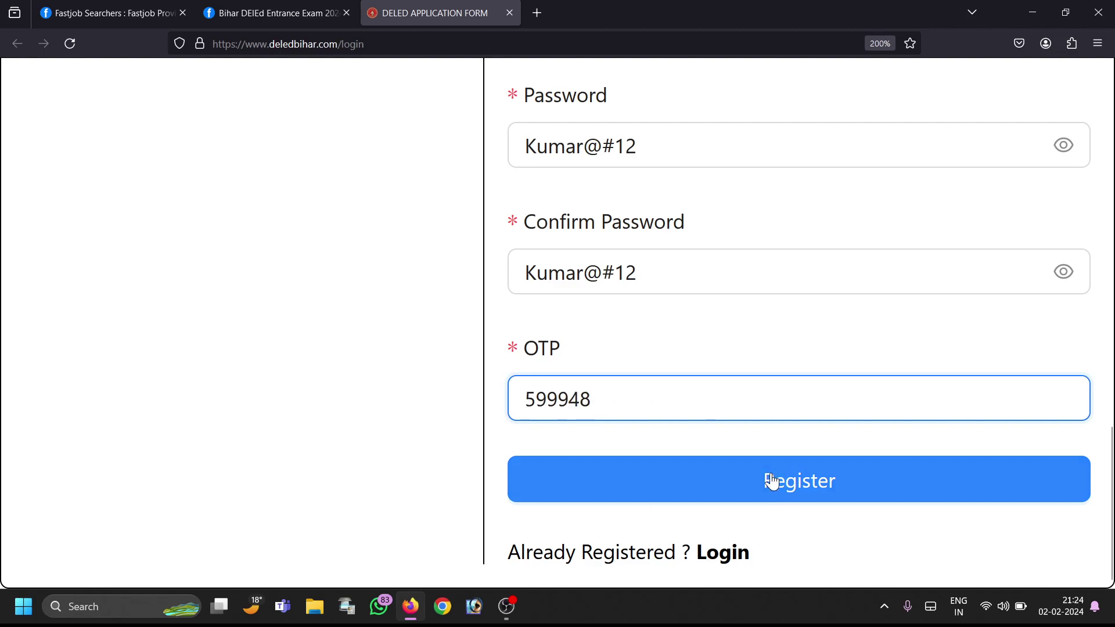
pyautogui.click(772, 480)
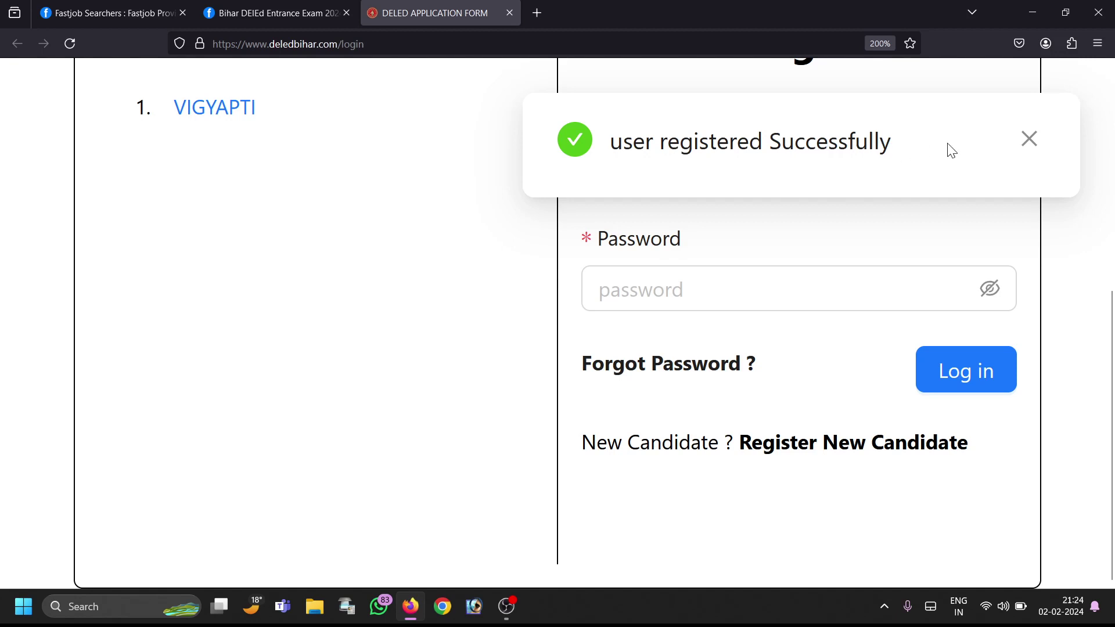
# Step: Dismiss the success message and log in with the registered mobile number and password
pyautogui.click(1029, 139)
pyautogui.hotkey('ctrl', '-')
pyautogui.click(922, 282)
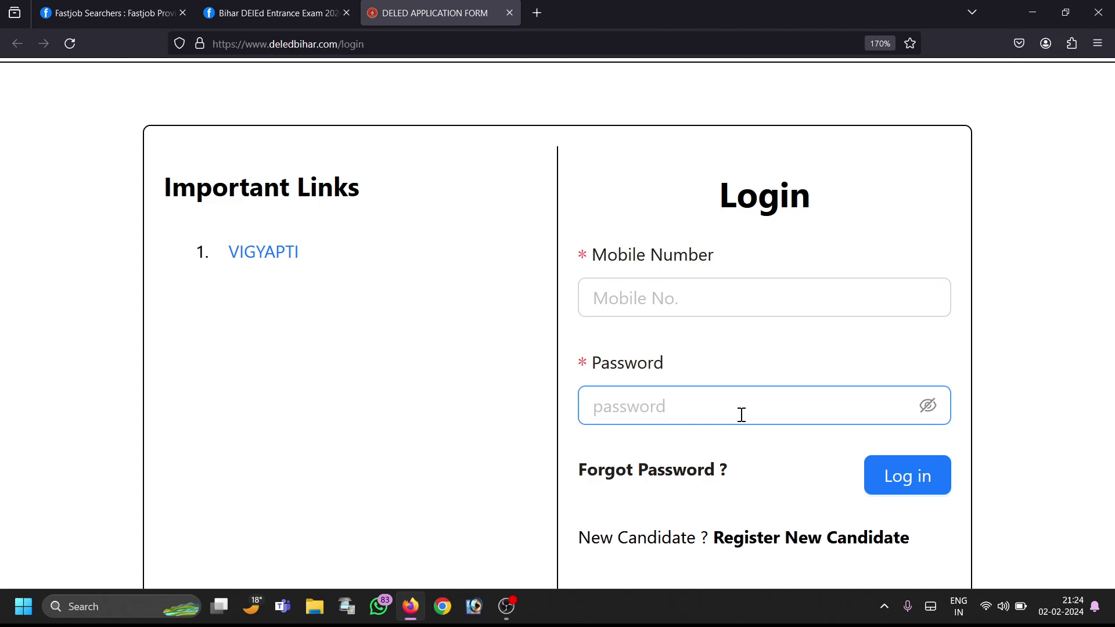
pyautogui.click(916, 489)
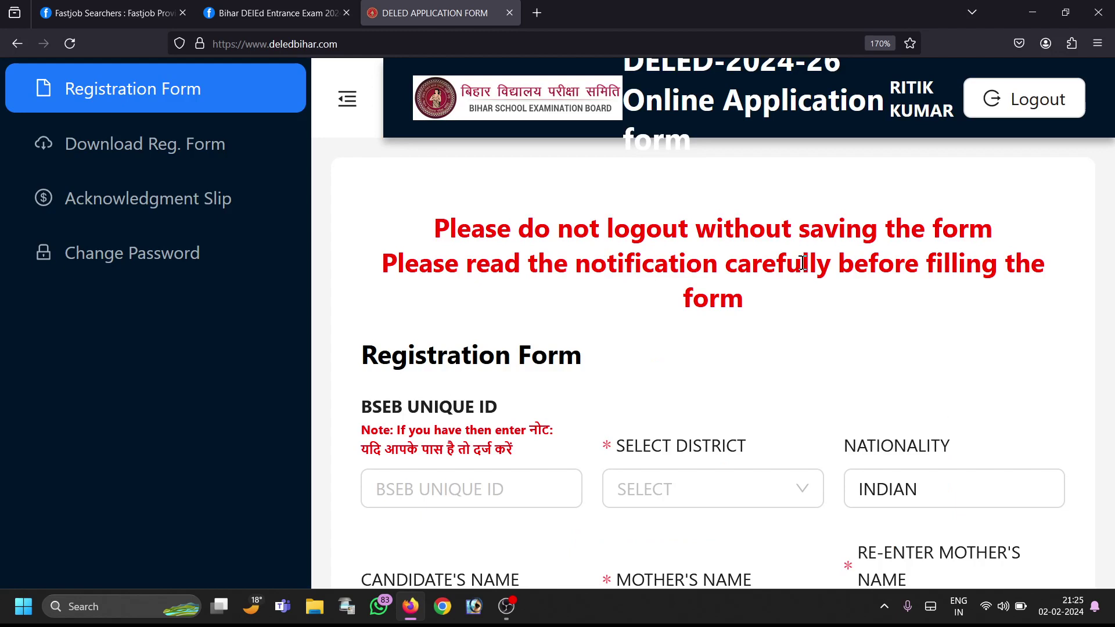
# Step: Collapse the sidebar, zoom in, and choose NAWADA (23) from the SELECT DISTRICT list
pyautogui.click(347, 99)
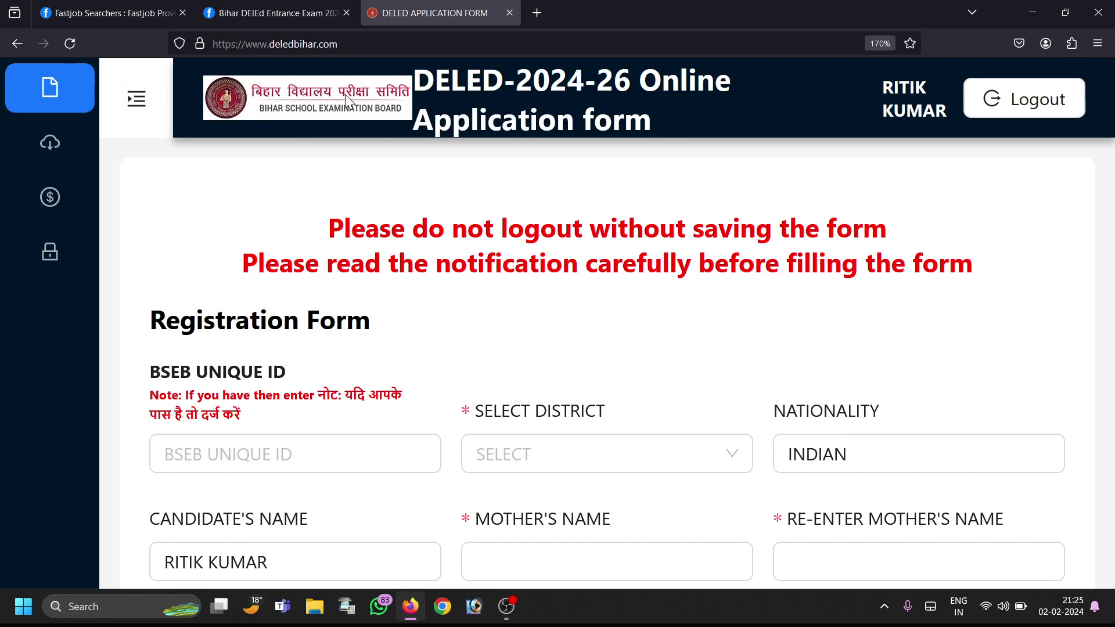
pyautogui.hotkey('ctrl', '+')
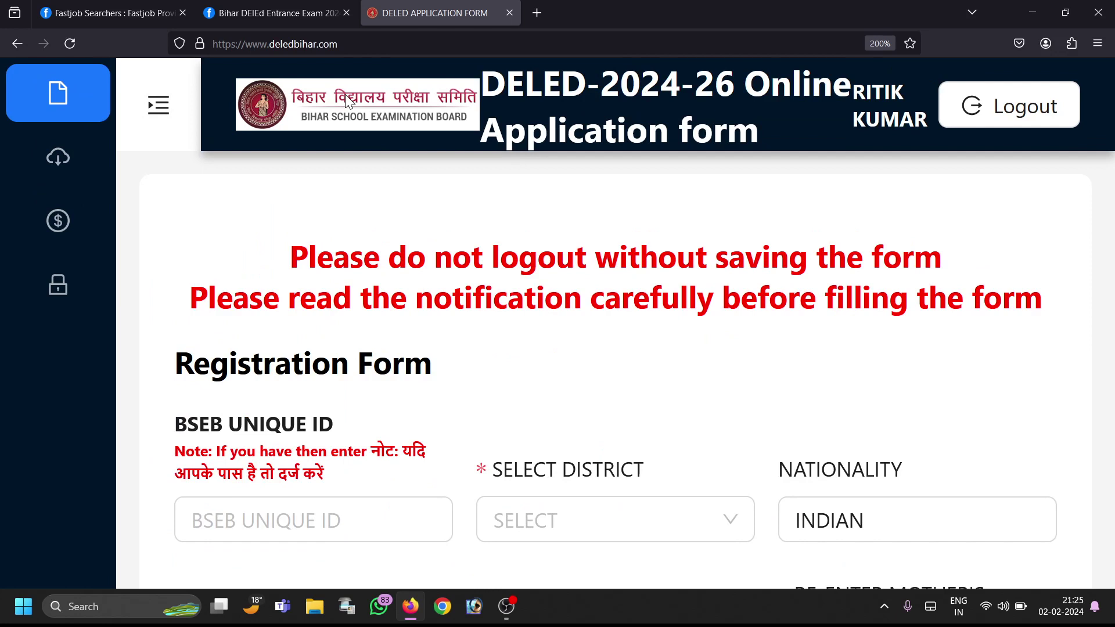
pyautogui.click(264, 511)
pyautogui.click(558, 521)
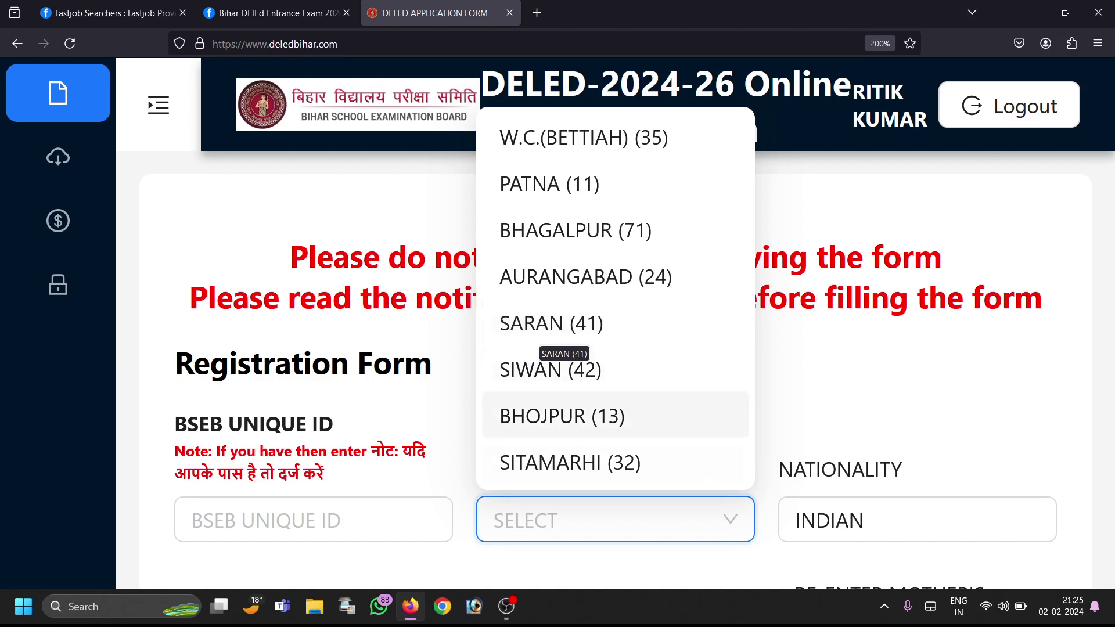
pyautogui.scroll(-2, 557, 416)
pyautogui.scroll(-1, 558, 463)
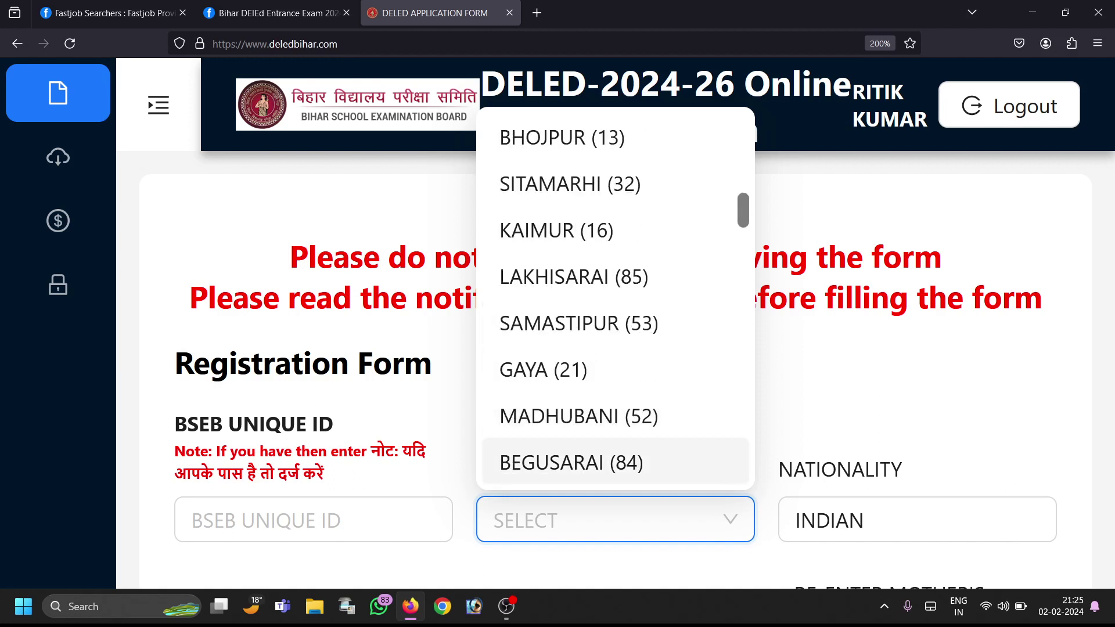
pyautogui.scroll(-6, 558, 441)
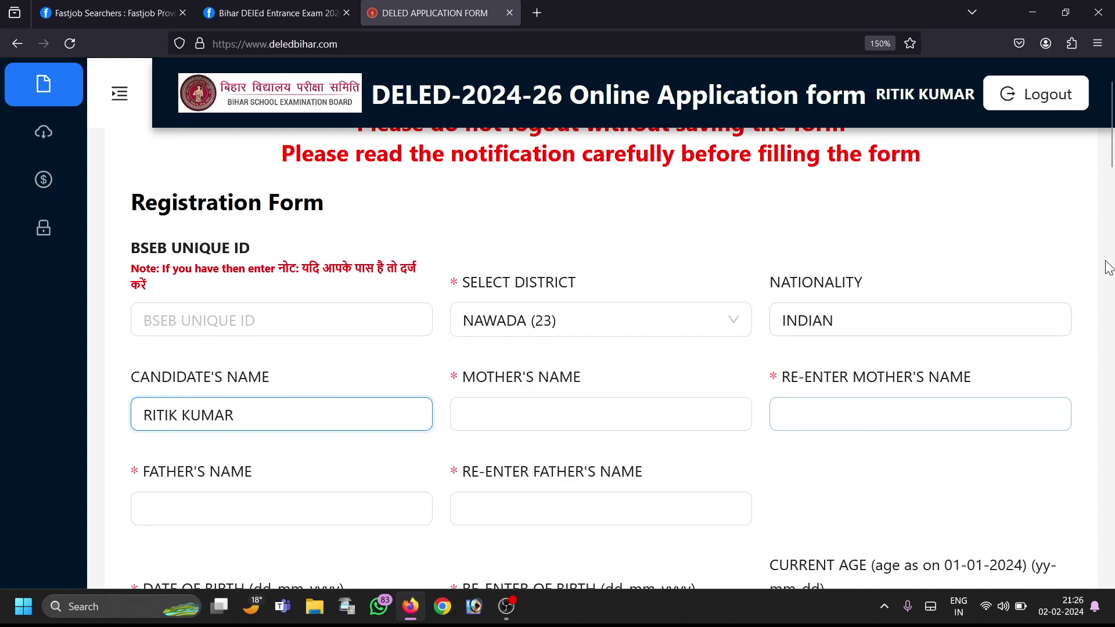
pyautogui.scroll(-2, 1112, 155)
pyautogui.scroll(-2, 1112, 155)
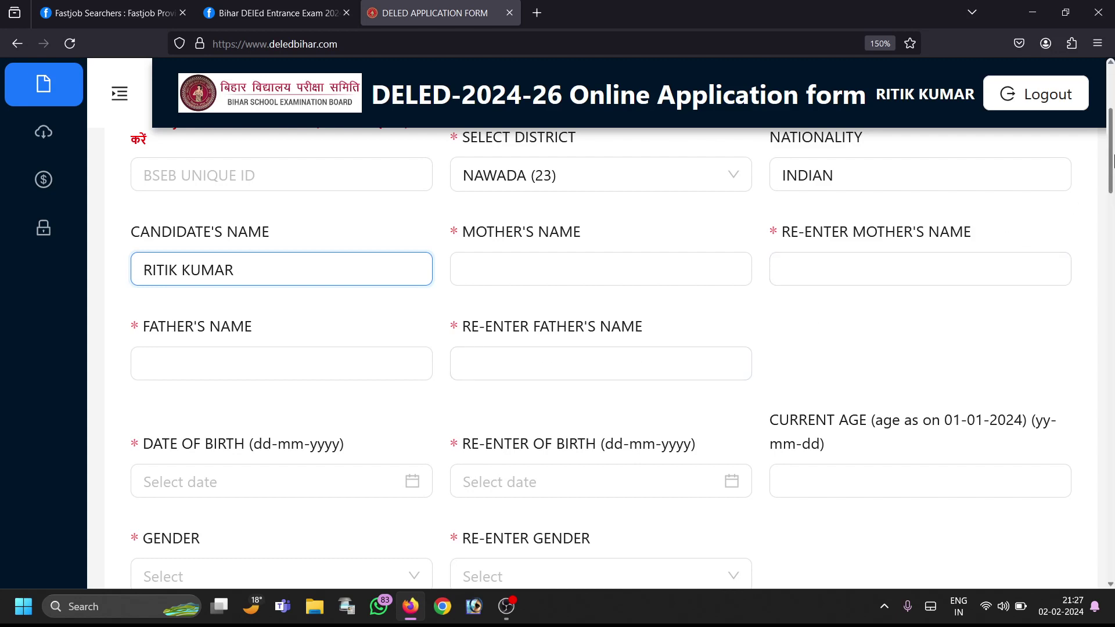
# Step: Pick 01-03-2001 as the date of birth in the DOB calendar
pyautogui.scroll(-3, 1113, 159)
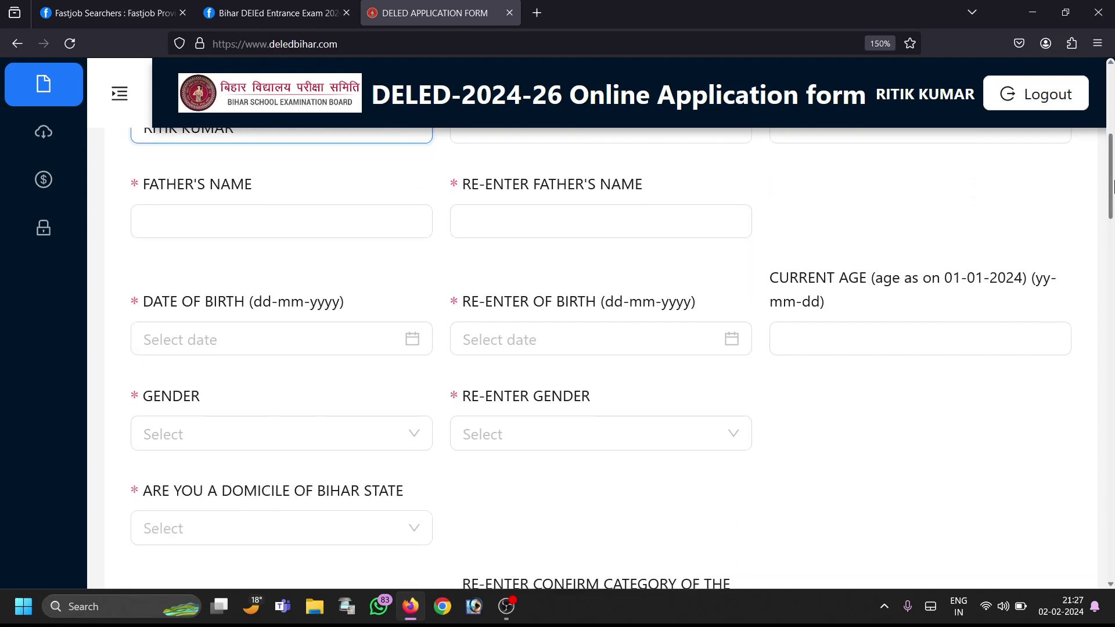
pyautogui.click(417, 339)
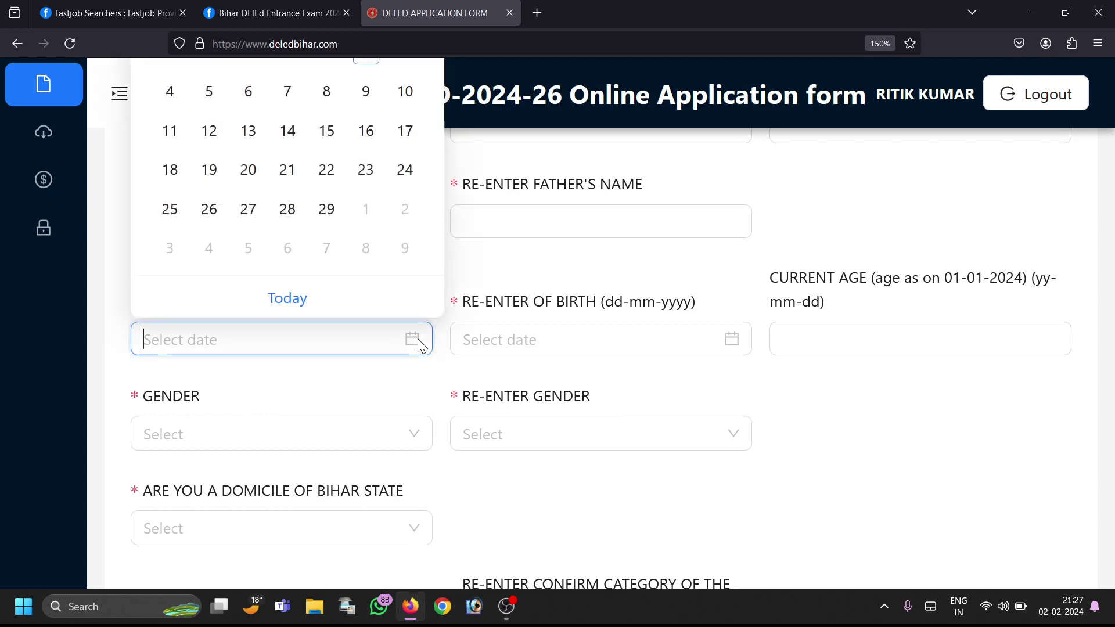
pyautogui.scroll(1, 1111, 219)
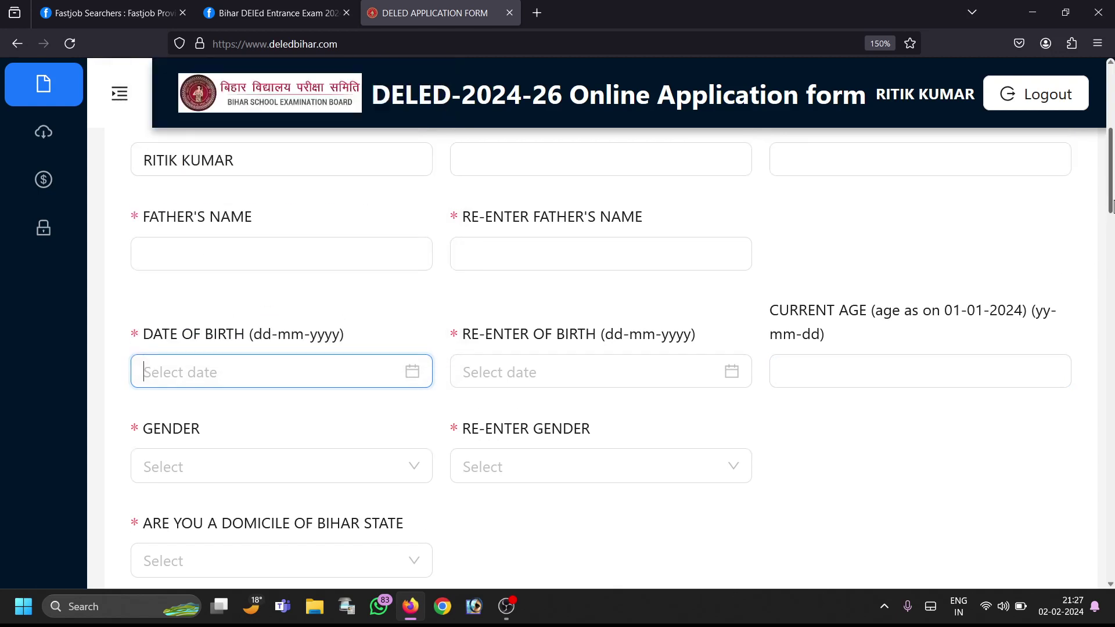
pyautogui.click(414, 375)
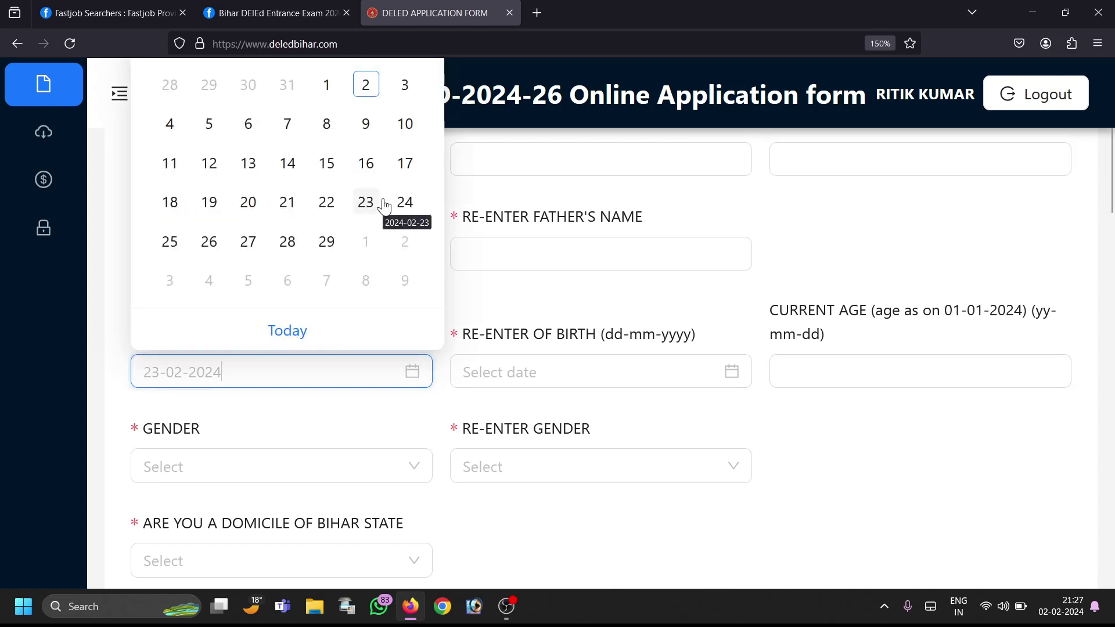
pyautogui.hotkey('ctrl', '-')
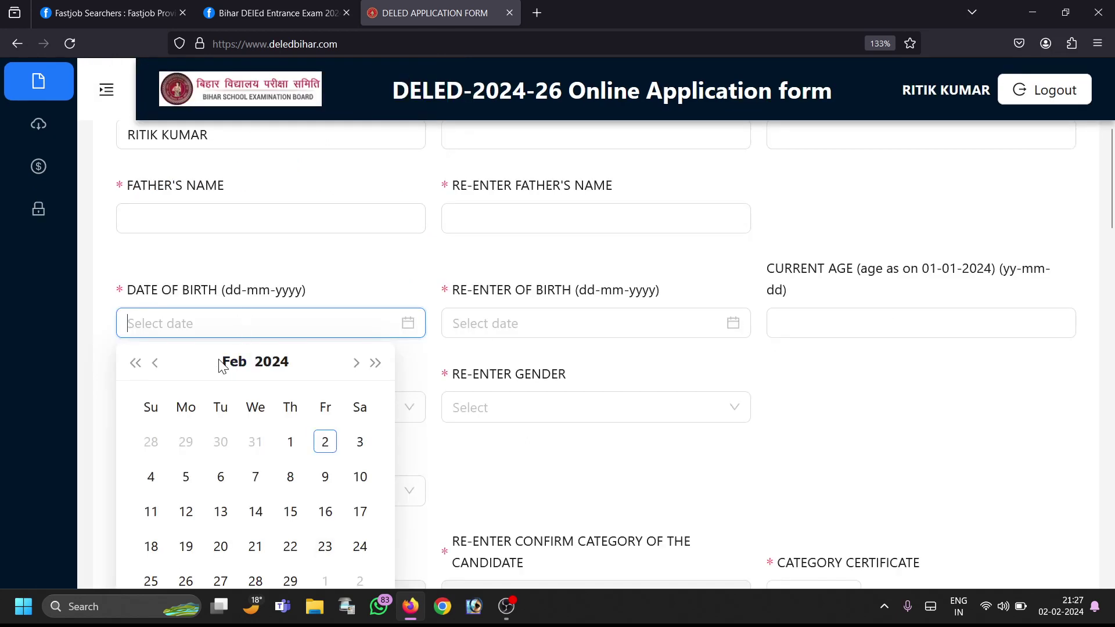
pyautogui.click(234, 369)
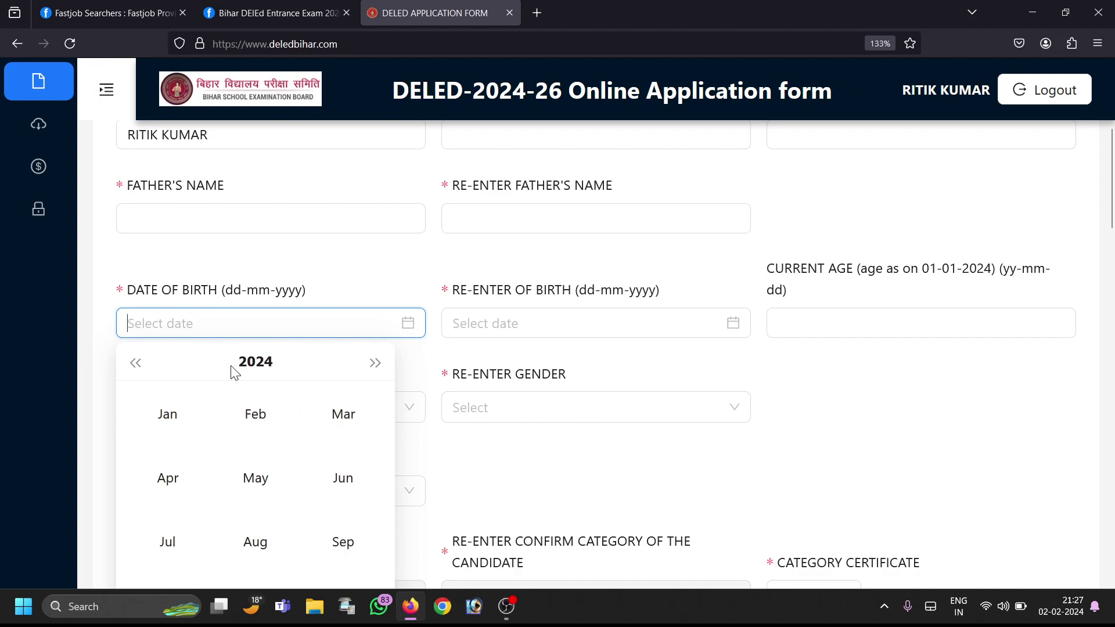
pyautogui.click(257, 366)
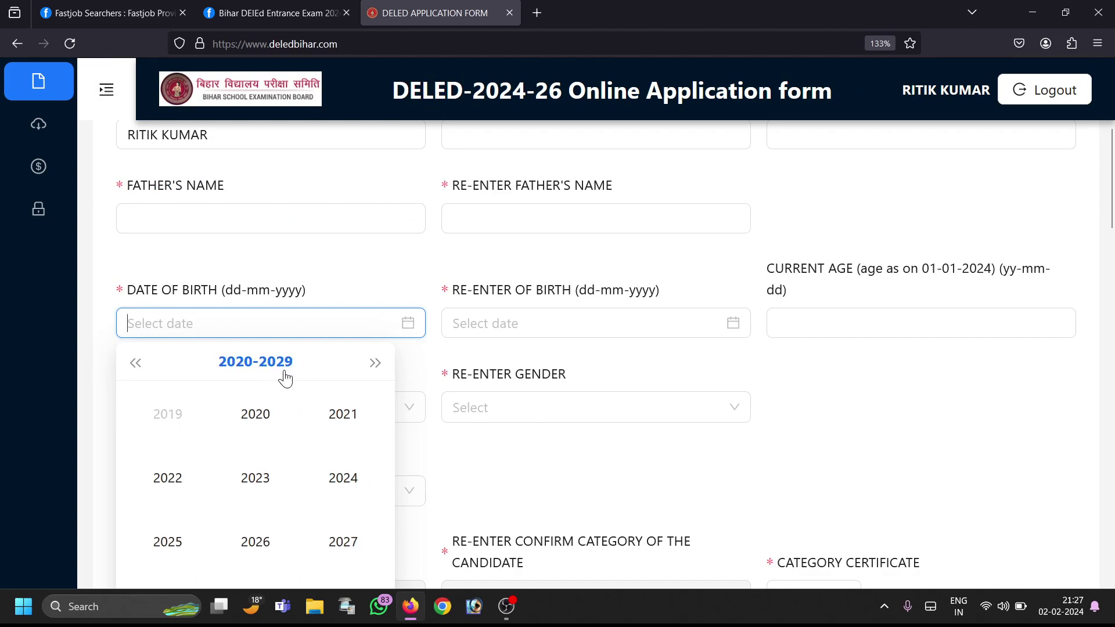
pyautogui.click(138, 375)
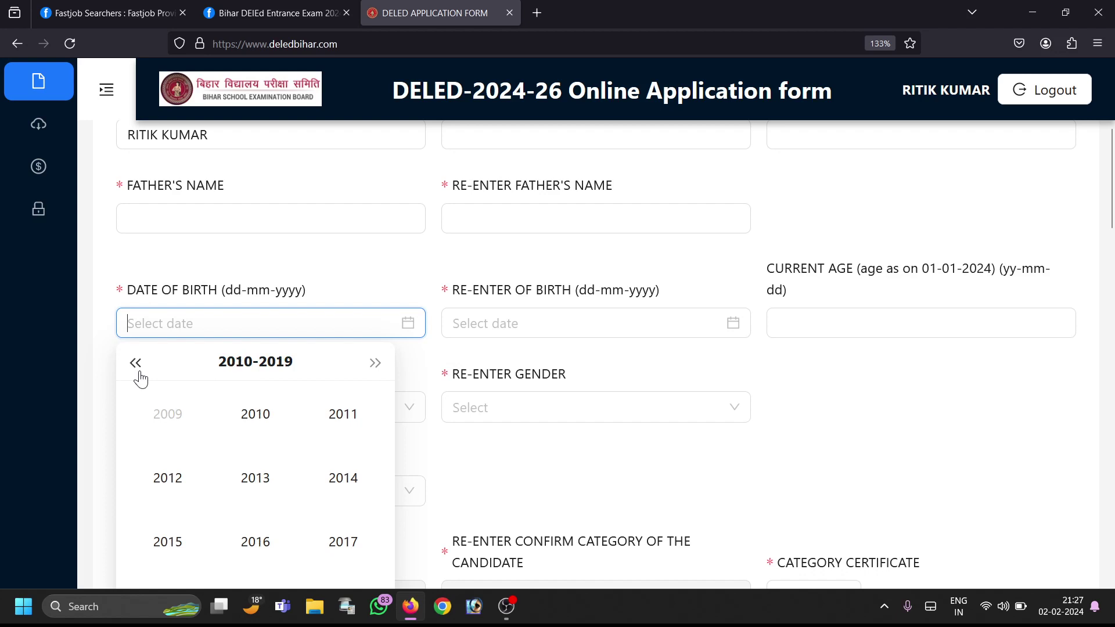
pyautogui.click(138, 377)
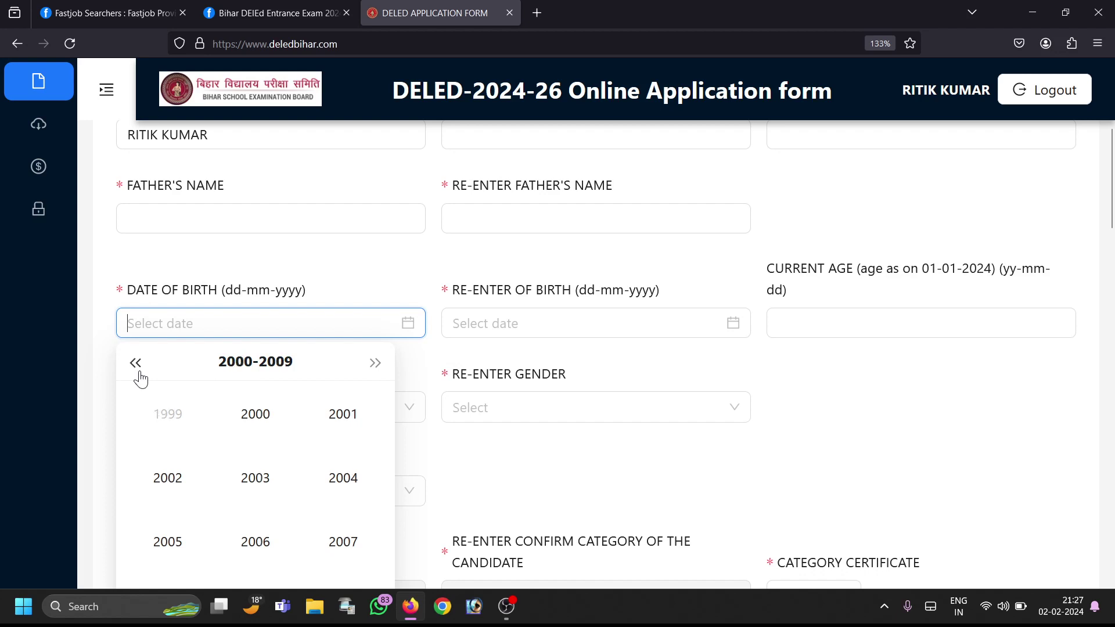
pyautogui.click(348, 428)
pyautogui.click(321, 423)
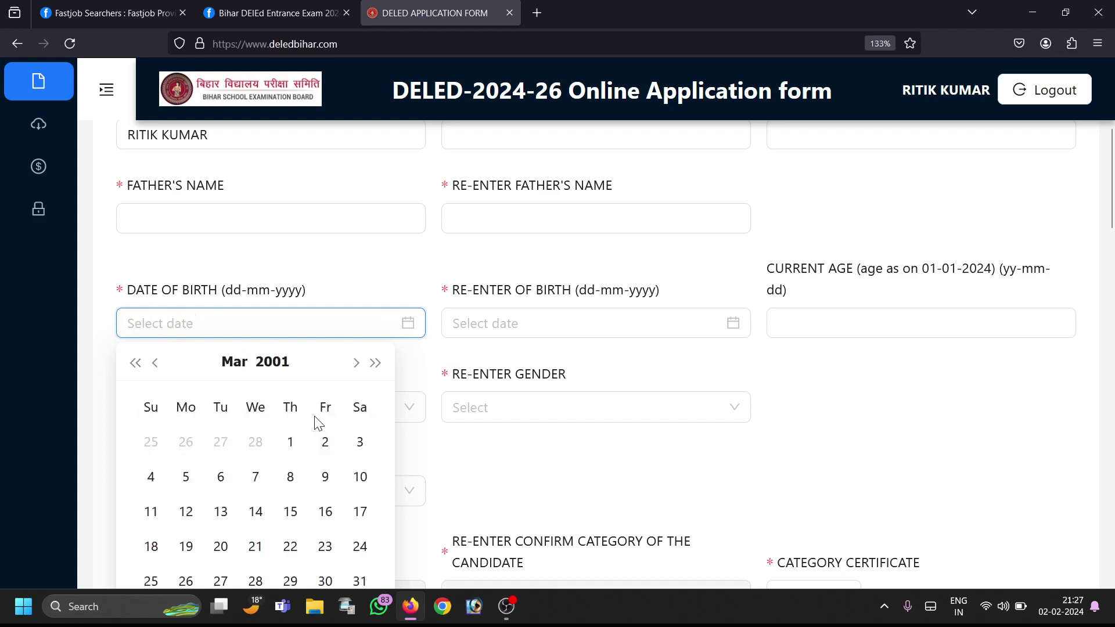
pyautogui.click(290, 444)
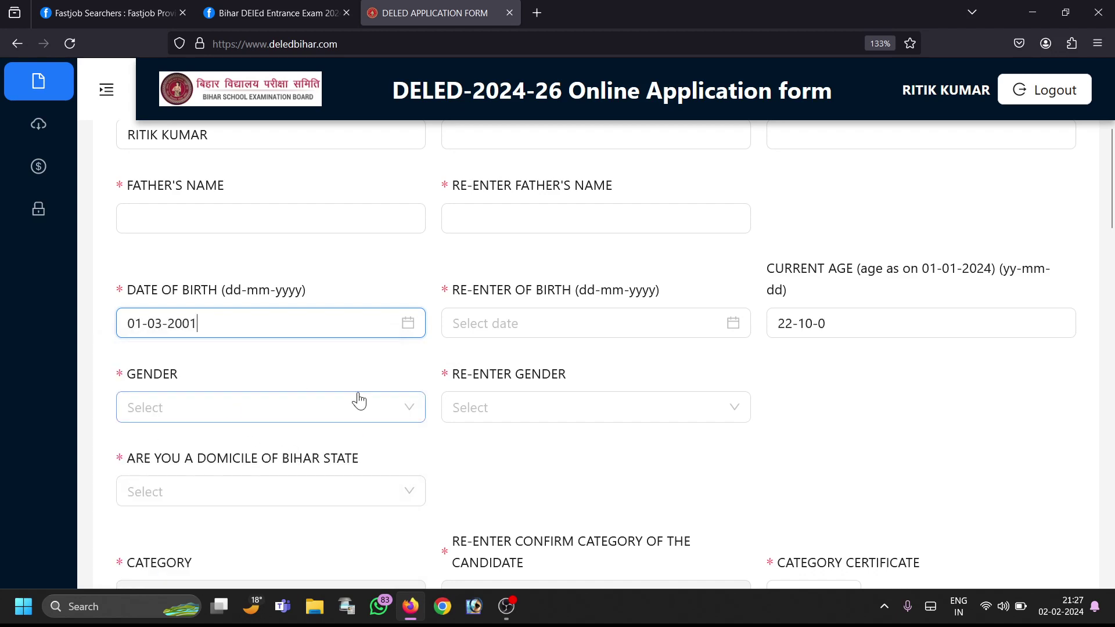
# Step: Pick 01-03-2001 again in the RE-ENTER DOB calendar
pyautogui.click(734, 326)
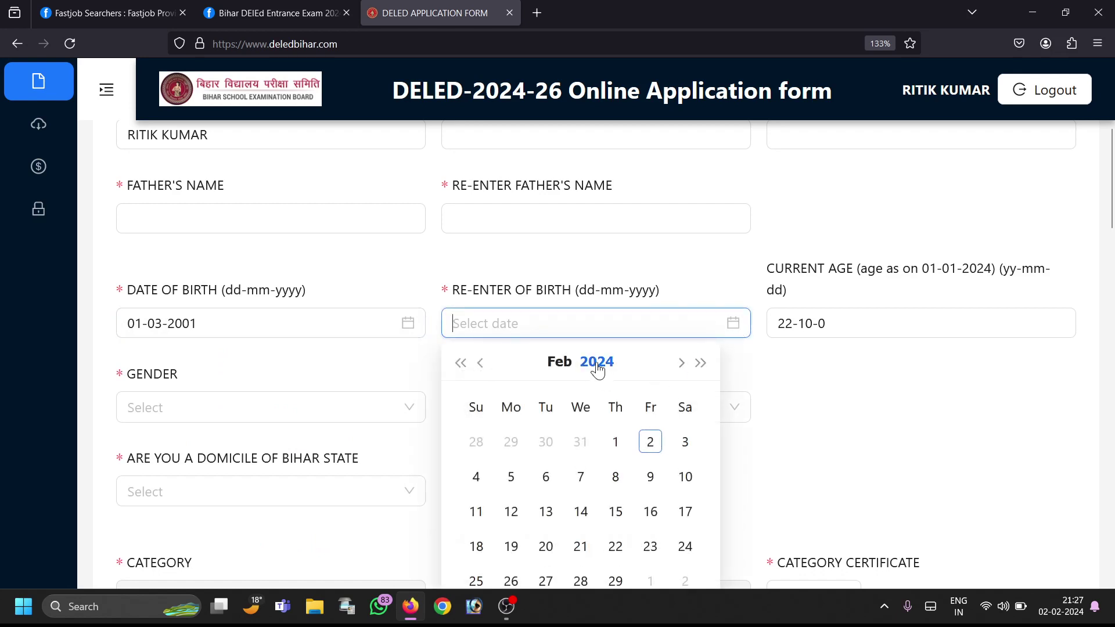
pyautogui.click(586, 364)
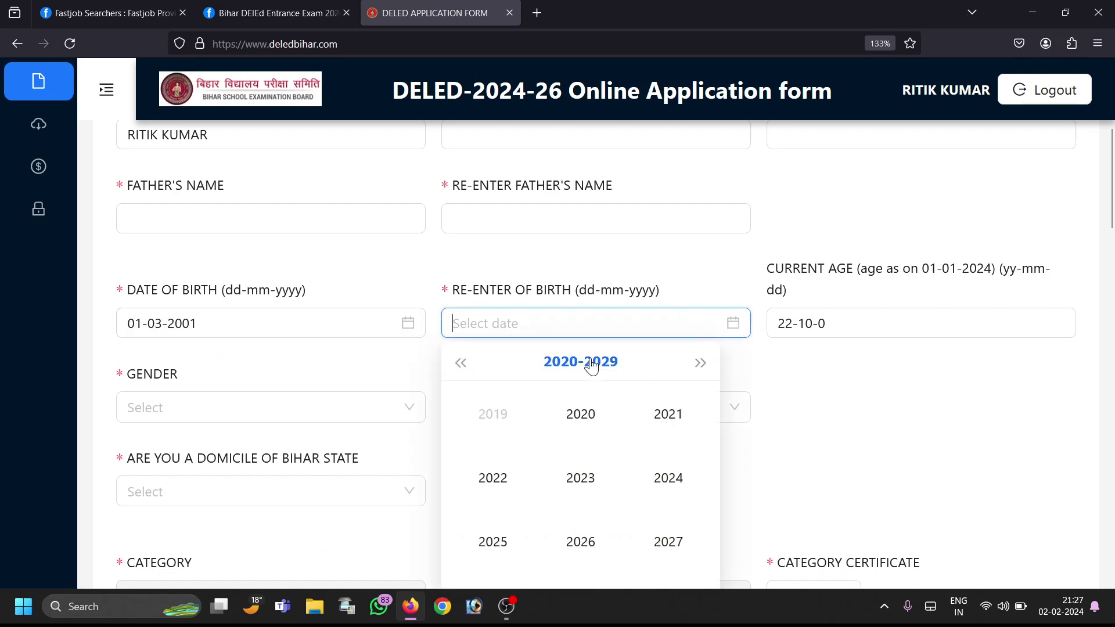
pyautogui.click(461, 366)
pyautogui.click(462, 365)
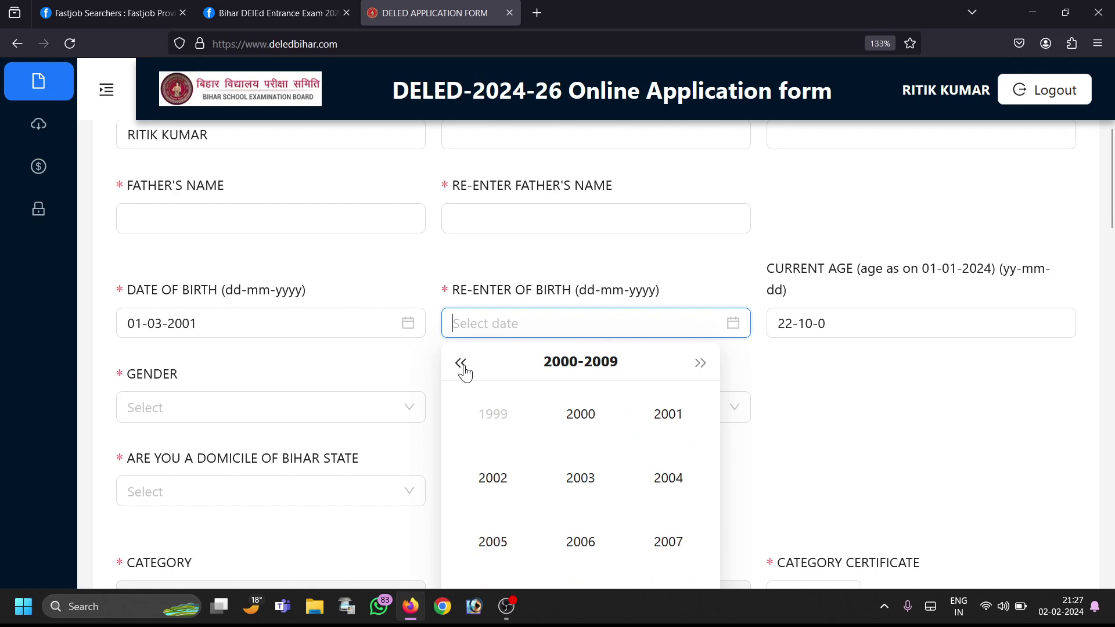
pyautogui.click(664, 418)
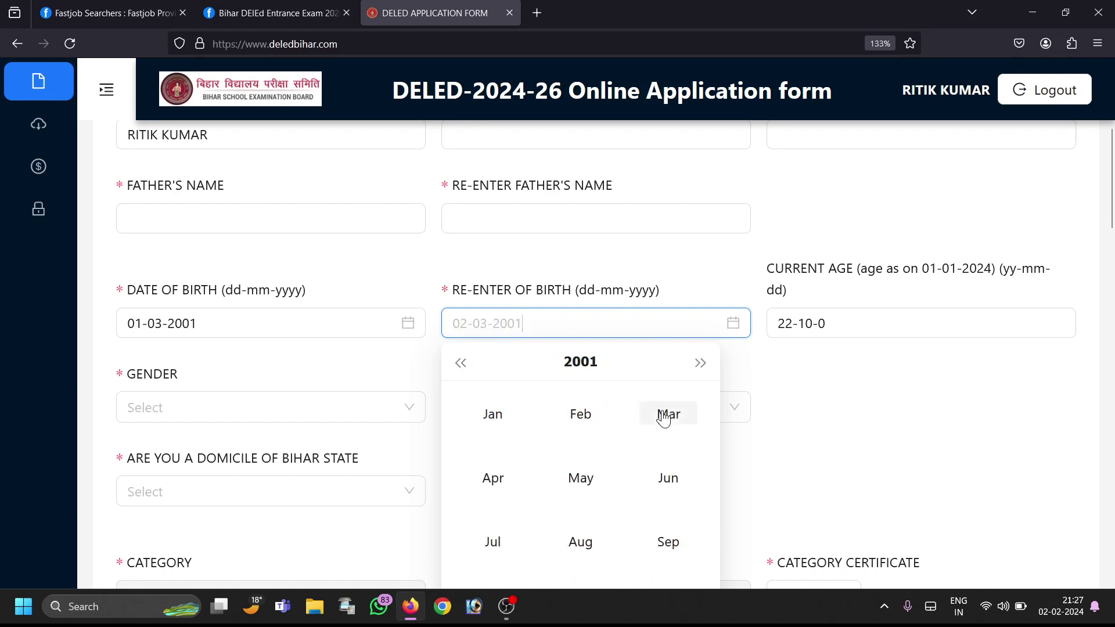
pyautogui.click(666, 418)
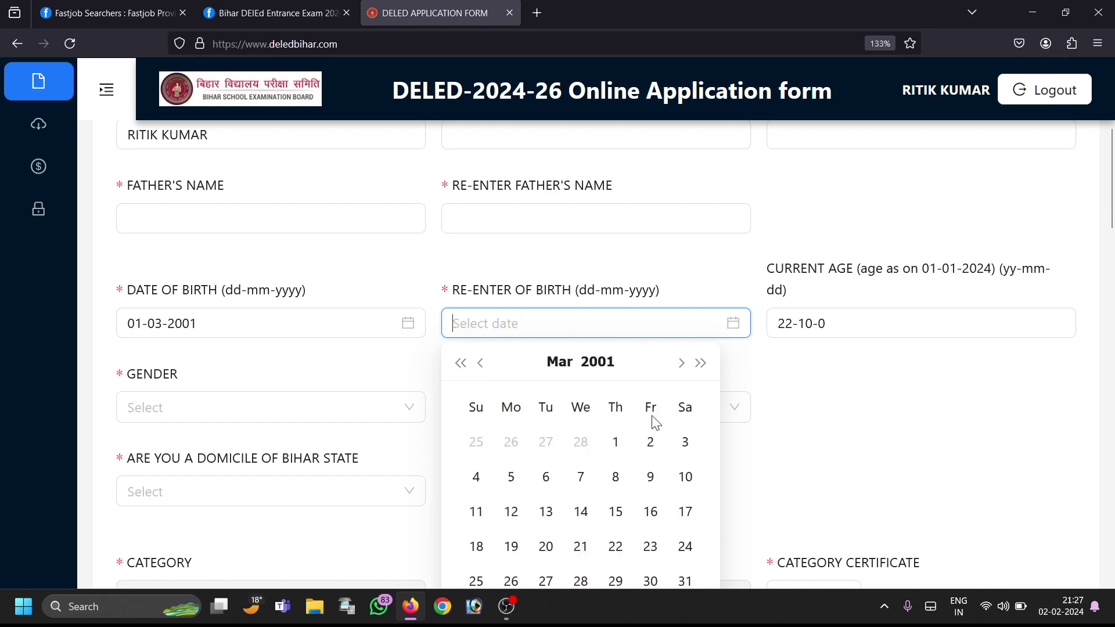
pyautogui.click(615, 443)
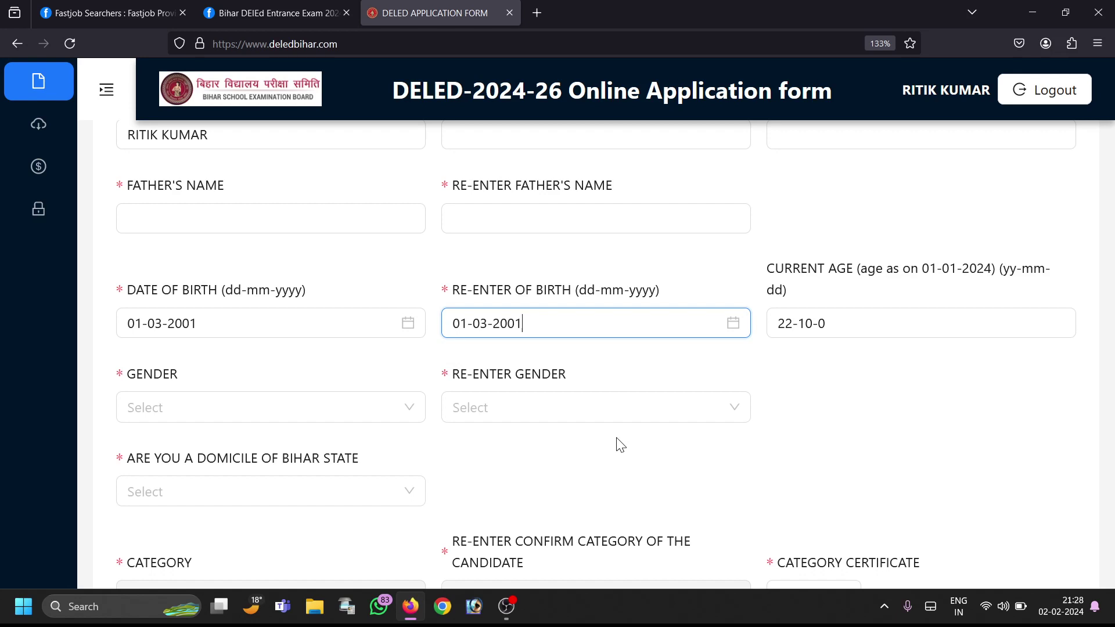
# Step: Set both Gender and Re-enter Gender to MALE
pyautogui.click(838, 413)
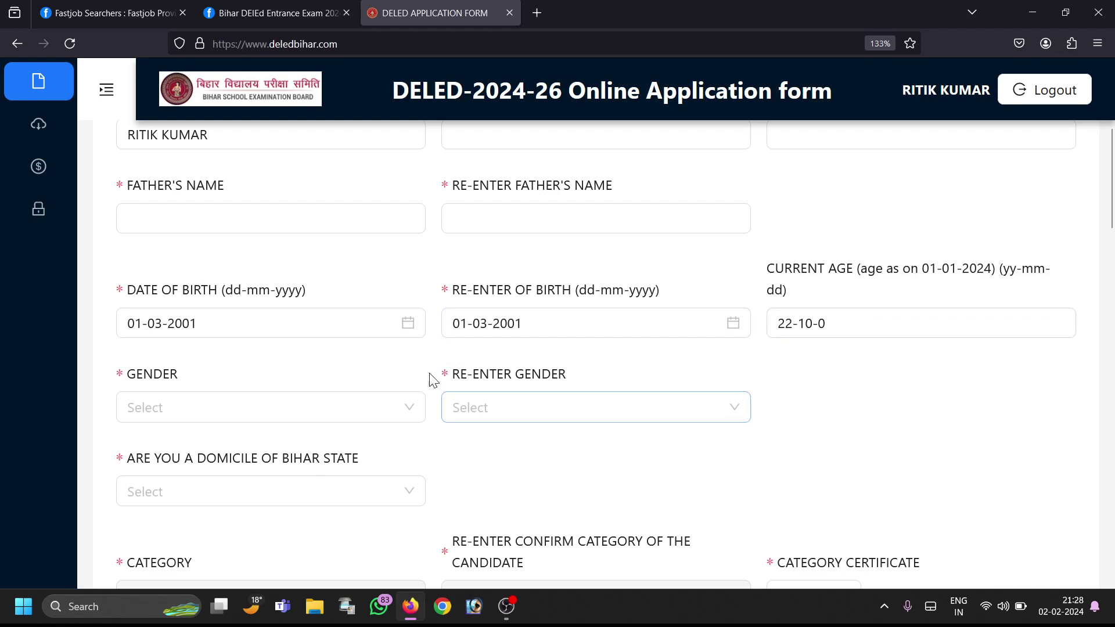
pyautogui.click(331, 419)
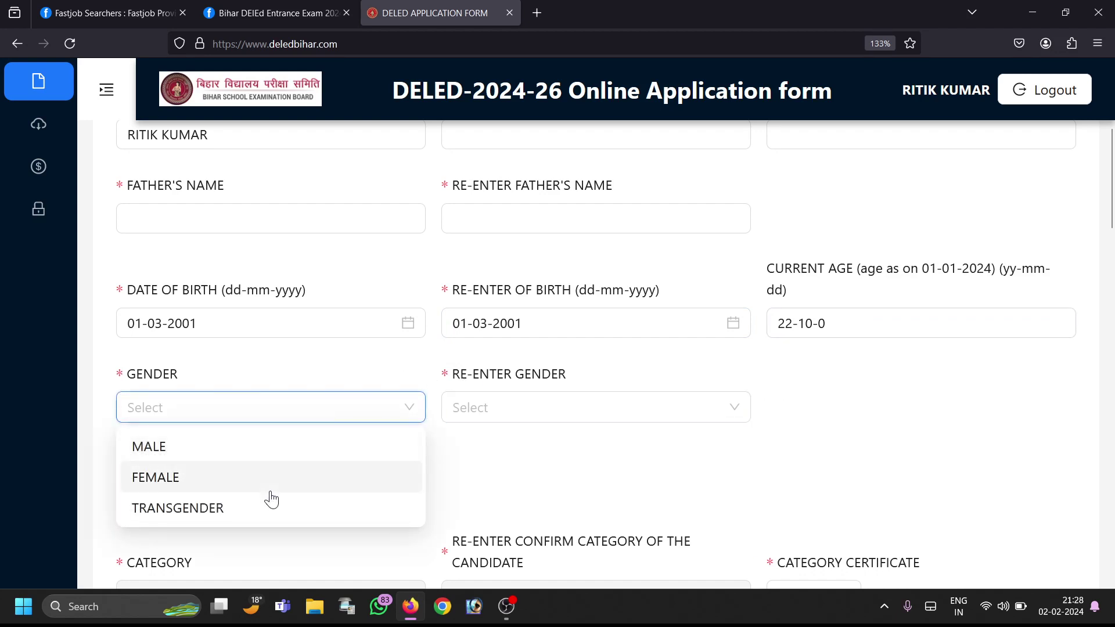
pyautogui.click(258, 453)
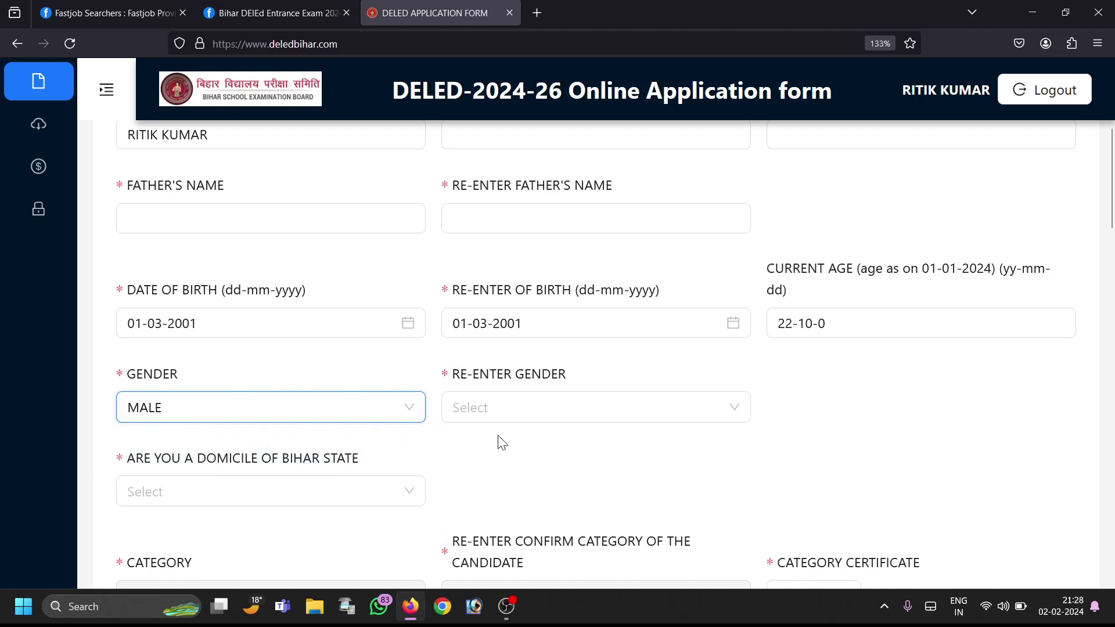
pyautogui.click(559, 412)
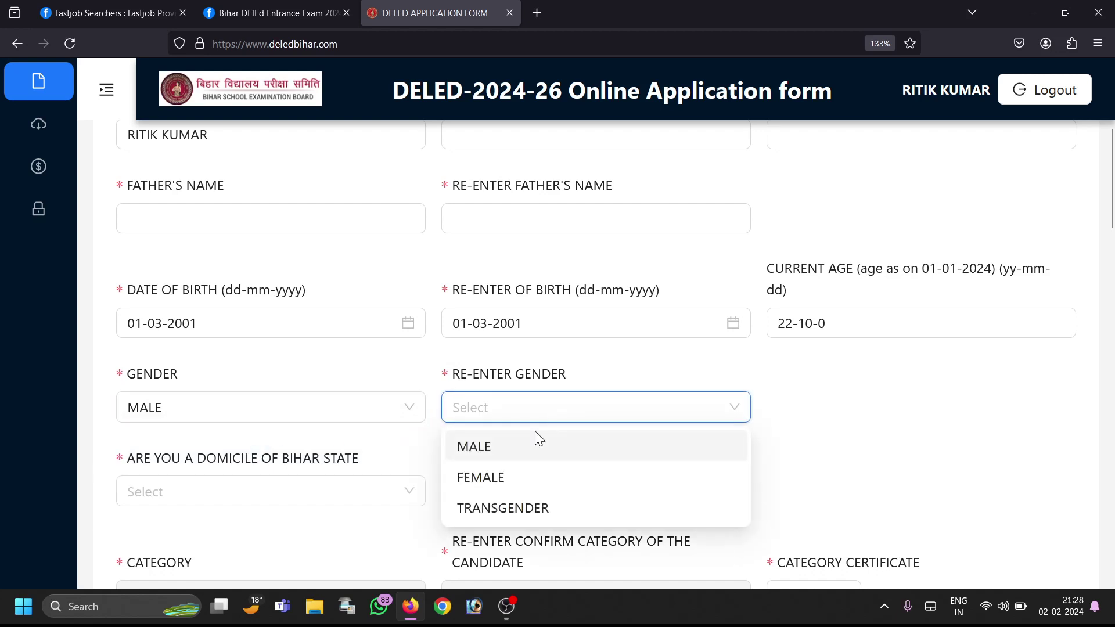
pyautogui.click(515, 457)
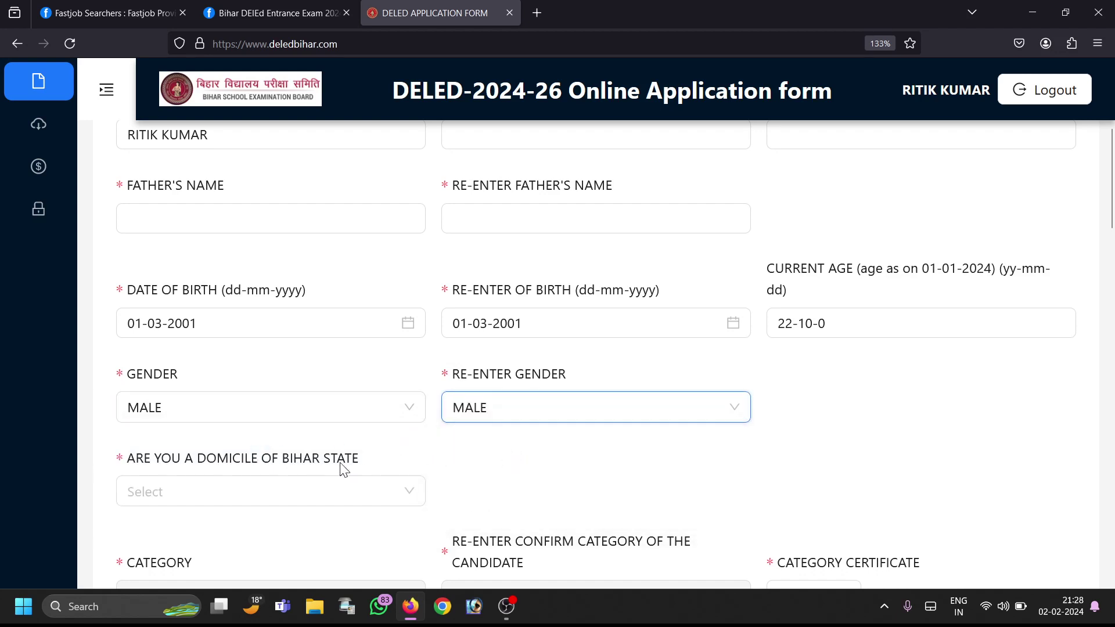
# Step: Answer YES to the Domicile of Bihar question
pyautogui.click(313, 505)
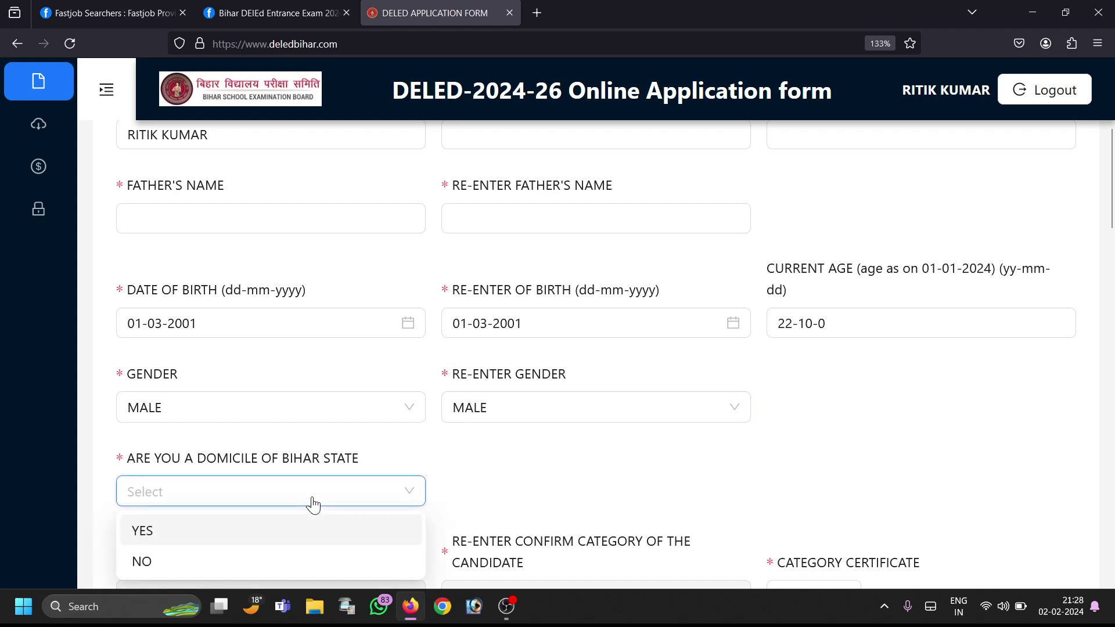
pyautogui.click(277, 534)
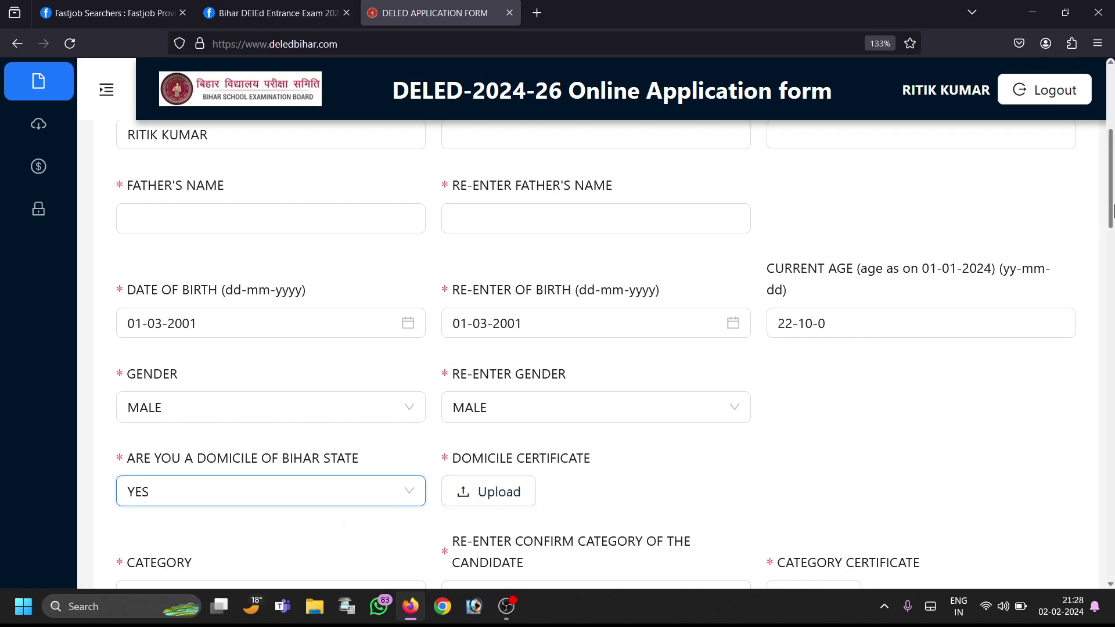
pyautogui.scroll(-2, 1113, 209)
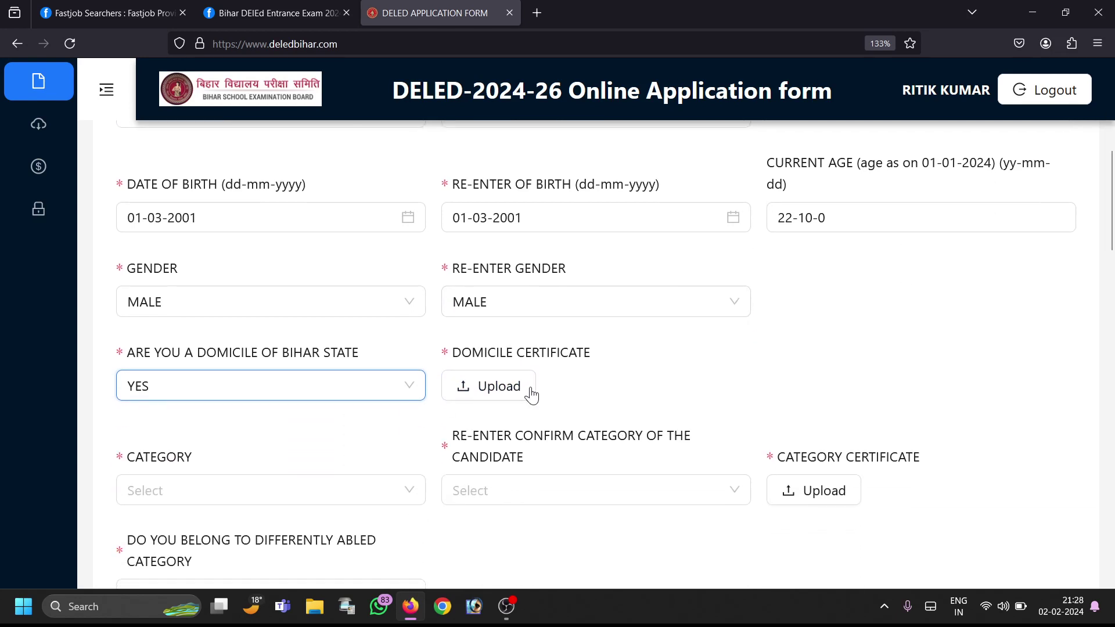
pyautogui.click(530, 394)
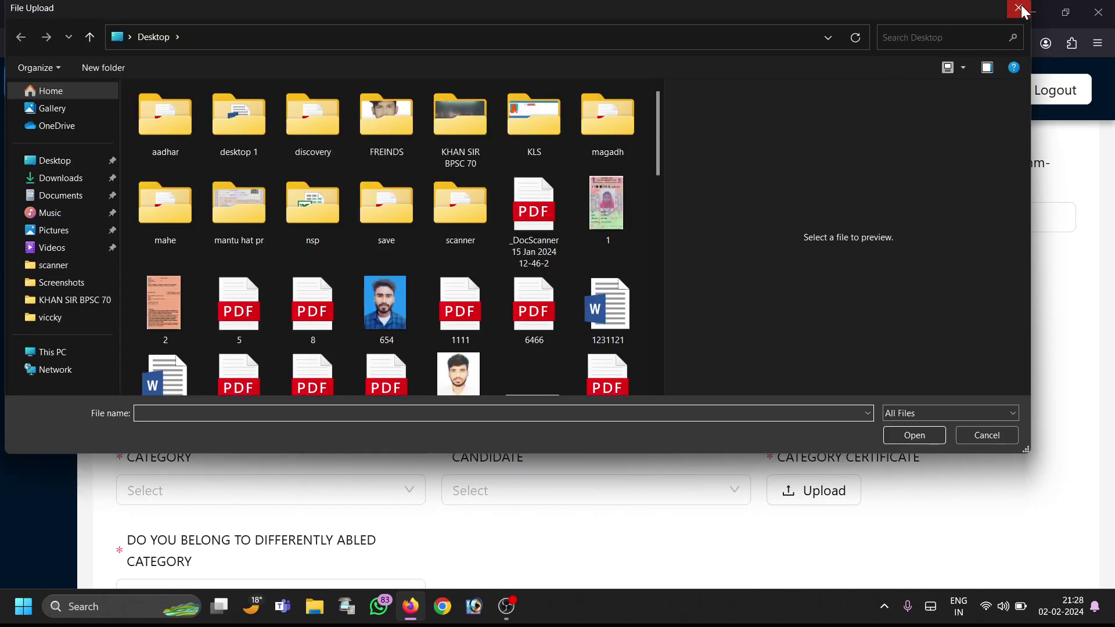
pyautogui.click(1018, 8)
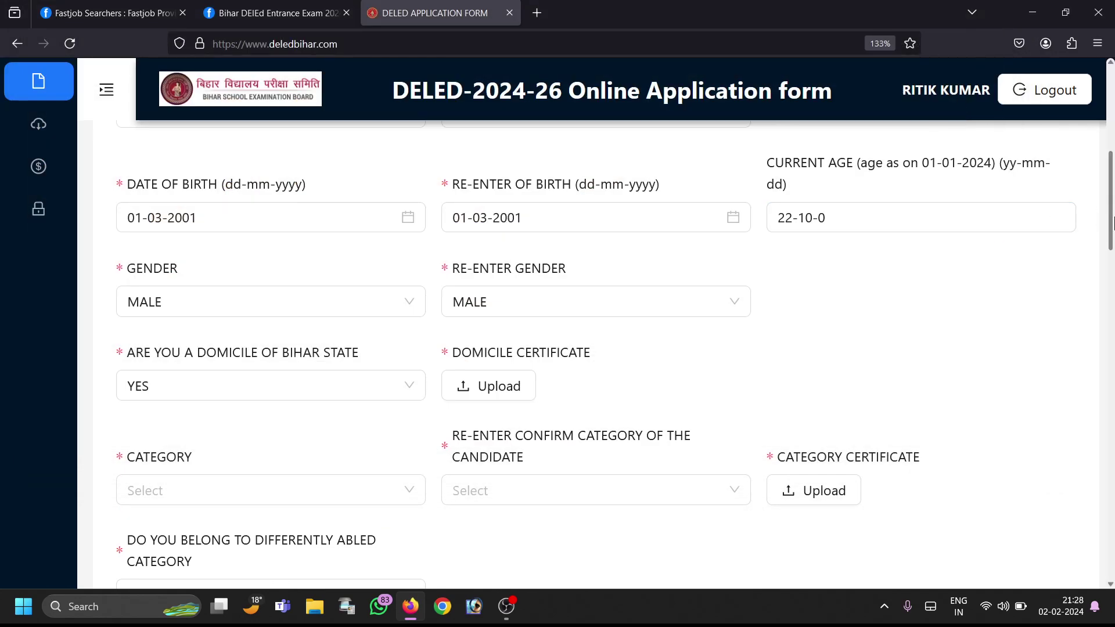
pyautogui.scroll(-1, 1112, 222)
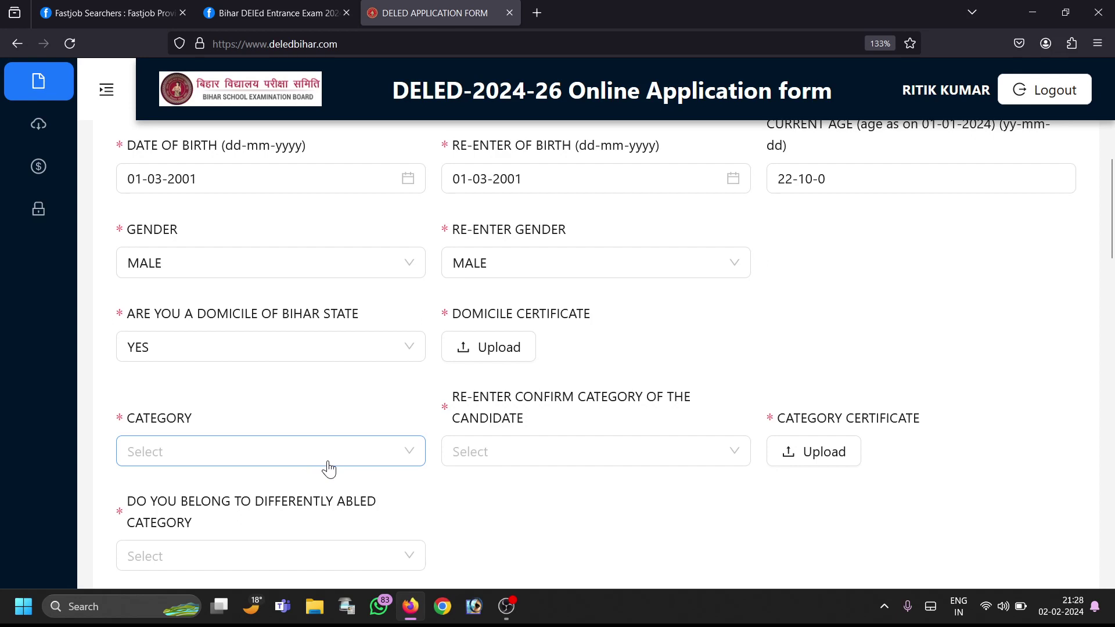
# Step: Choose EBC in both the Category and Re-enter Confirm Category dropdowns
pyautogui.click(329, 469)
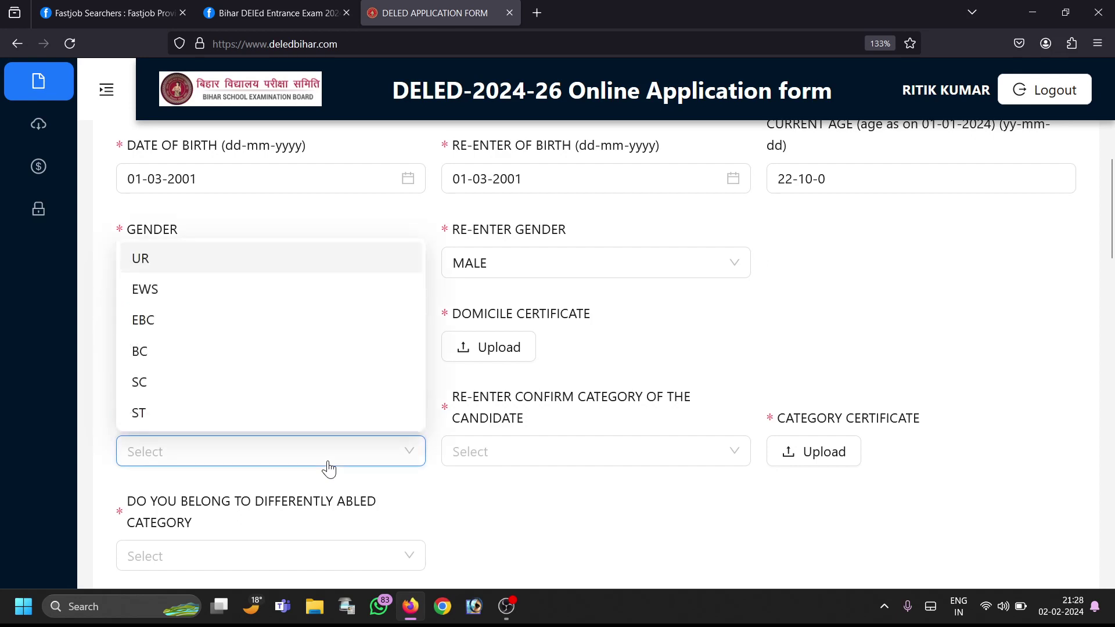
pyautogui.click(328, 336)
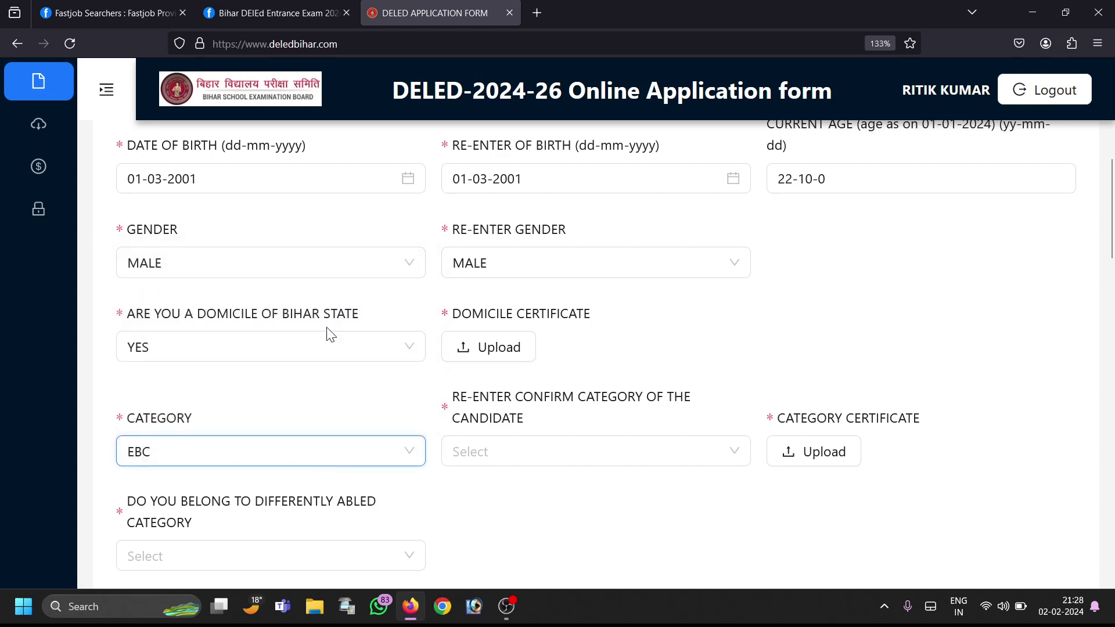
pyautogui.click(575, 464)
pyautogui.click(550, 330)
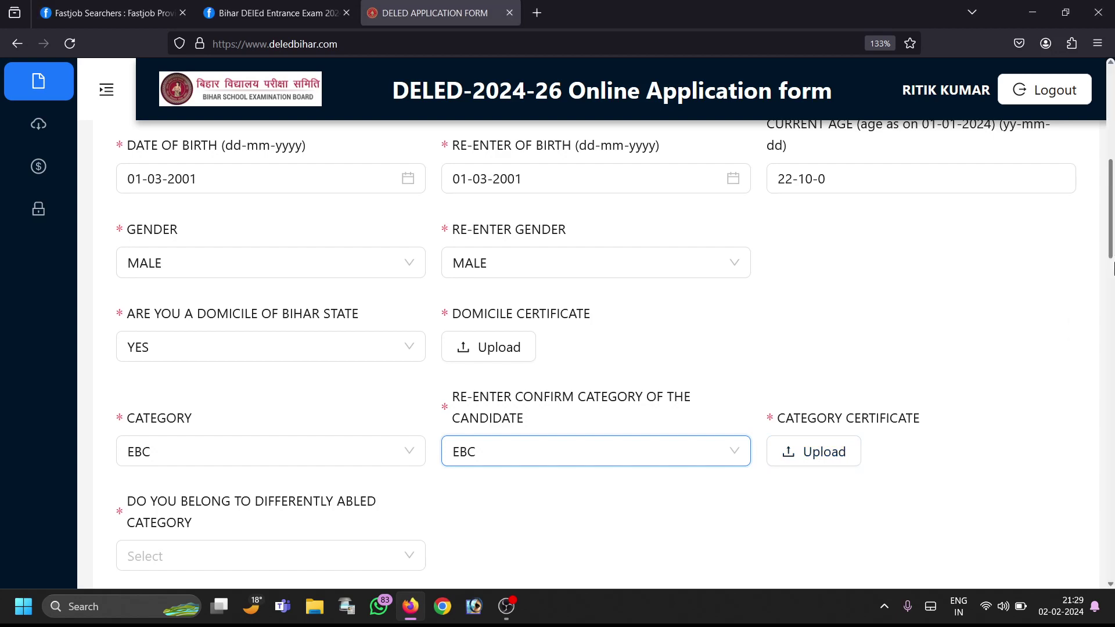
pyautogui.scroll(-3, 1113, 269)
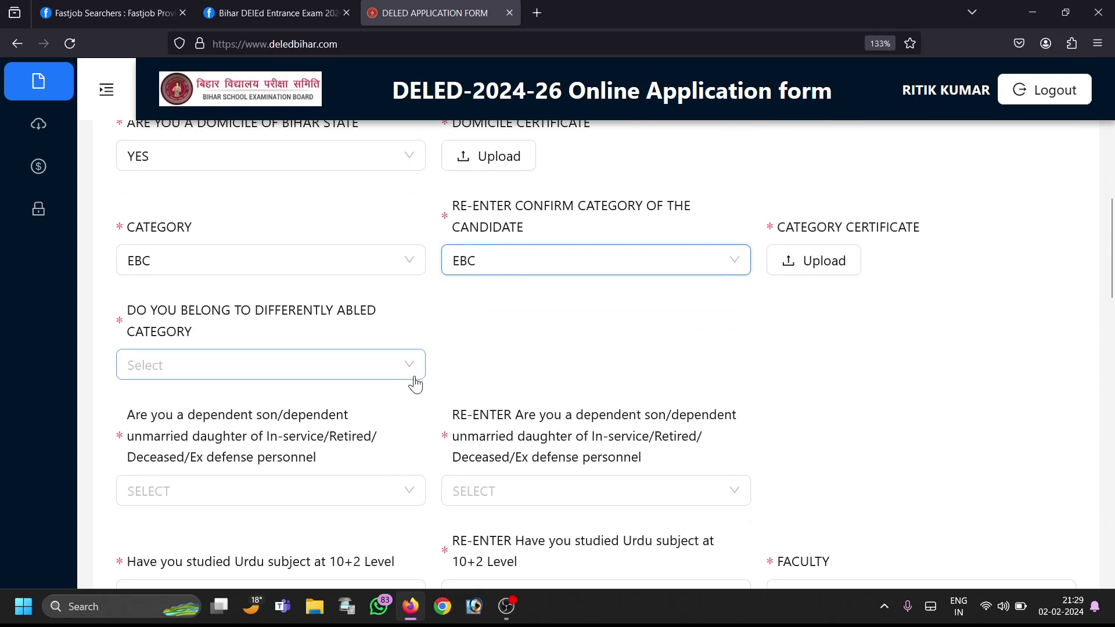
# Step: Select NO in the Differently Abled Category dropdown
pyautogui.click(294, 369)
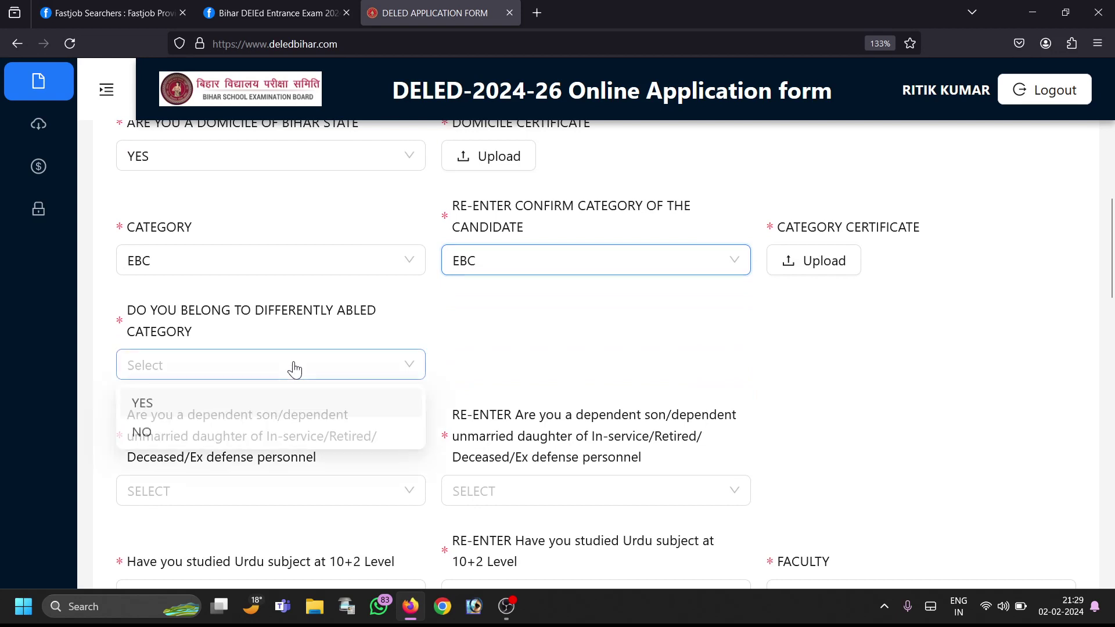
pyautogui.click(266, 436)
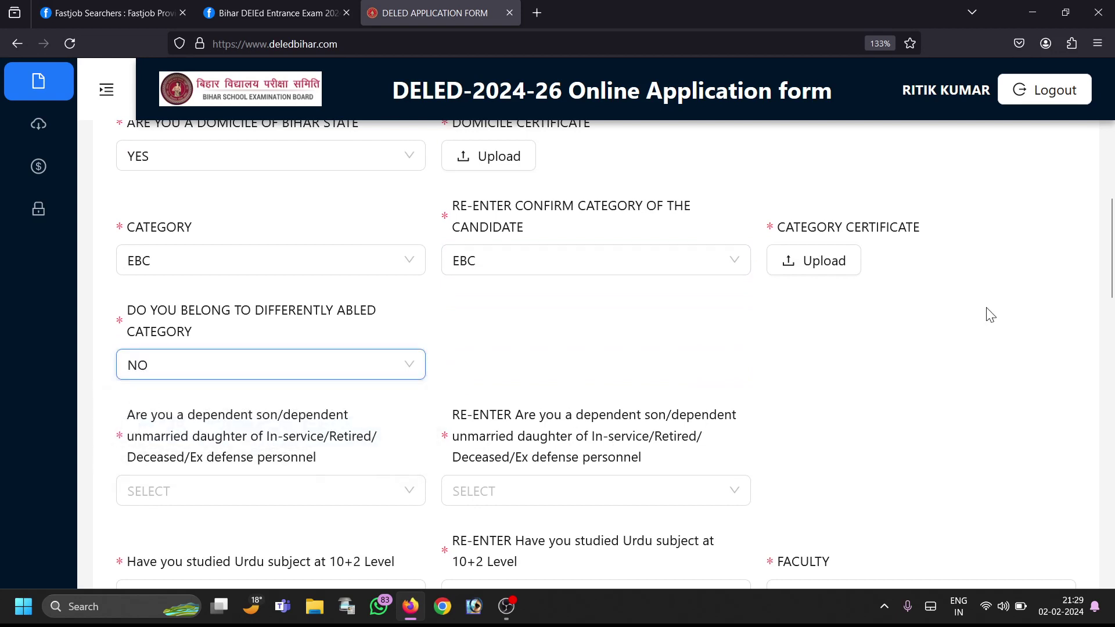
pyautogui.scroll(-2, 1112, 266)
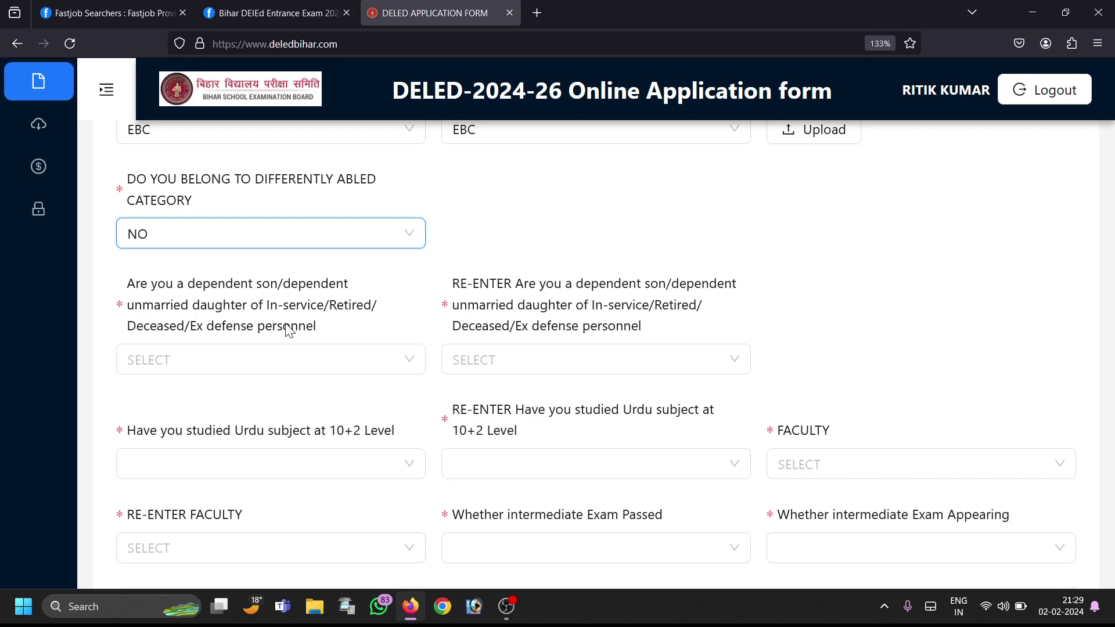
# Step: Set the defence-personnel dependent question and its re-entry both to NO
pyautogui.click(238, 373)
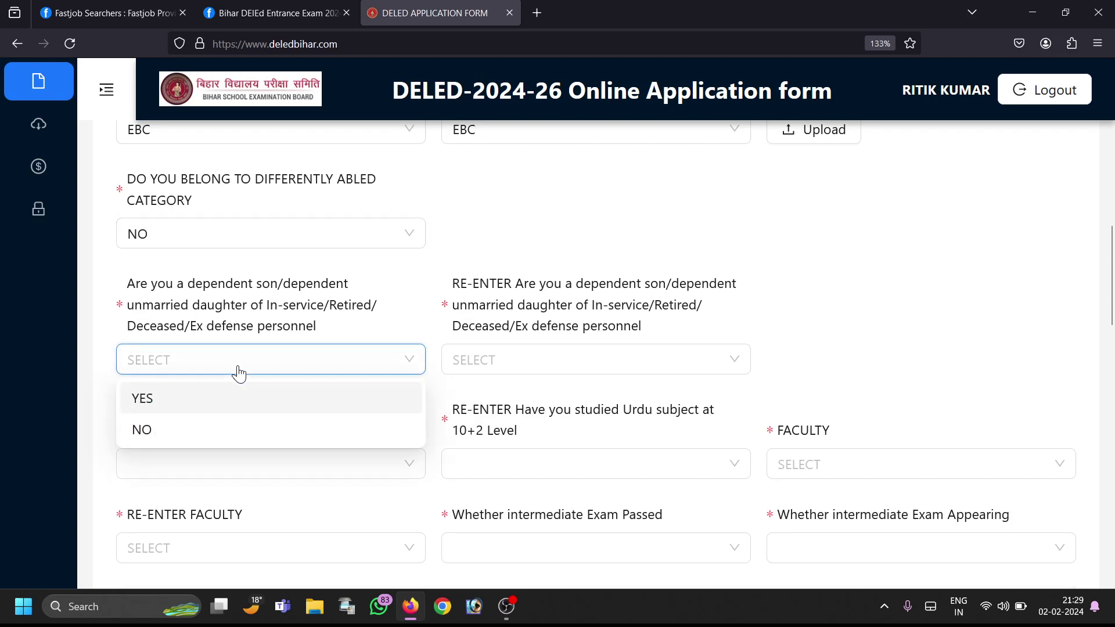
pyautogui.click(230, 397)
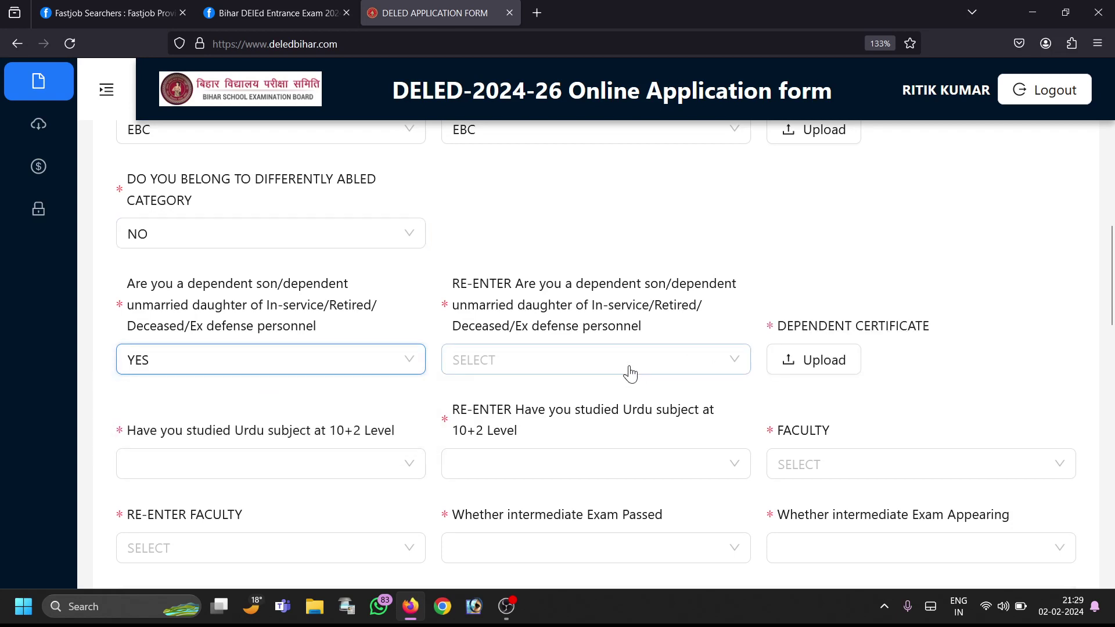
pyautogui.click(246, 377)
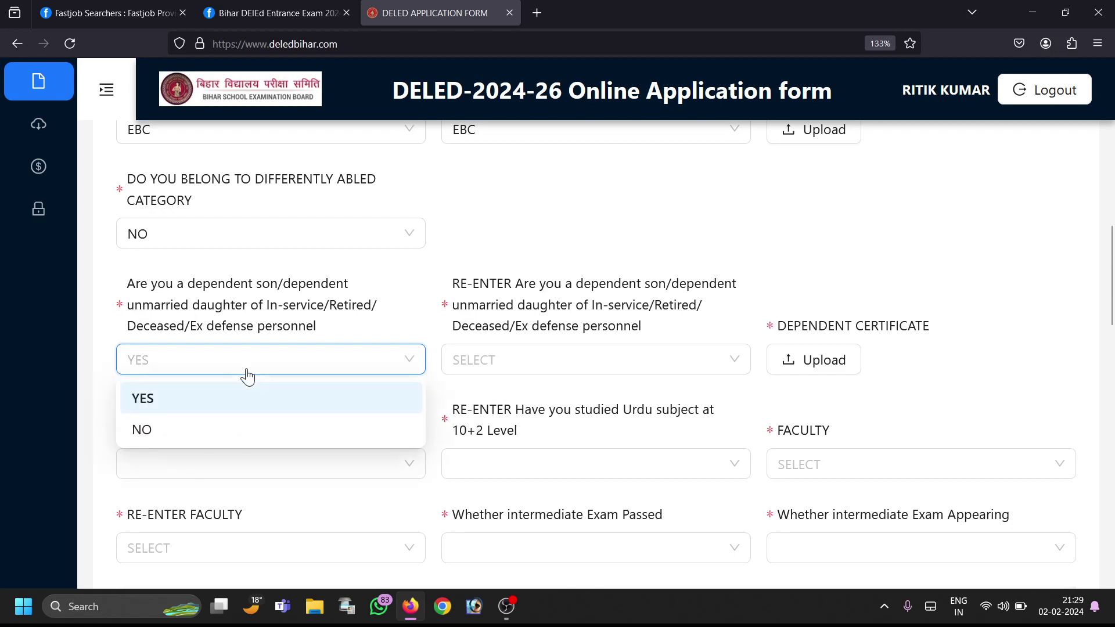
pyautogui.click(199, 432)
pyautogui.click(532, 366)
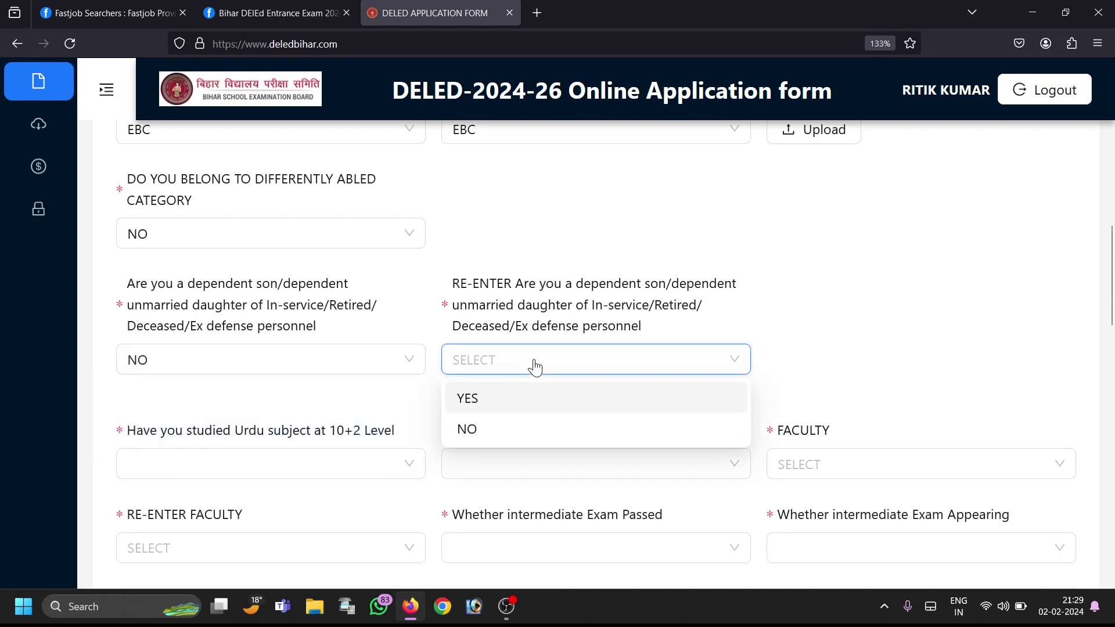
pyautogui.click(512, 433)
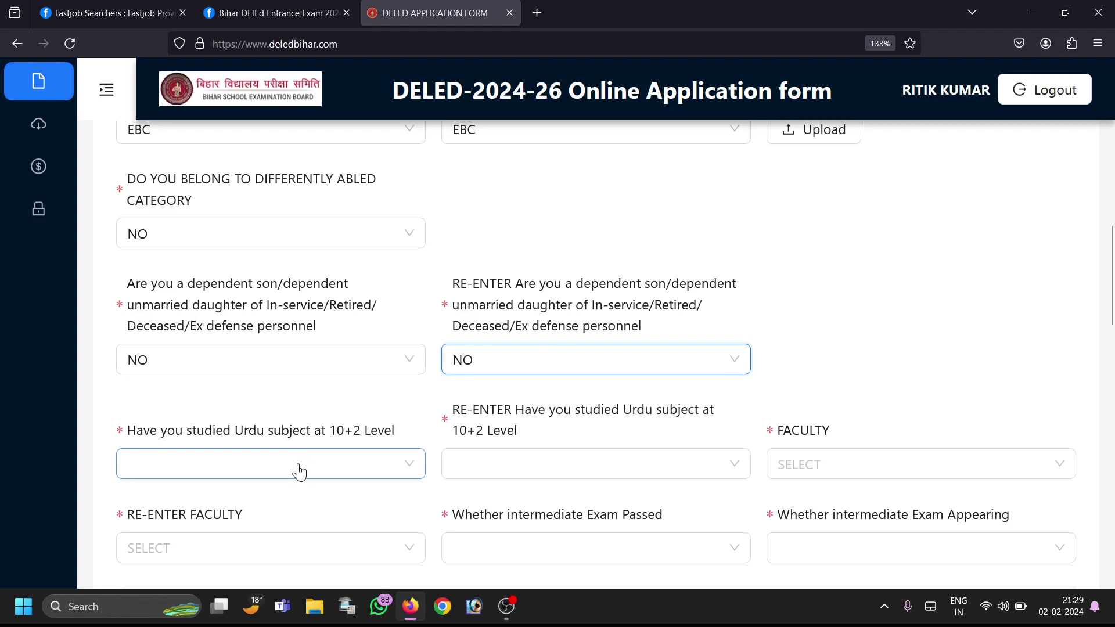
# Step: Answer NO to the Urdu-at-10+2 question and its re-entry
pyautogui.click(299, 472)
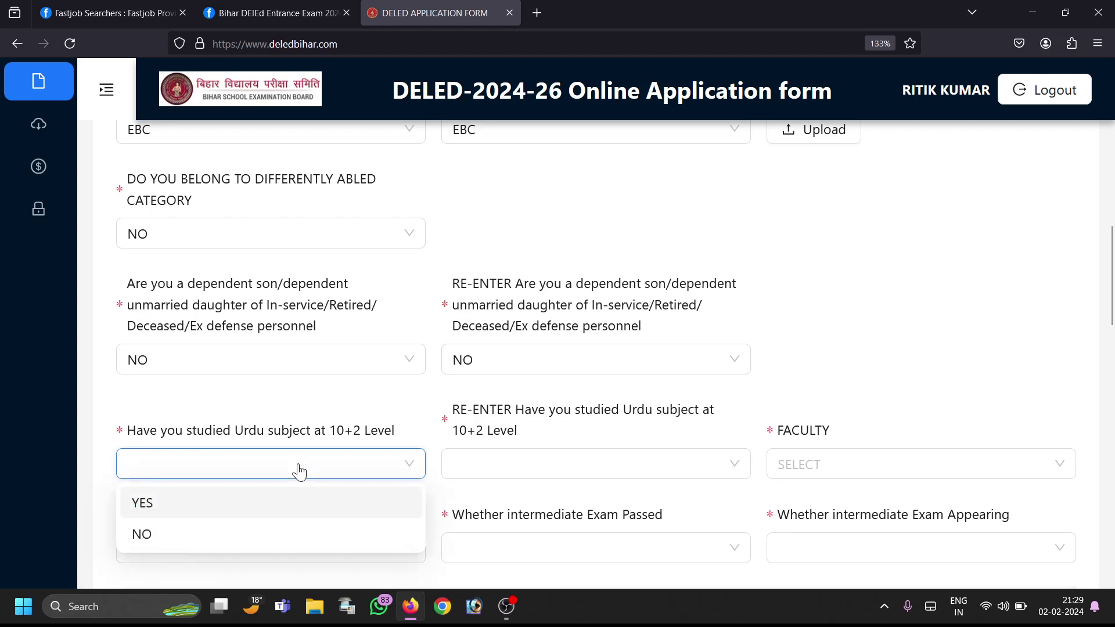
pyautogui.click(263, 535)
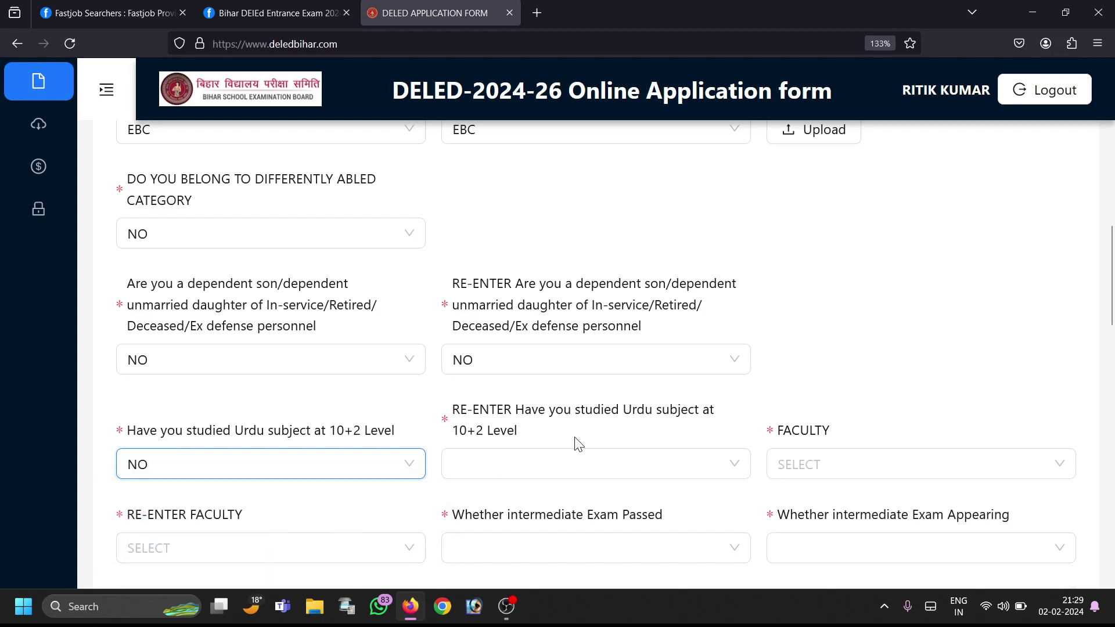
pyautogui.click(561, 459)
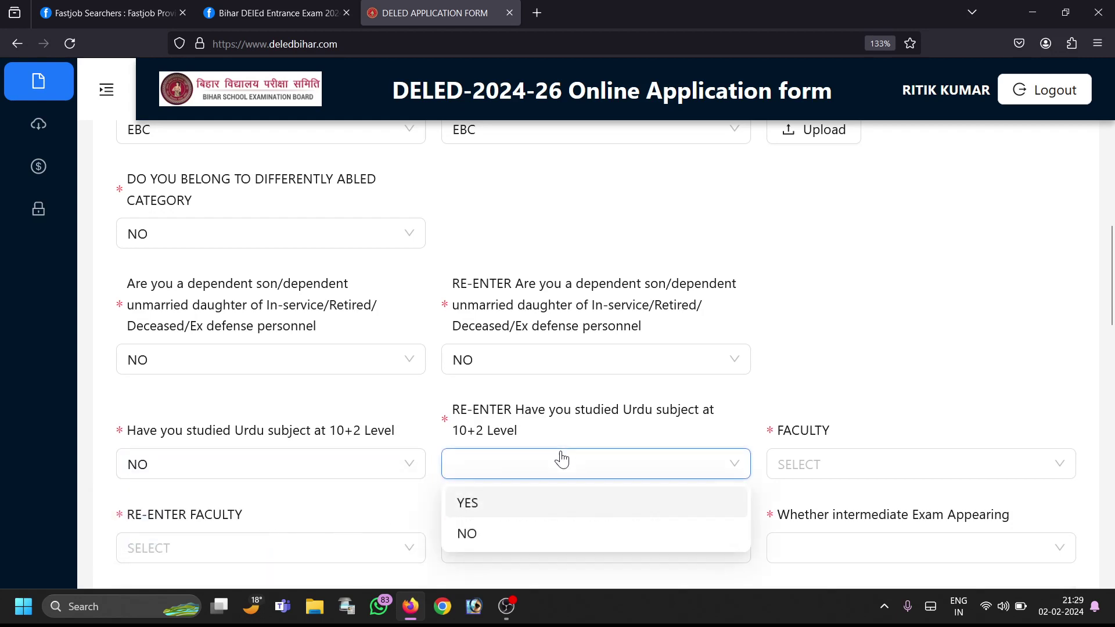
pyautogui.click(532, 543)
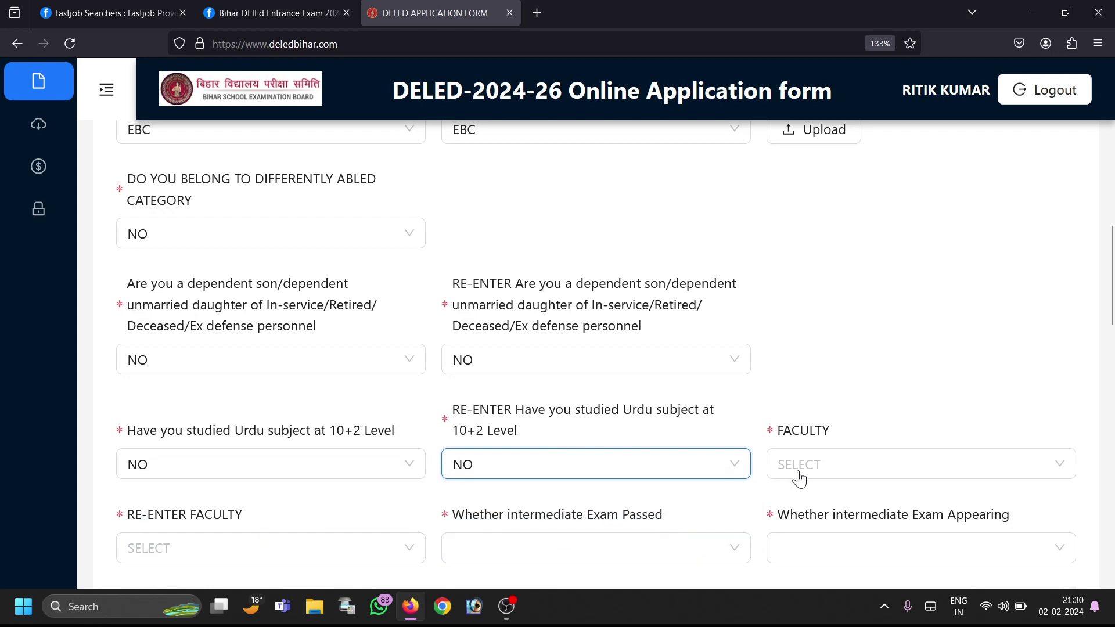
# Step: Set the Faculty to SCIENCE
pyautogui.click(835, 469)
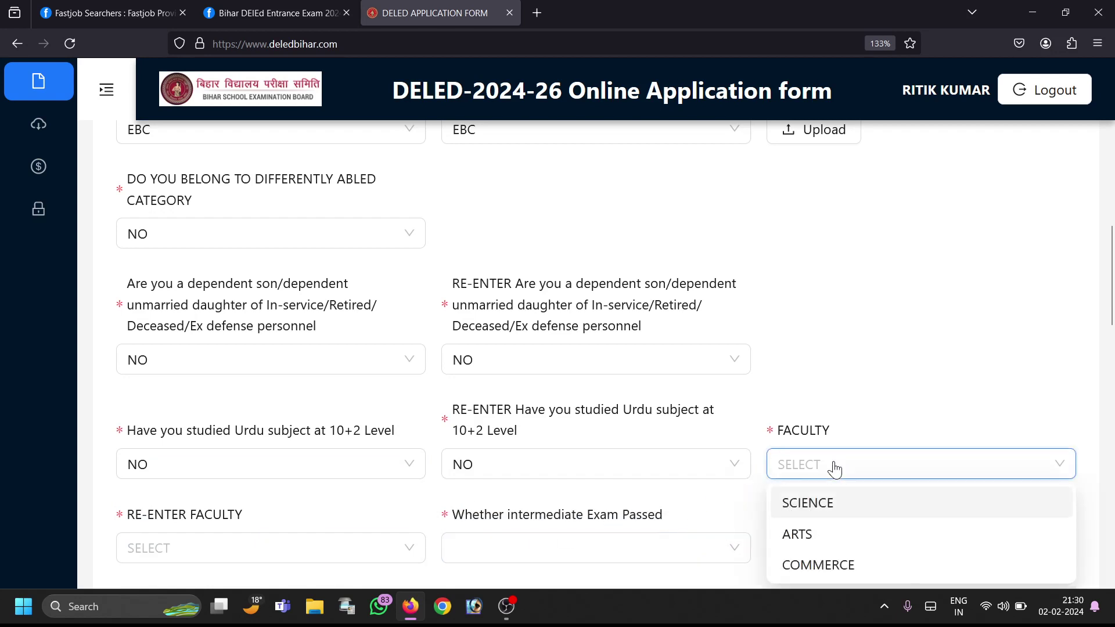
pyautogui.click(806, 516)
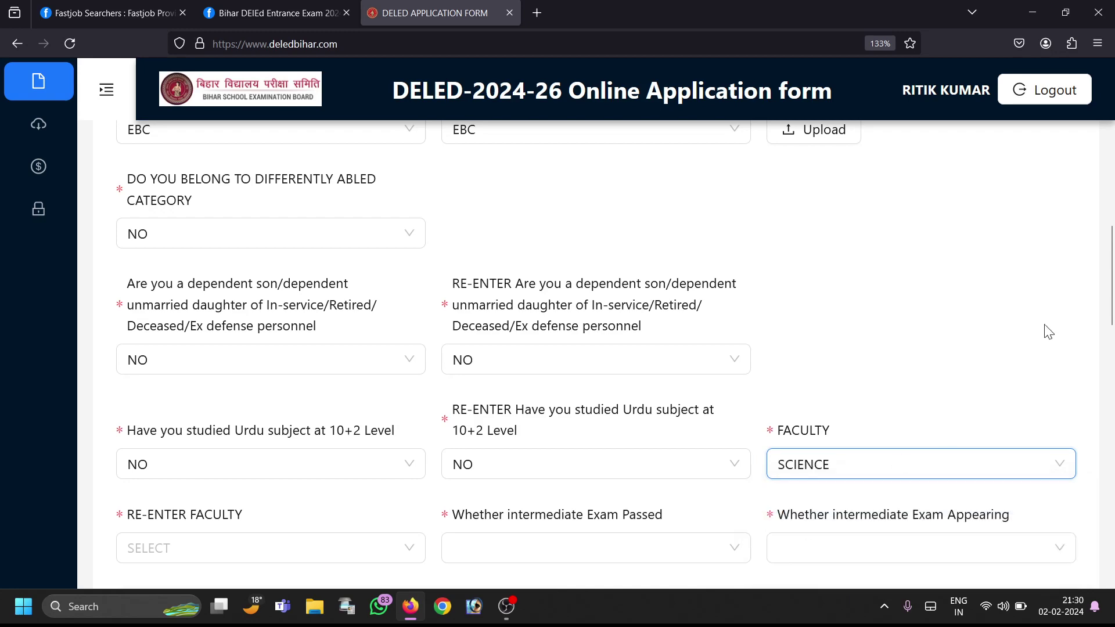
pyautogui.moveTo(1113, 284); pyautogui.dragTo(1111, 339)
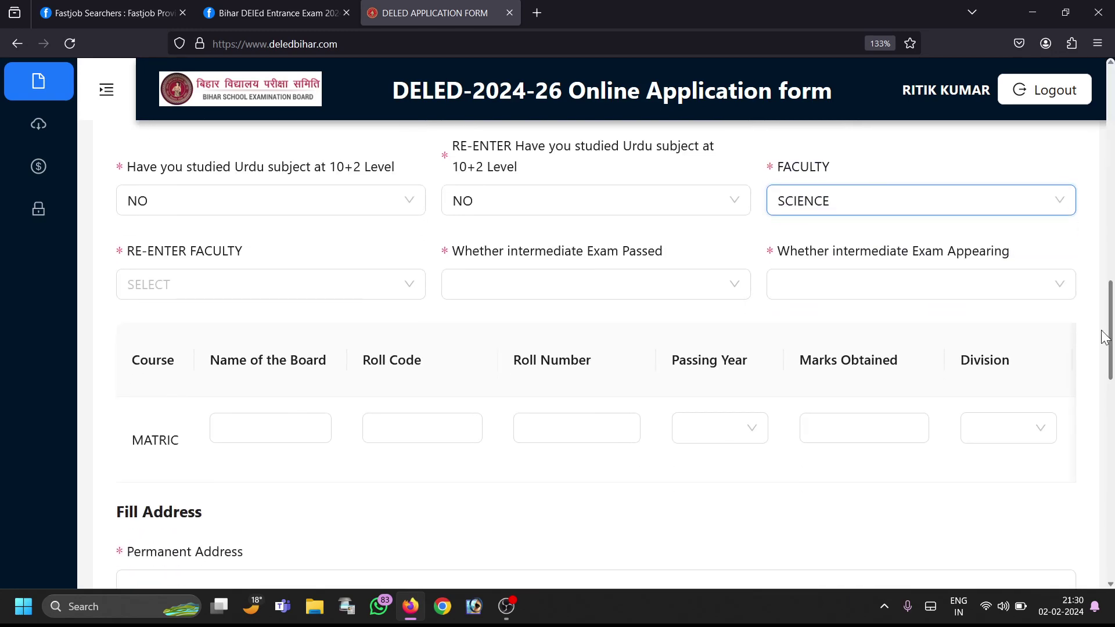
# Step: Set Re-enter Faculty to SCIENCE and answer the intermediate-passed question
pyautogui.click(353, 295)
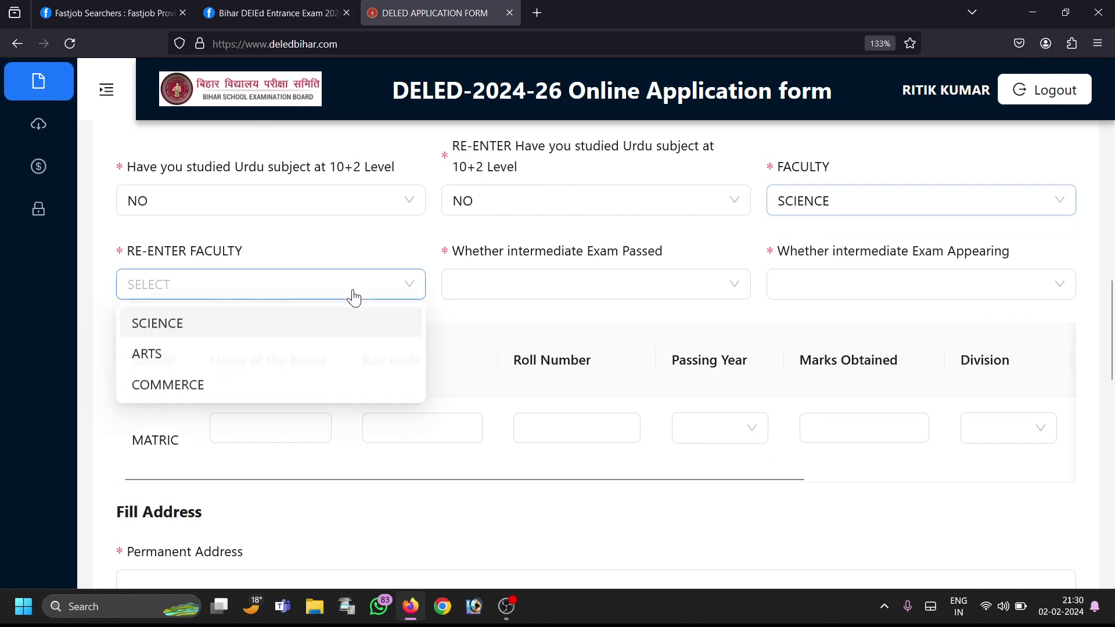
pyautogui.click(306, 332)
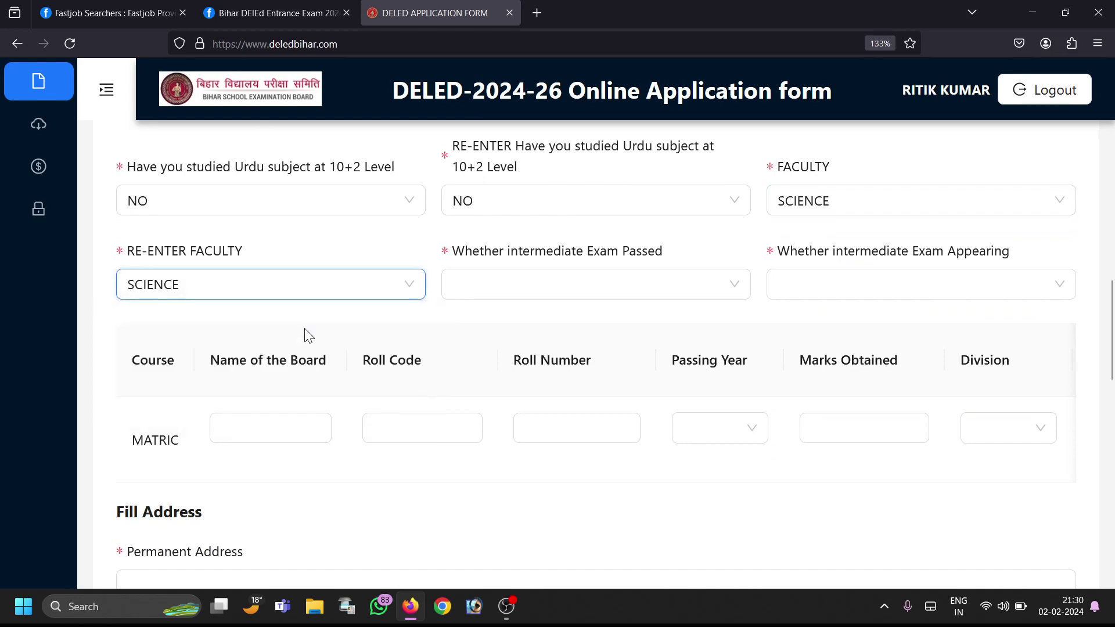
pyautogui.click(578, 299)
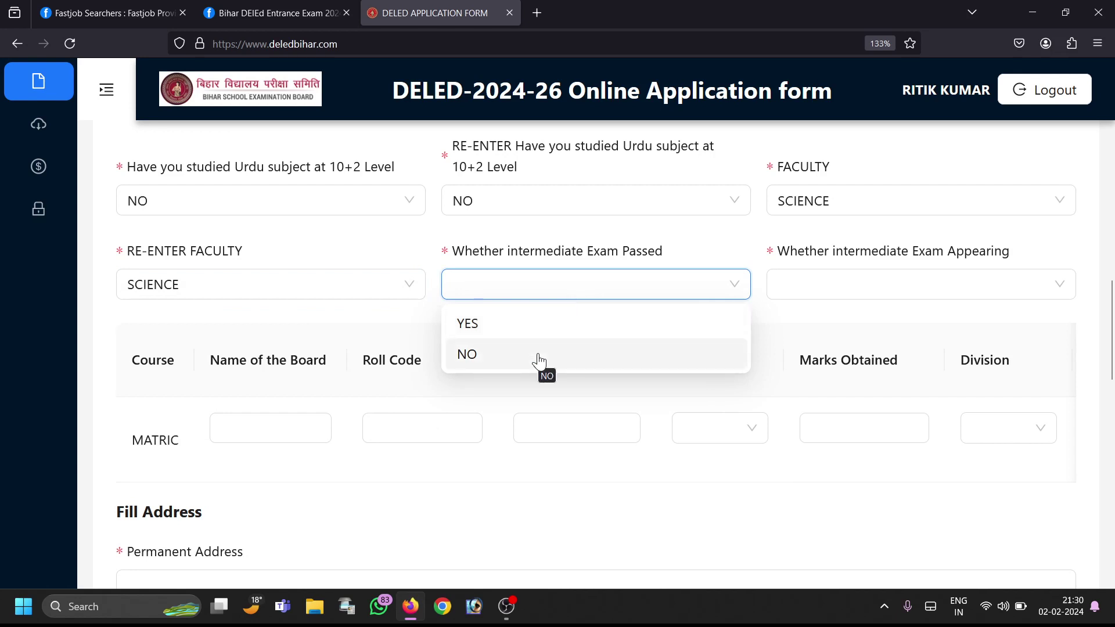
pyautogui.click(518, 337)
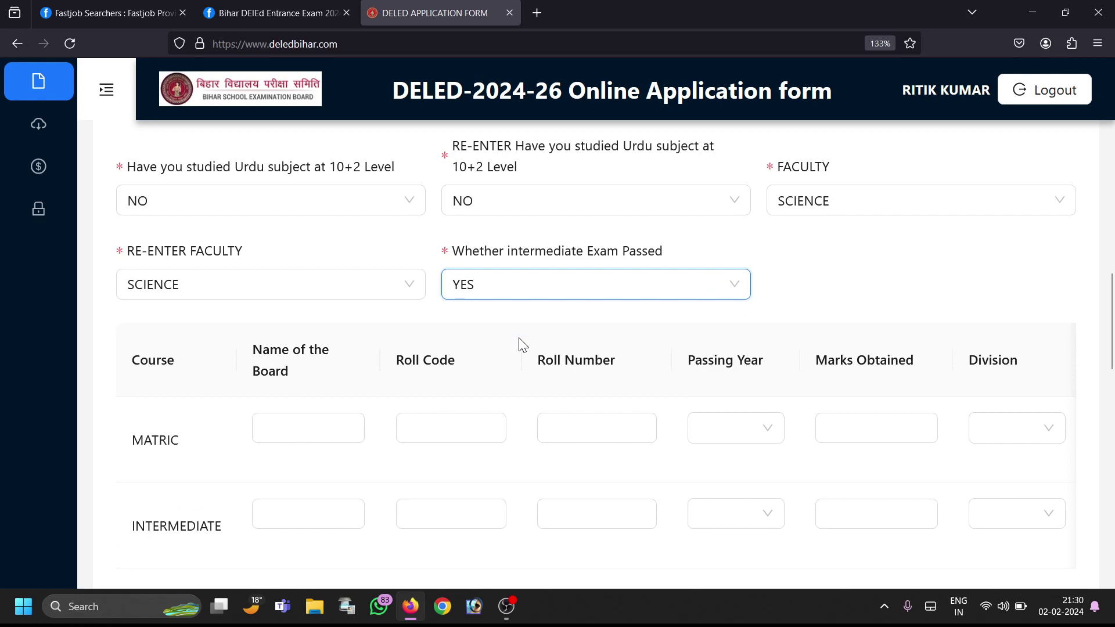
pyautogui.click(512, 293)
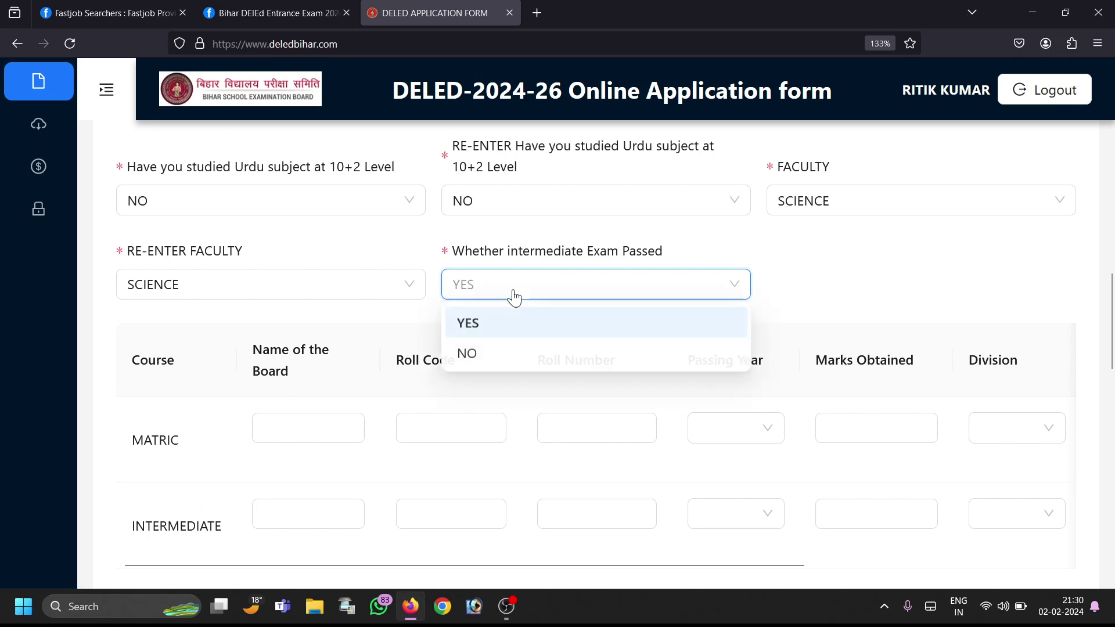
pyautogui.click(498, 354)
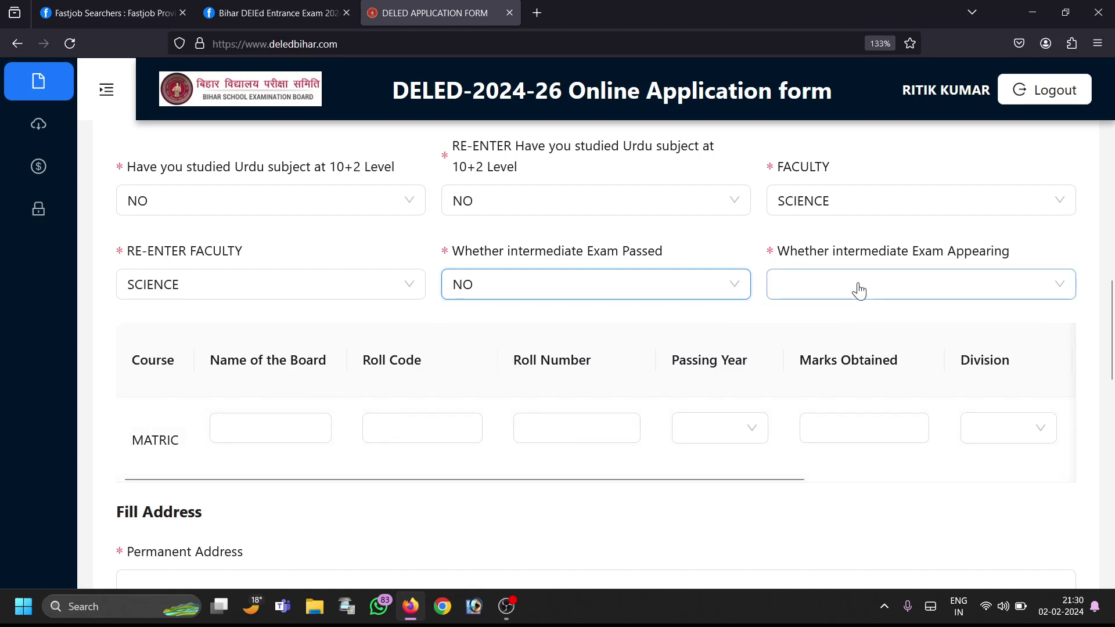
# Step: Set intermediate Appearing to YES and finally mark the intermediate exam passed as YES
pyautogui.click(883, 293)
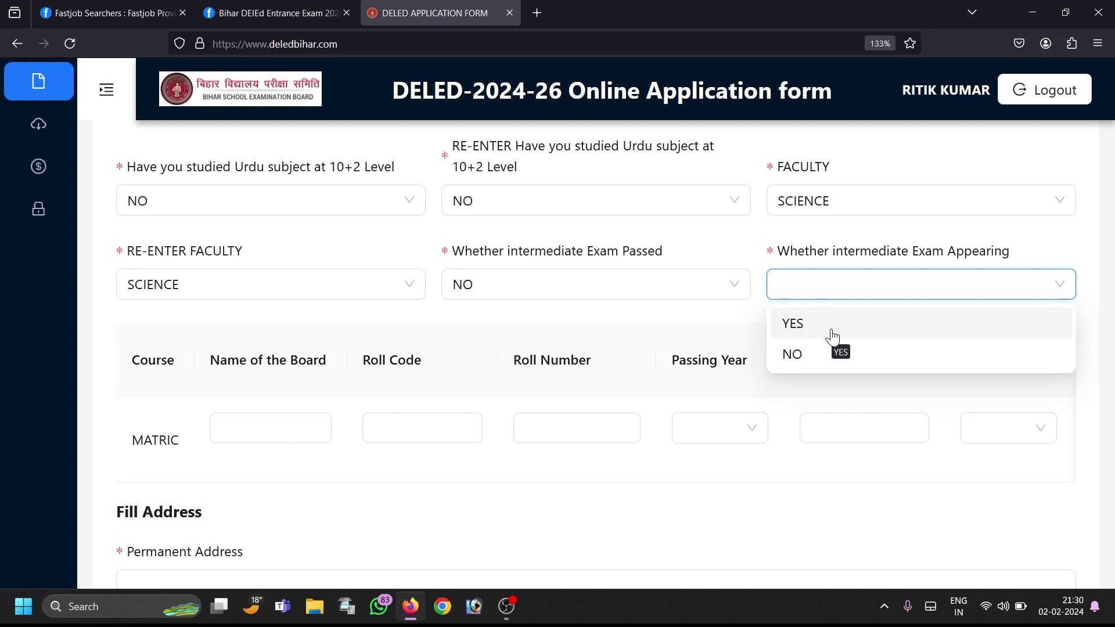
pyautogui.click(833, 335)
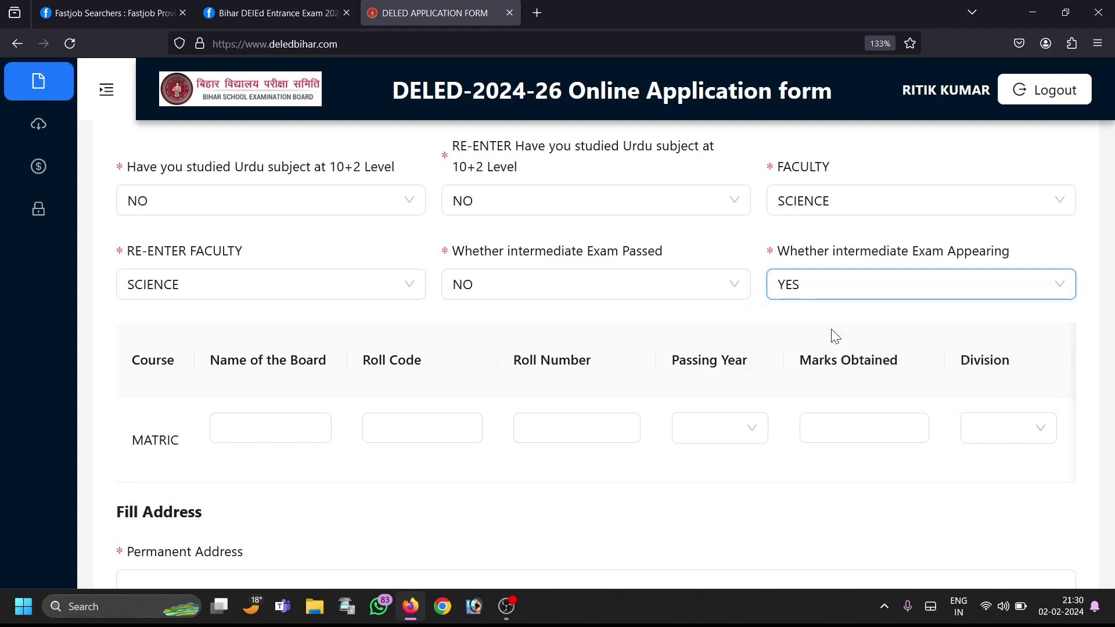
pyautogui.click(826, 299)
pyautogui.click(804, 355)
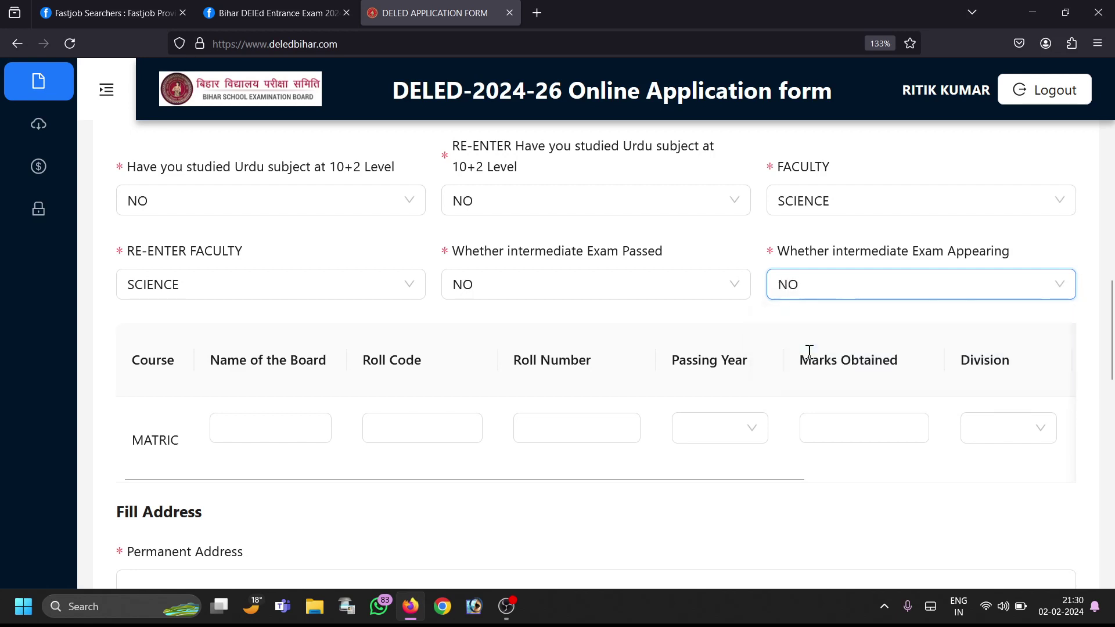
pyautogui.click(826, 294)
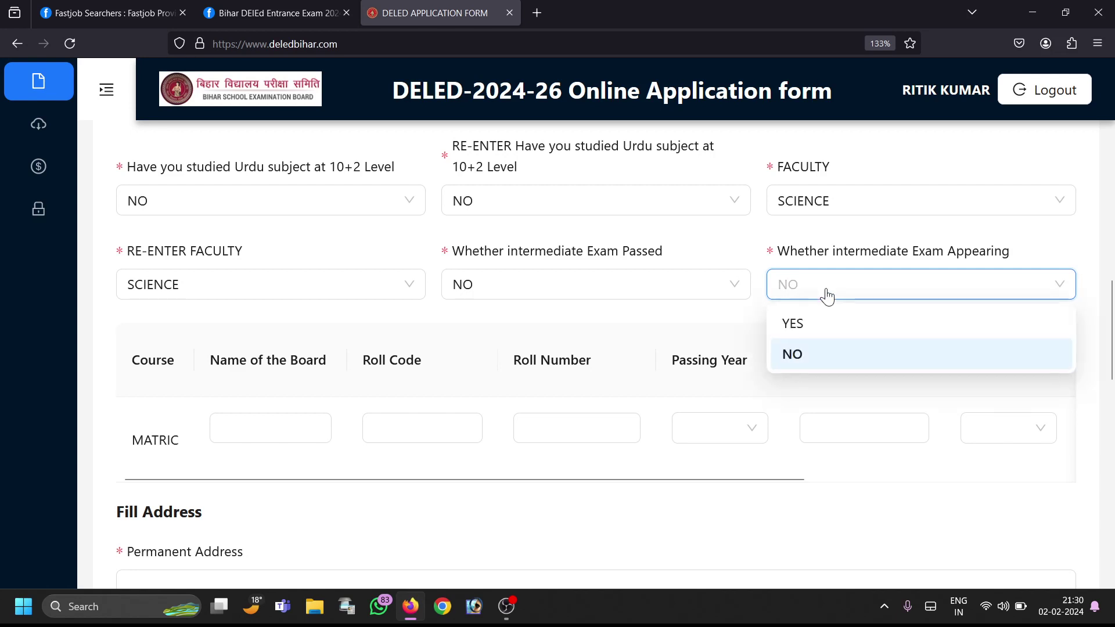
pyautogui.click(819, 325)
pyautogui.click(670, 303)
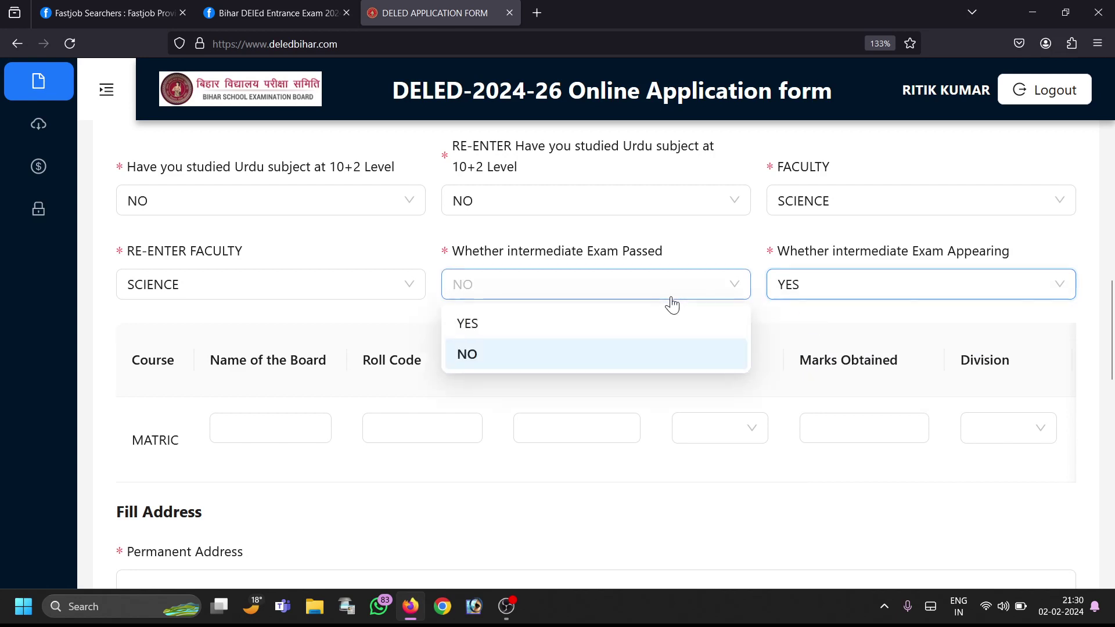
pyautogui.click(621, 346)
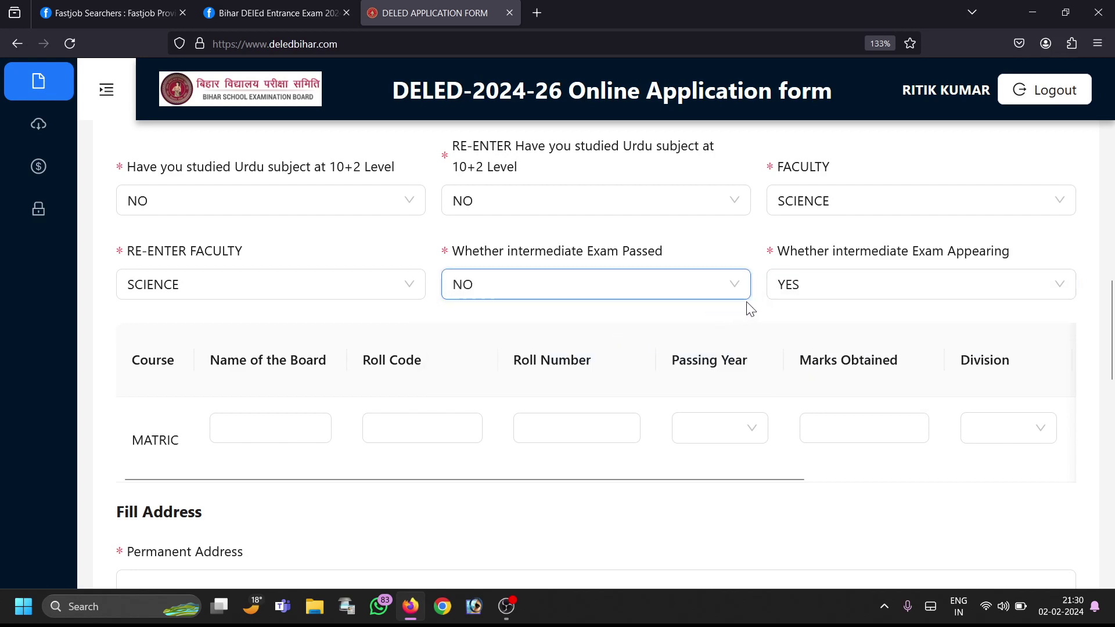
pyautogui.click(641, 296)
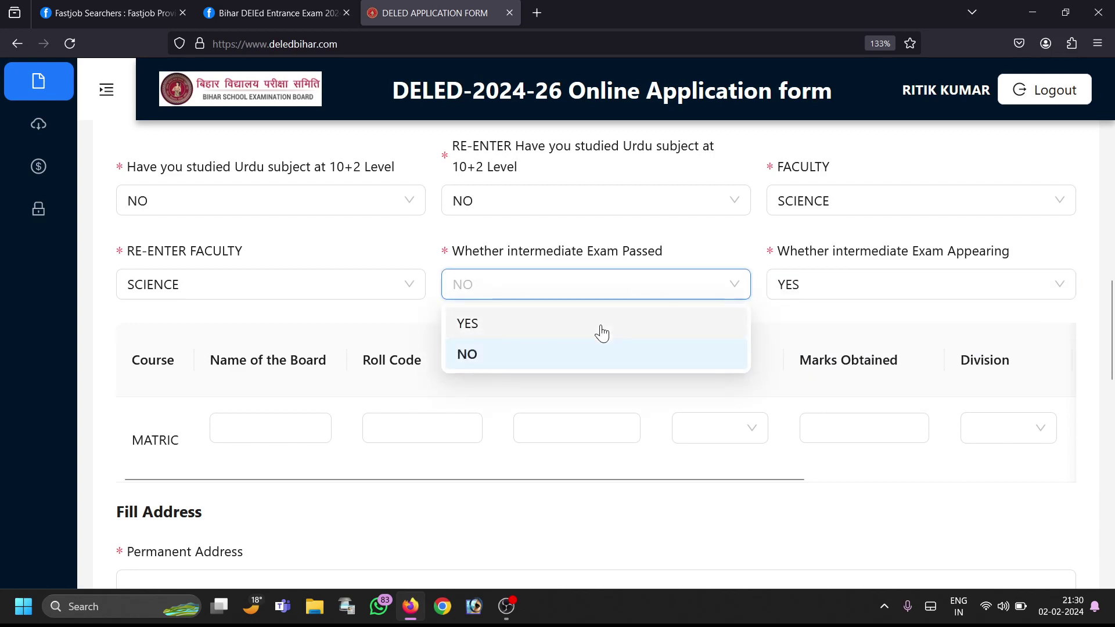
pyautogui.click(601, 332)
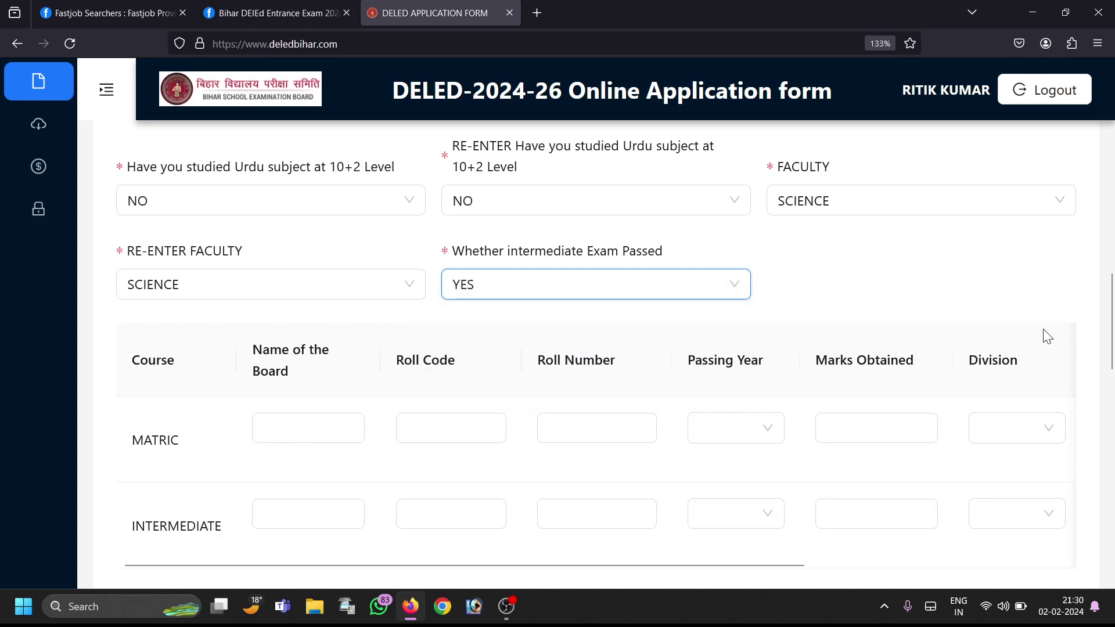
pyautogui.scroll(-2, 1113, 359)
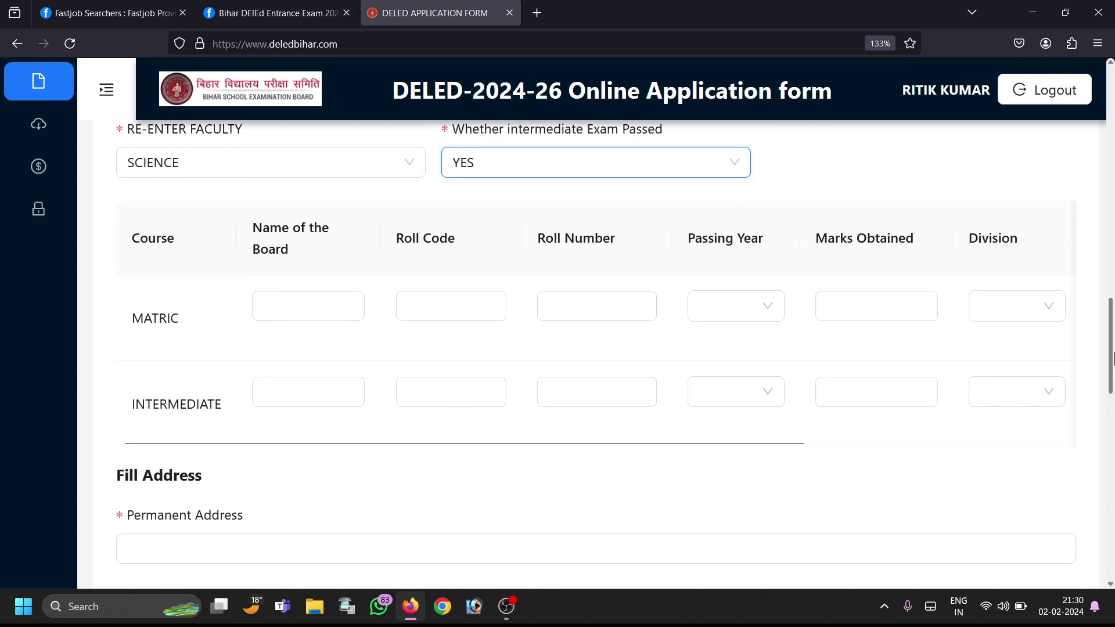
# Step: In the MATRIC row, enter board BSEB, passing year 1981 and FIRST division
pyautogui.click(308, 310)
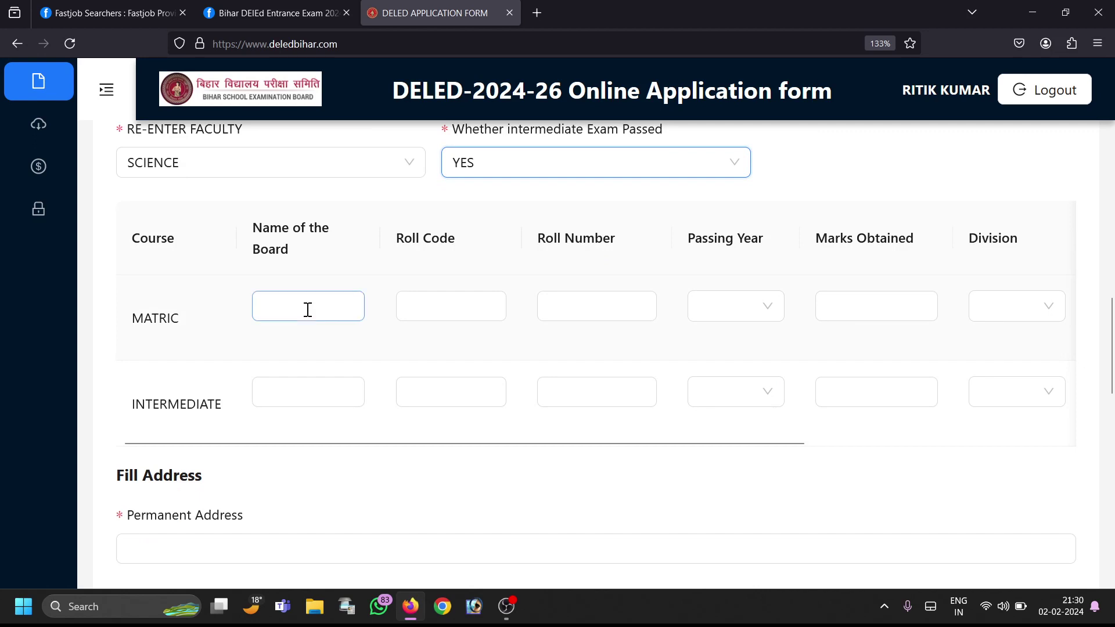
pyautogui.write('BSE')
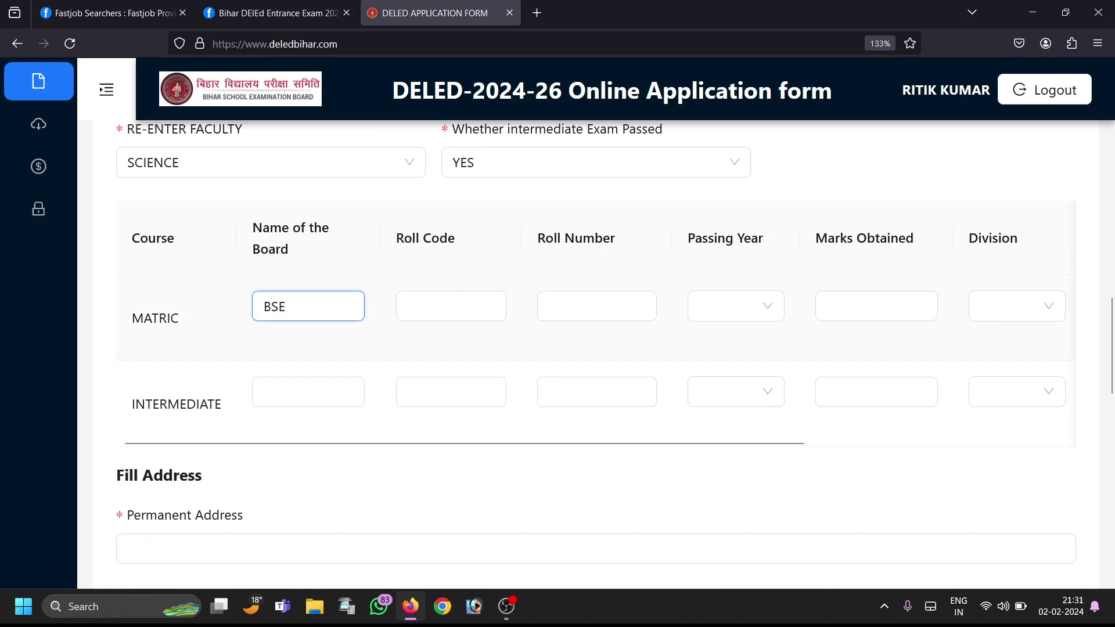
pyautogui.write('B PATNA')
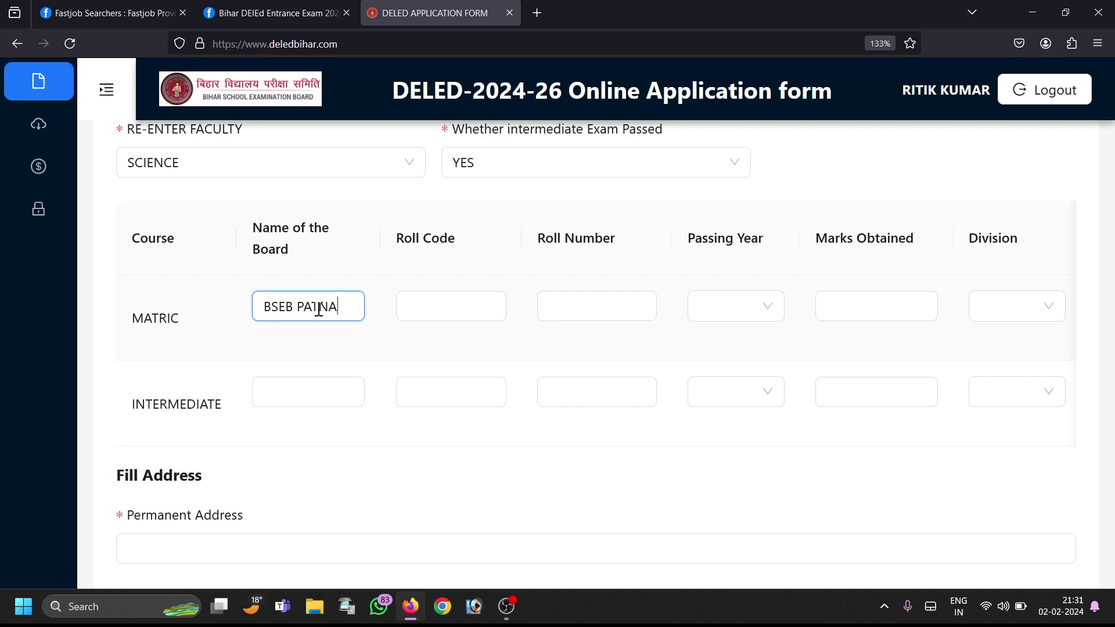
pyautogui.click(421, 299)
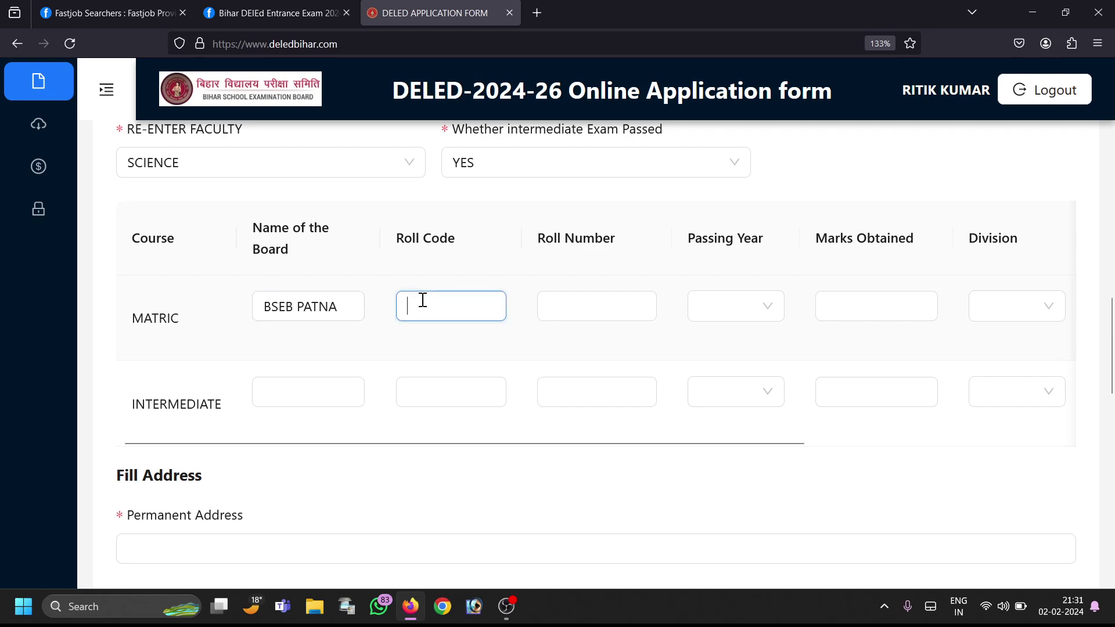
pyautogui.click(577, 311)
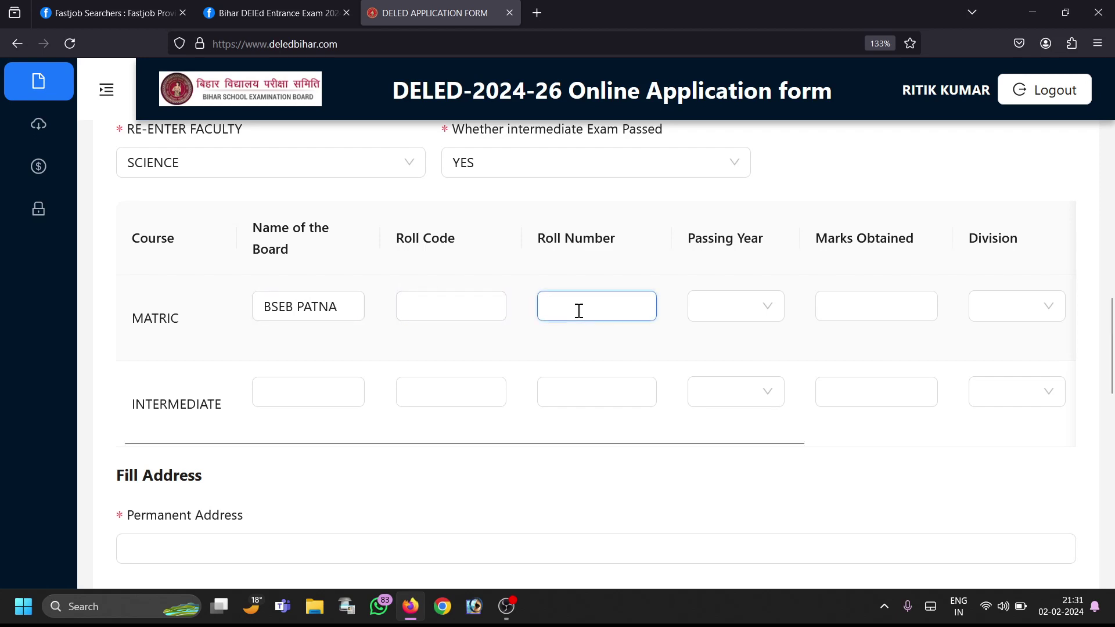
pyautogui.click(746, 311)
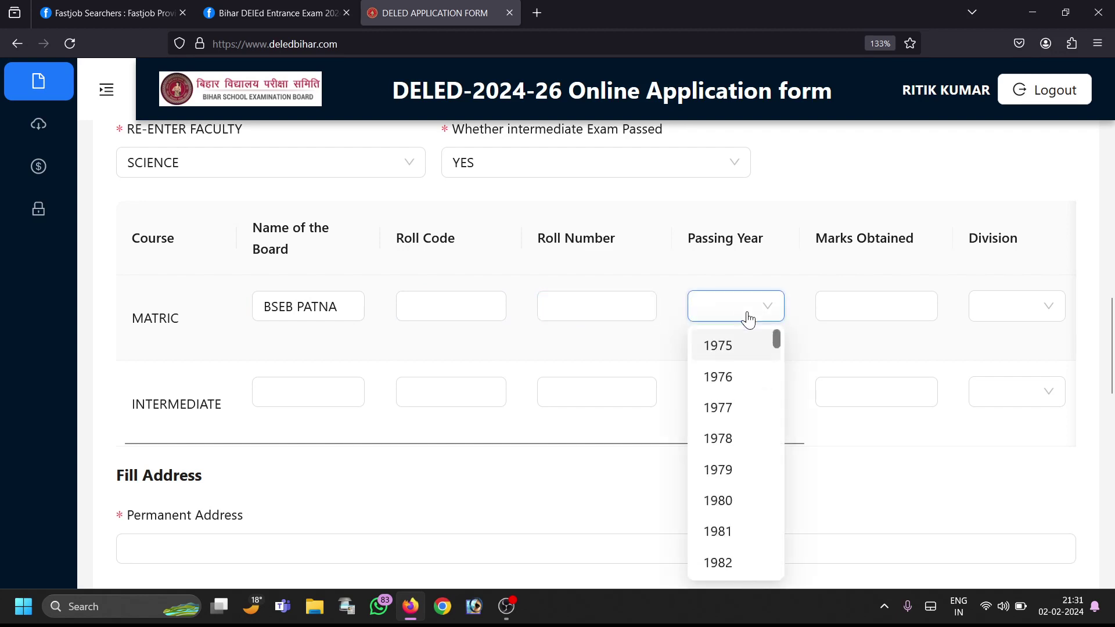
pyautogui.click(744, 533)
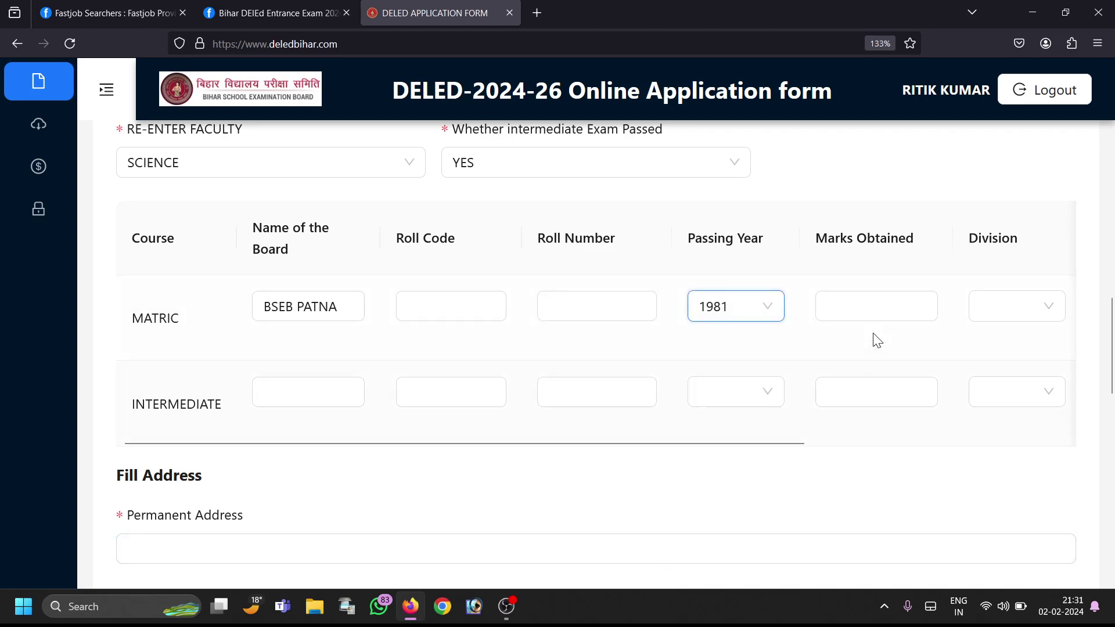
pyautogui.click(885, 295)
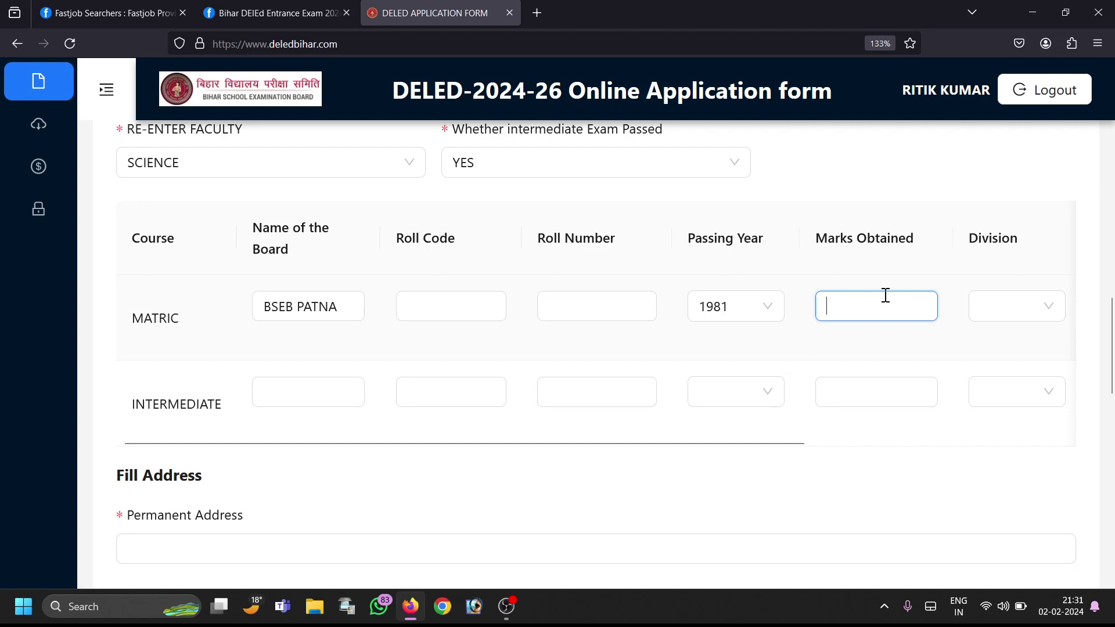
pyautogui.write('78')
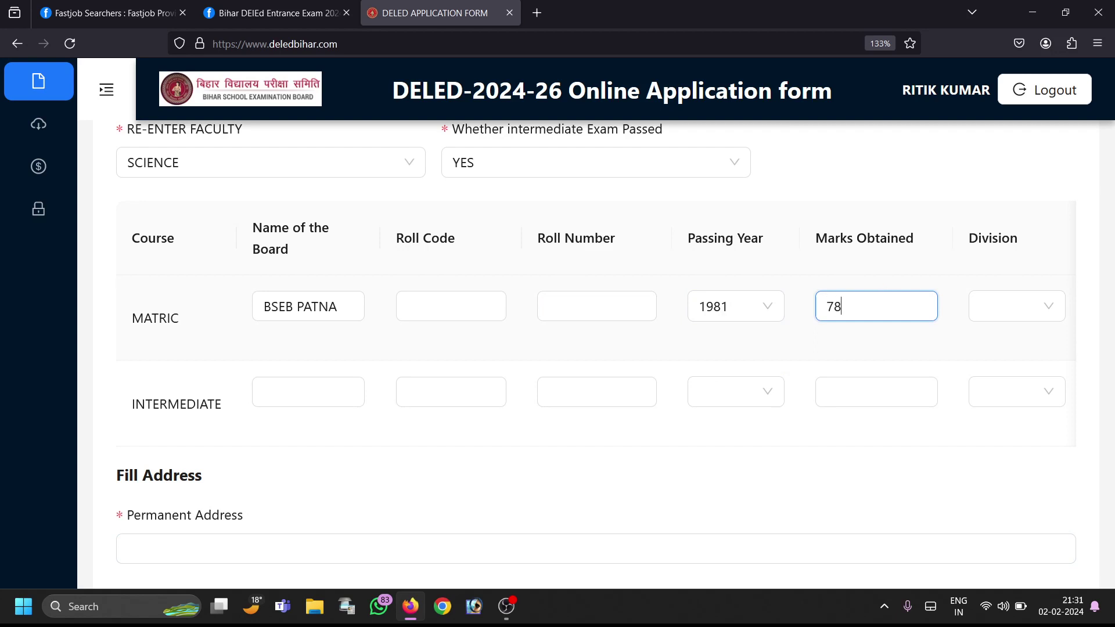
pyautogui.click(1012, 308)
pyautogui.click(1012, 345)
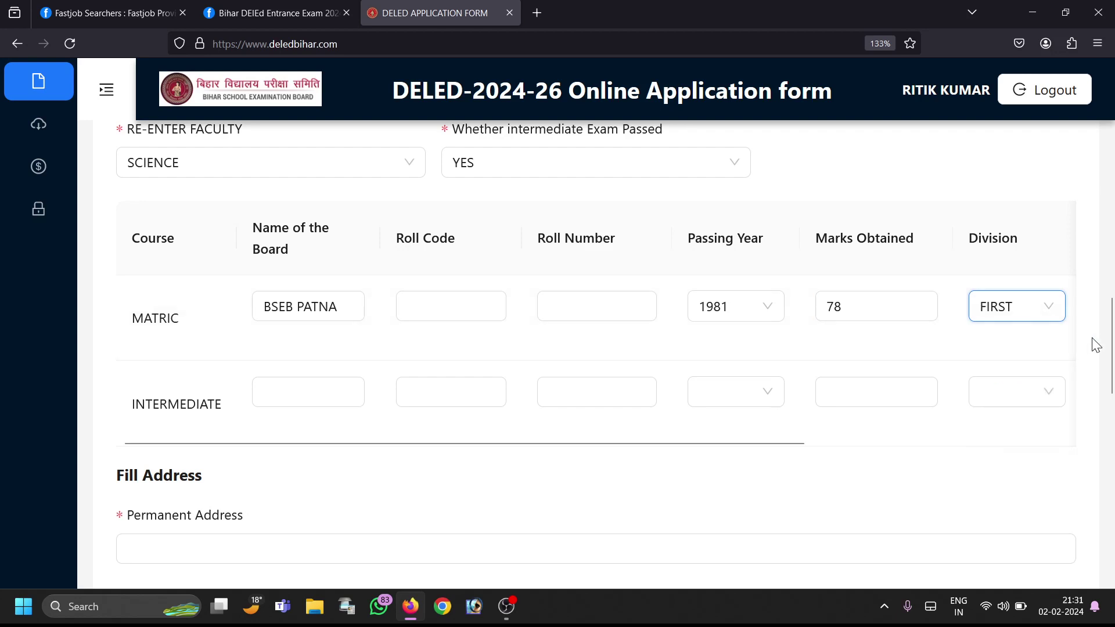
# Step: Correct the MATRIC marks obtained to 378
pyautogui.hotkey('ctrl', '-')
pyautogui.hotkey('ctrl', '-')
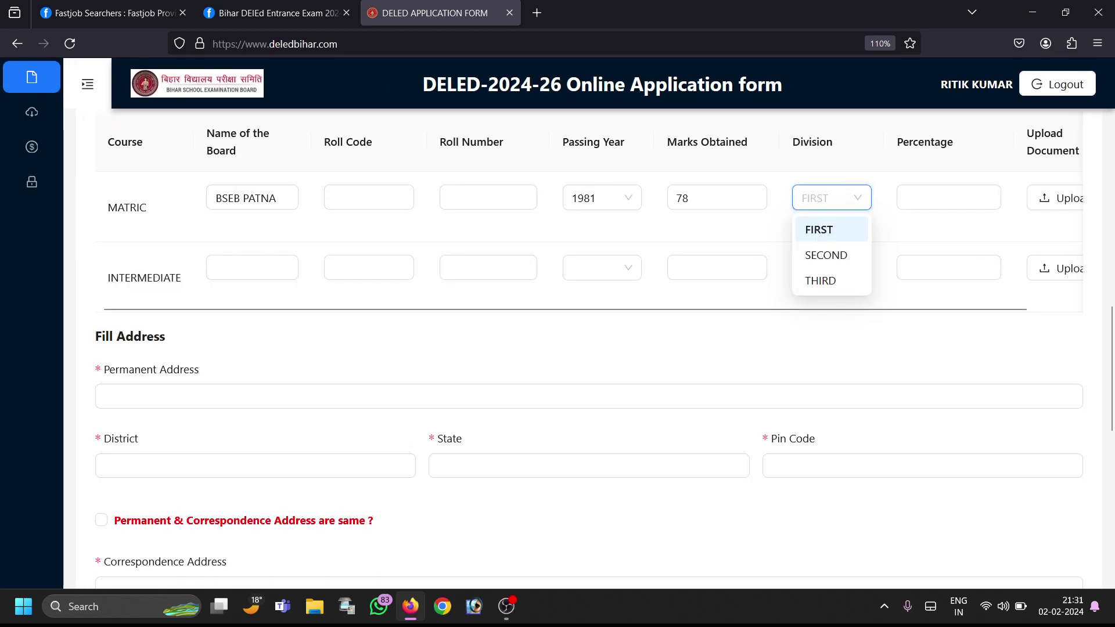
pyautogui.hotkey('ctrl', '-')
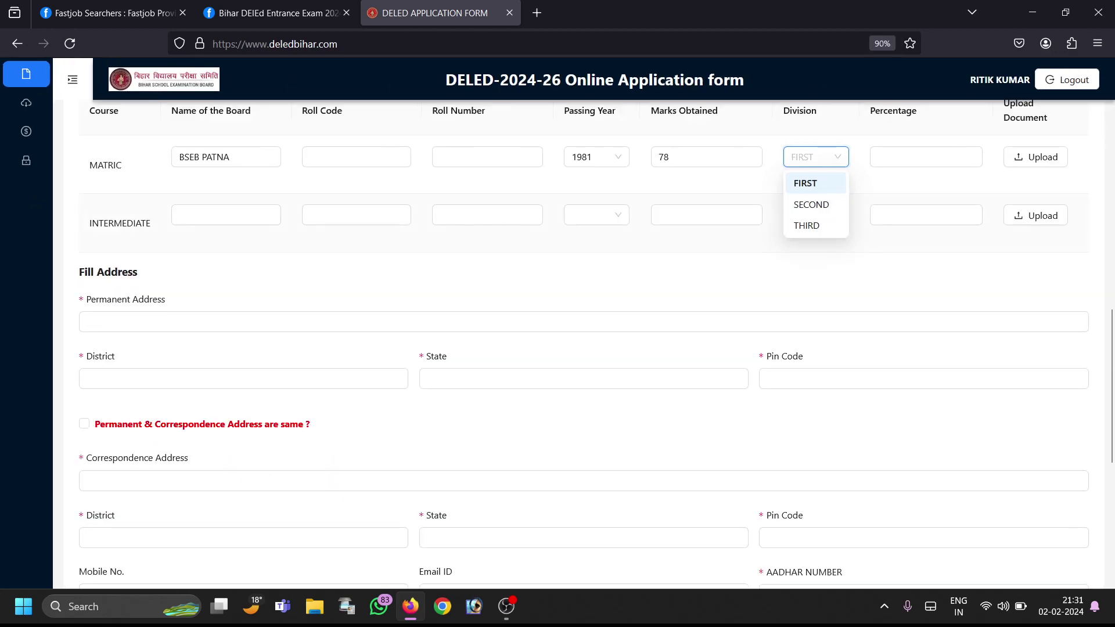
pyautogui.hotkey('ctrl', '+')
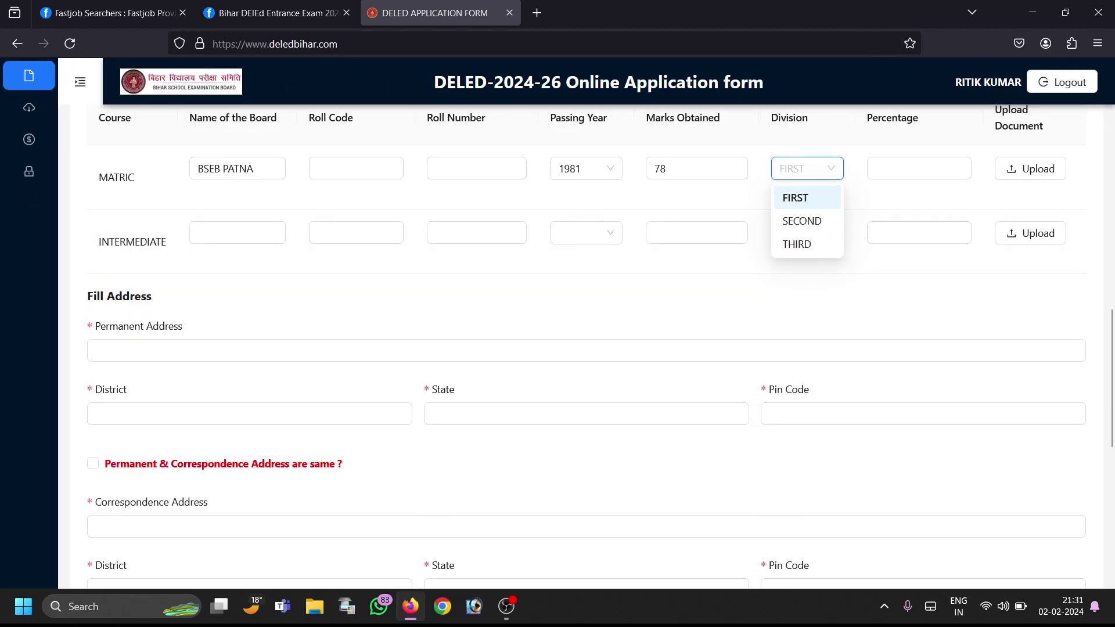
pyautogui.click(800, 196)
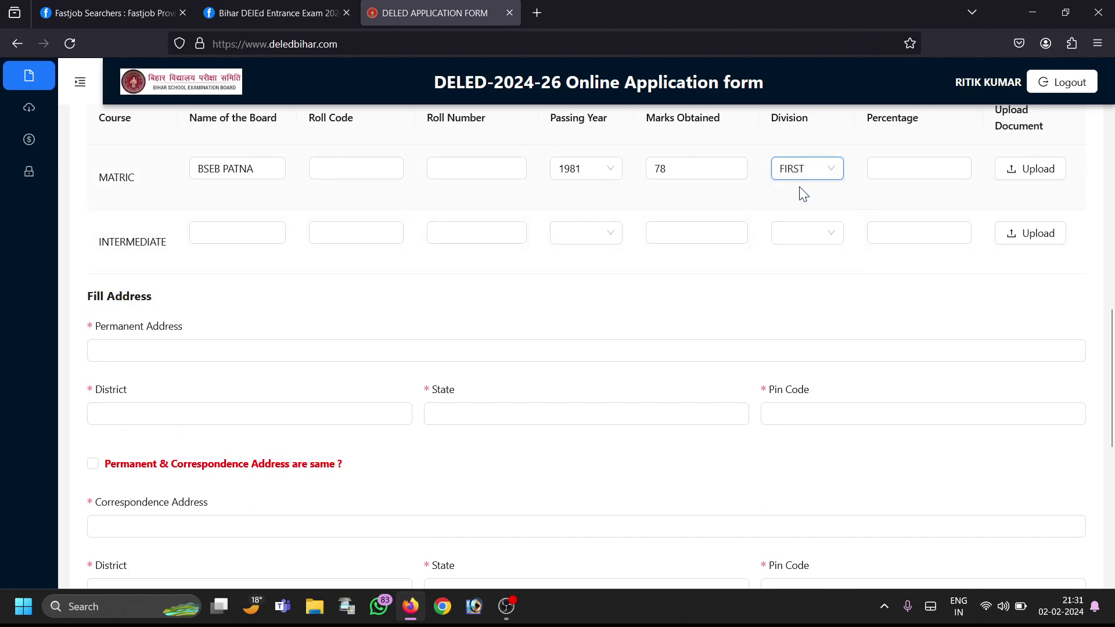
pyautogui.click(689, 173)
pyautogui.press('BackSpace')
pyautogui.press('BackSpace')
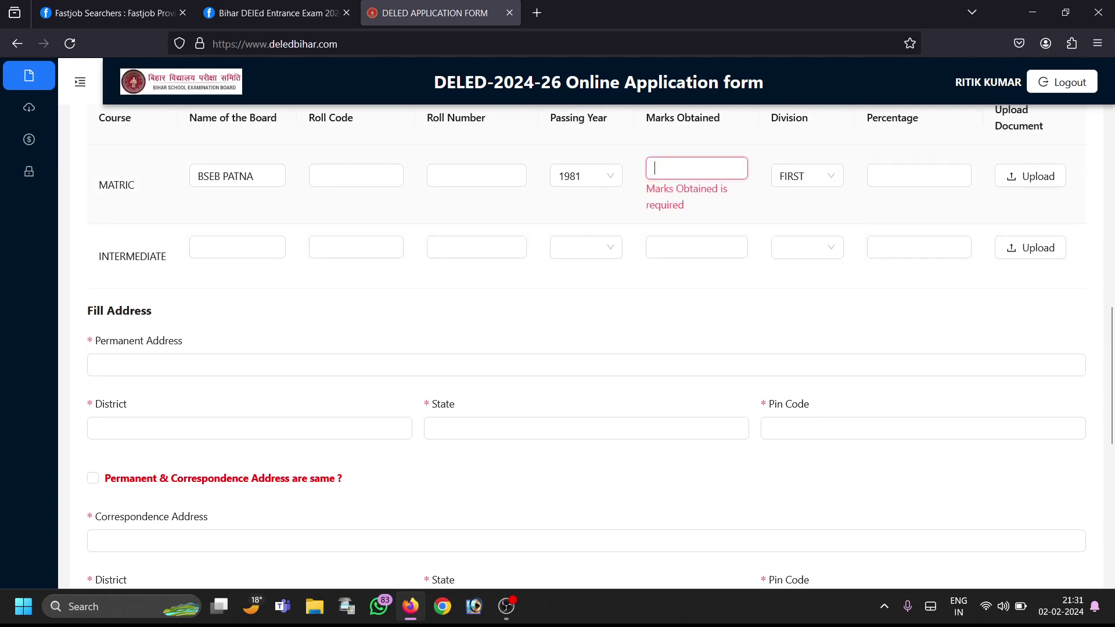
pyautogui.write('27')
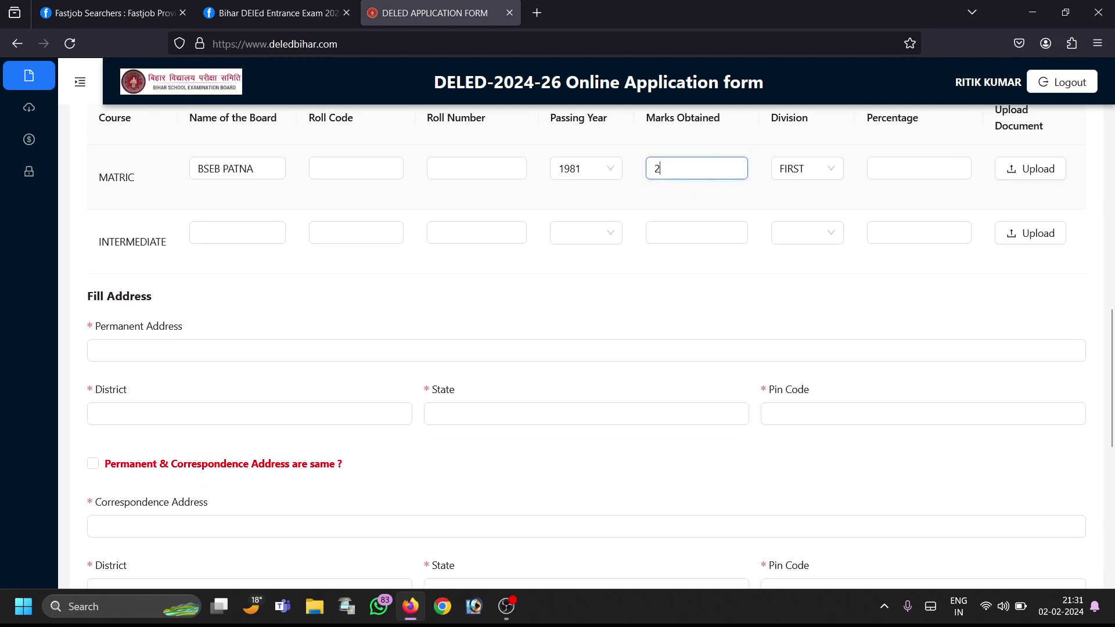
pyautogui.press('BackSpace')
pyautogui.write('378')
# Step: Enter the MATRIC percentage 75.6 and BSEB PATNA as the intermediate board
pyautogui.click(902, 164)
pyautogui.write('75.6')
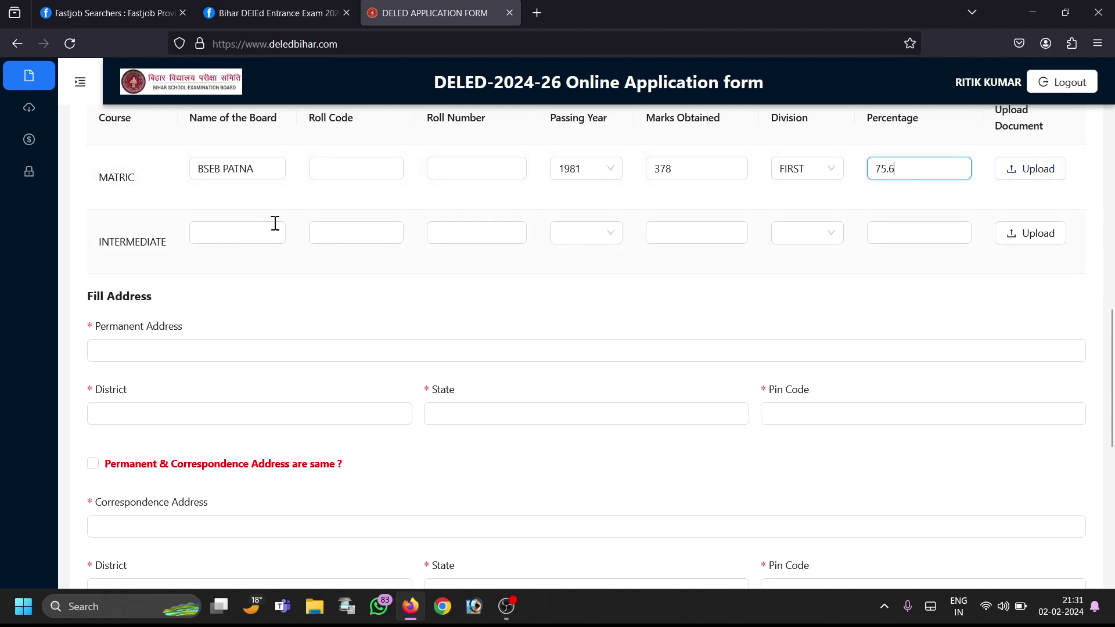
pyautogui.click(244, 225)
pyautogui.write('BSEB P')
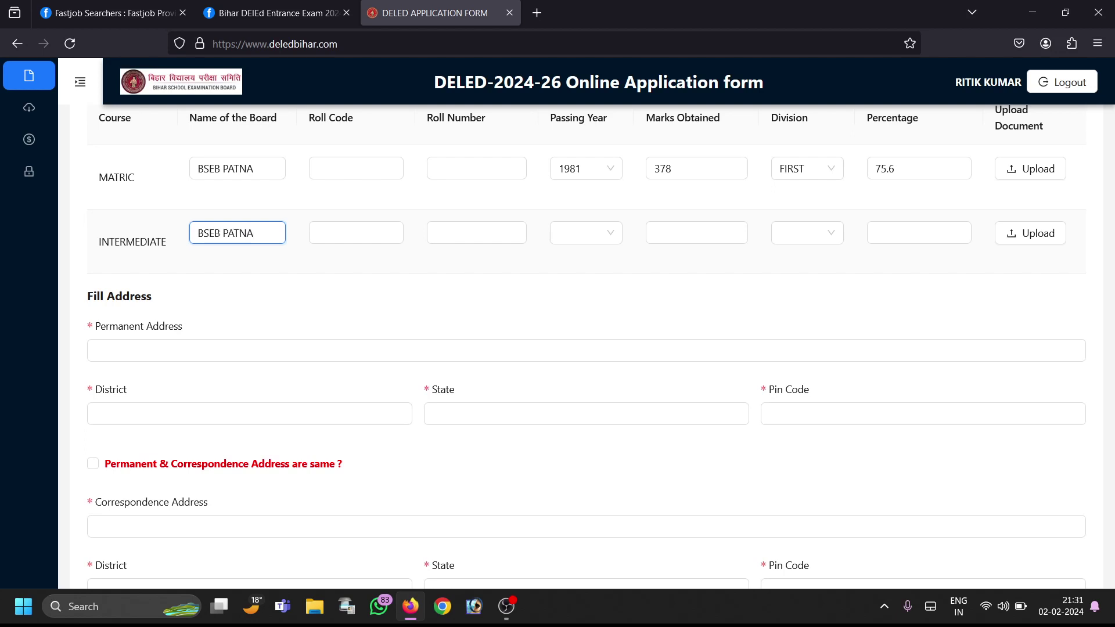
pyautogui.write('ATNA')
# Step: Give the INTERMEDIATE row passing year 1986, 342 marks and FIRST division
pyautogui.click(349, 233)
pyautogui.click(468, 230)
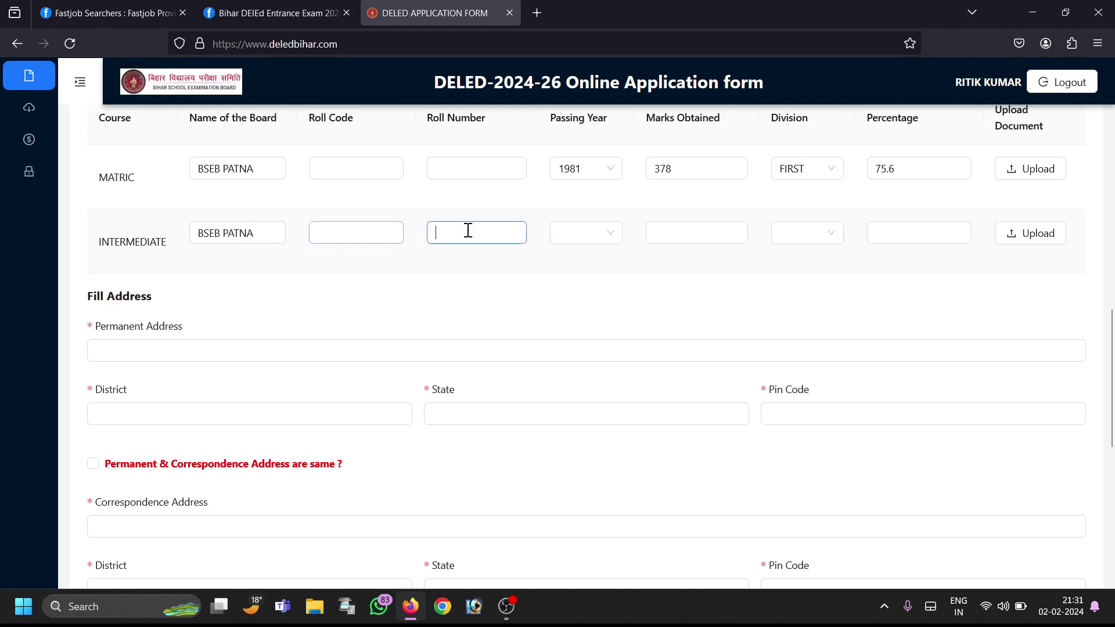
pyautogui.click(586, 238)
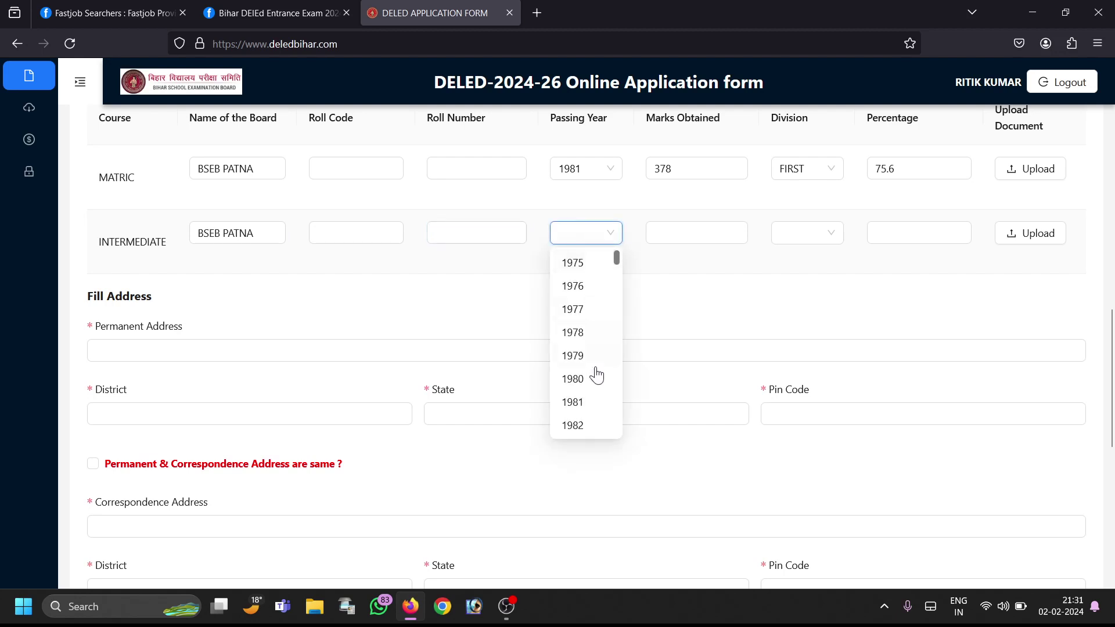
pyautogui.scroll(-4, 596, 377)
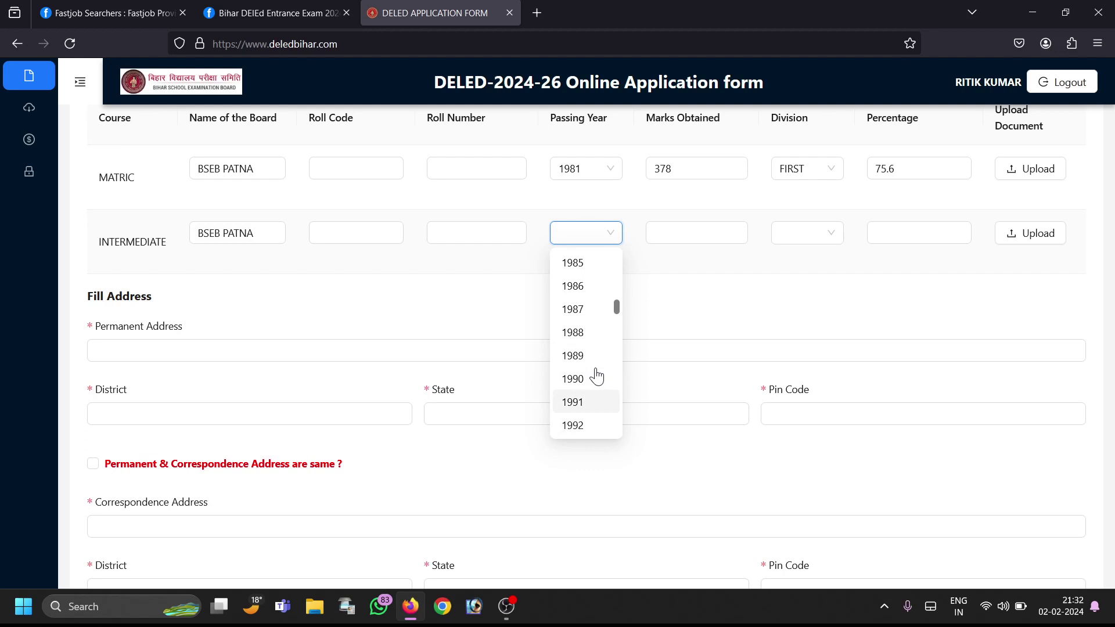
pyautogui.click(587, 286)
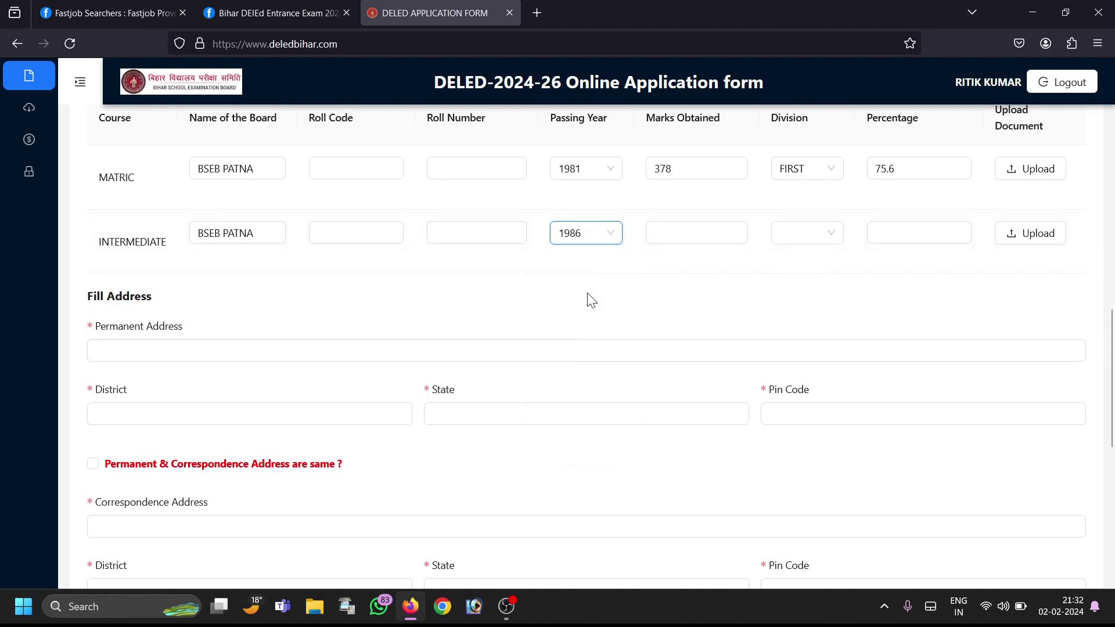
pyautogui.click(702, 233)
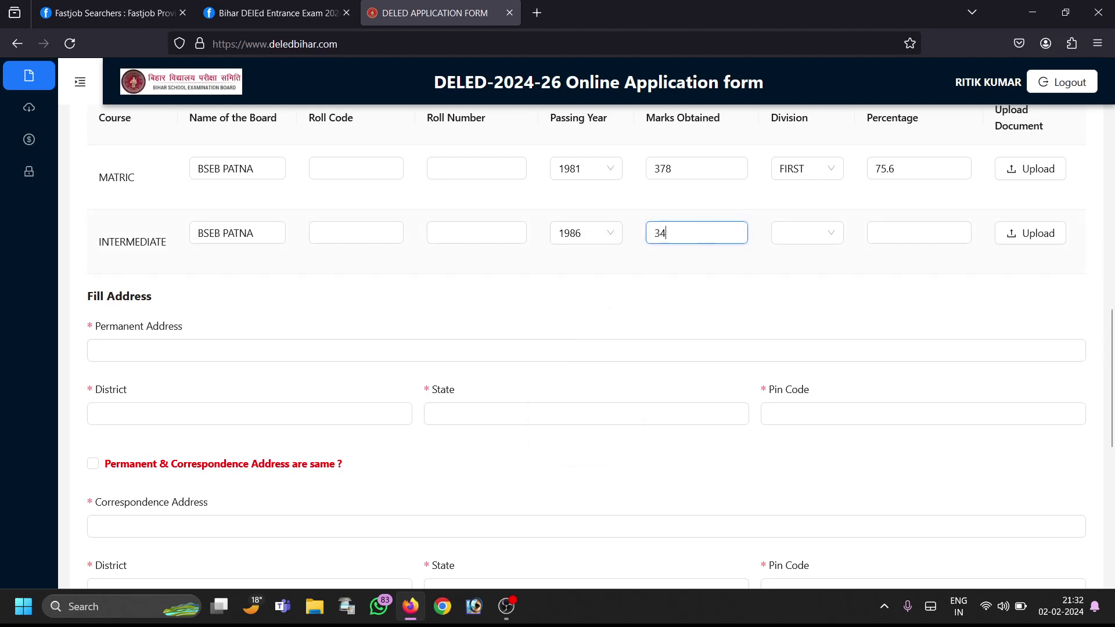
pyautogui.click(793, 239)
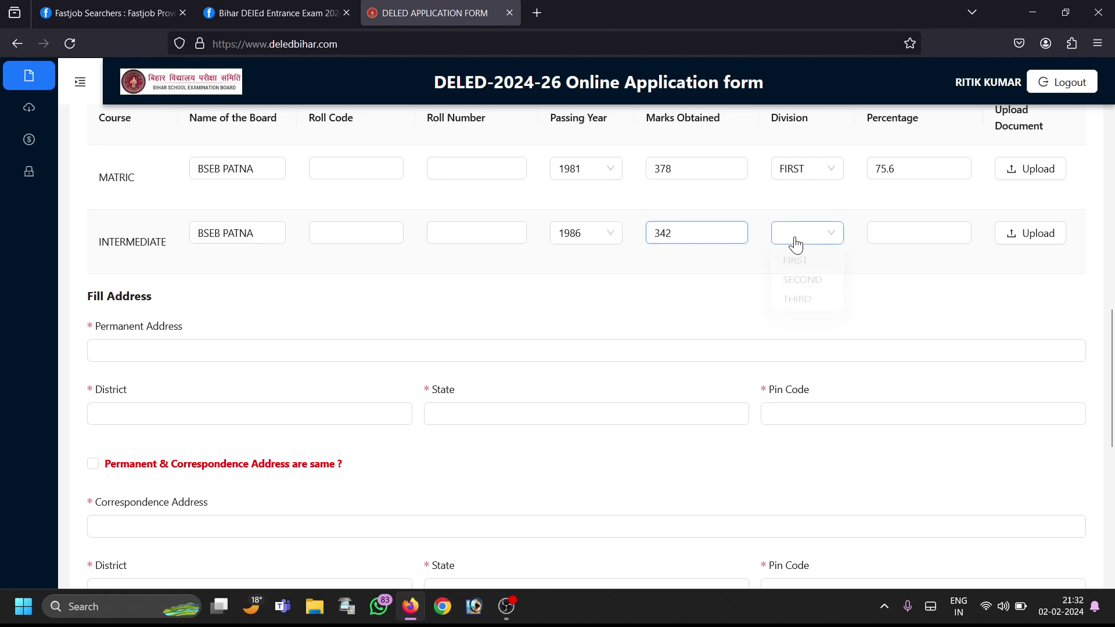
pyautogui.click(795, 263)
pyautogui.click(903, 230)
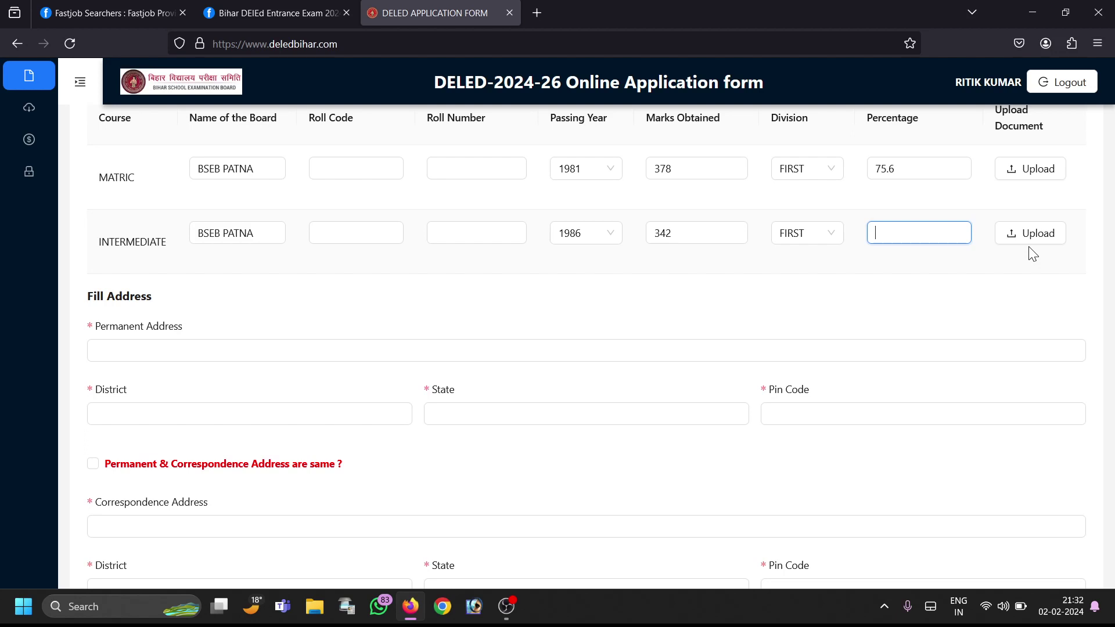
# Step: Type the permanent address, with district NAWADA and state BIHAR
pyautogui.click(331, 353)
pyautogui.write('VII-')
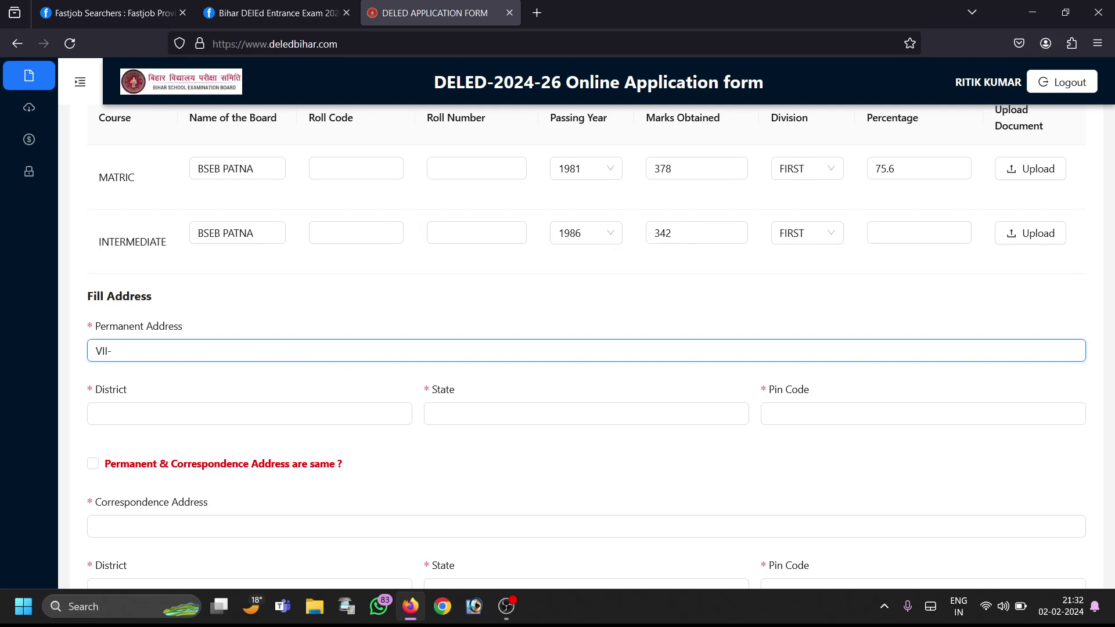
pyautogui.write('XYZ , PO - YU, PS - HJ')
pyautogui.click(236, 408)
pyautogui.write('N')
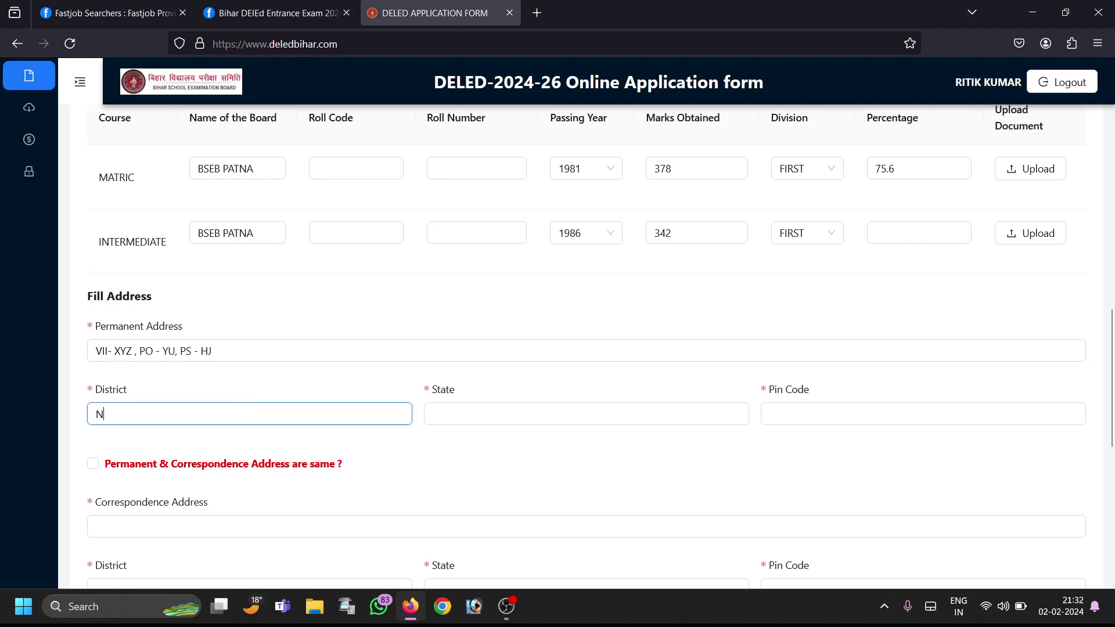
pyautogui.write('AWADA')
pyautogui.click(512, 441)
pyautogui.click(490, 410)
pyautogui.write('B')
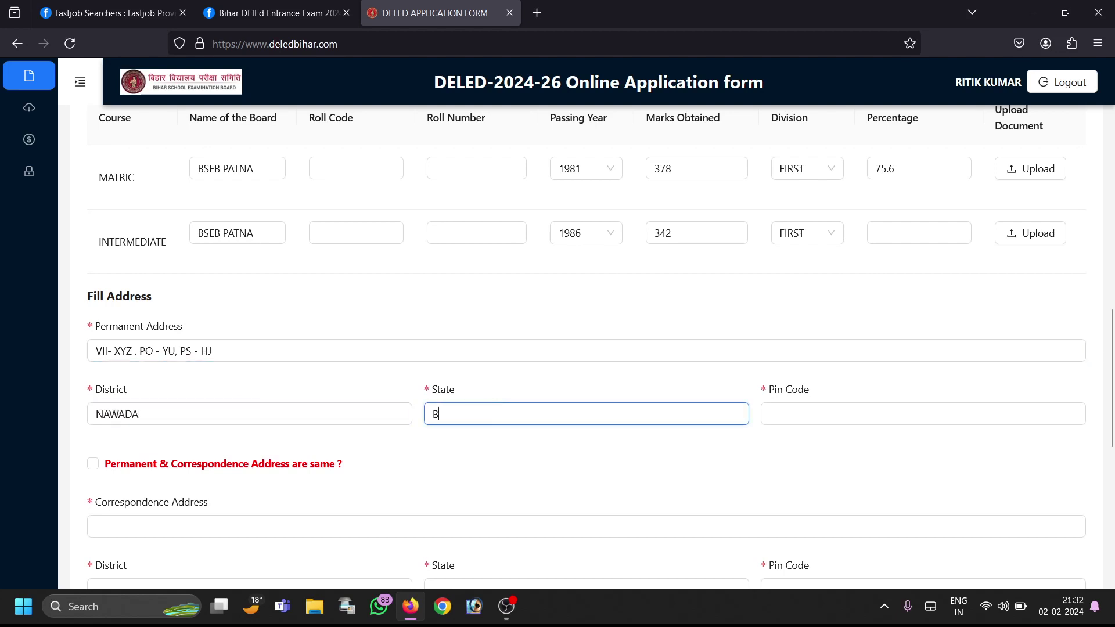
pyautogui.write('IHAR')
# Step: Tick 'Permanent & Correspondence Address are same?' to copy the permanent address
pyautogui.click(93, 464)
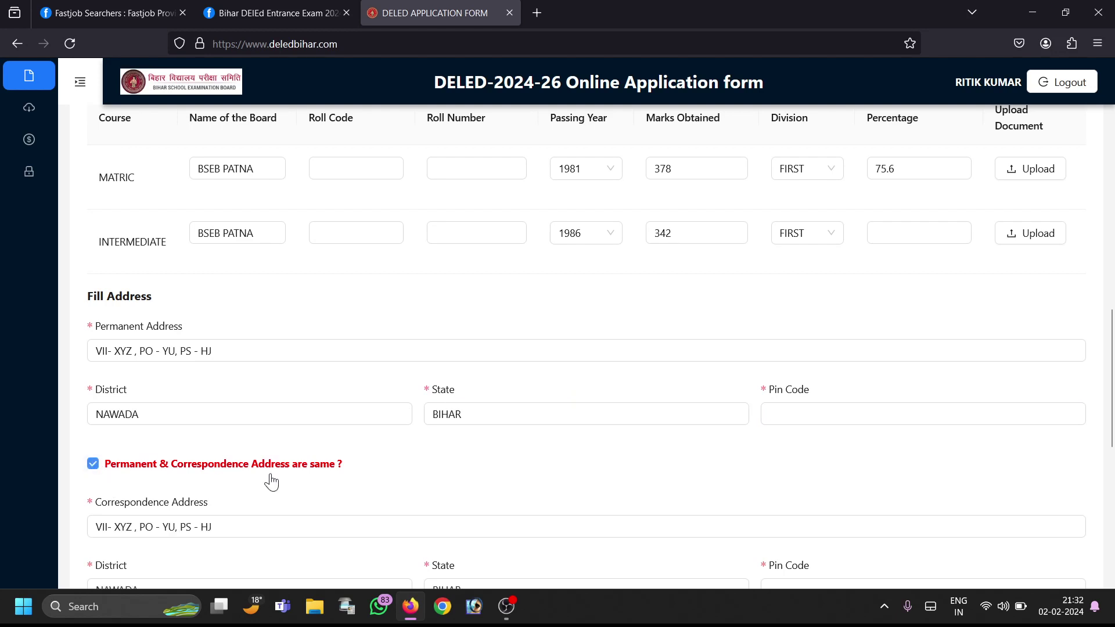
pyautogui.moveTo(1111, 358); pyautogui.dragTo(1113, 435)
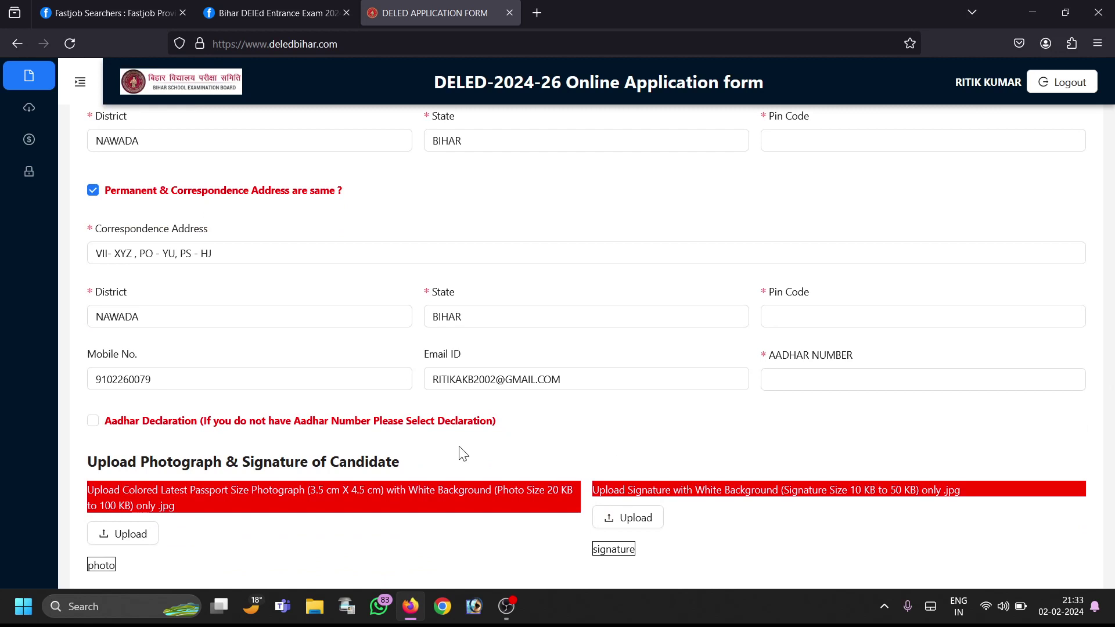
# Step: Tick the Aadhar Declaration checkbox stating there is no Aadhar number, then view the declaration note
pyautogui.click(93, 422)
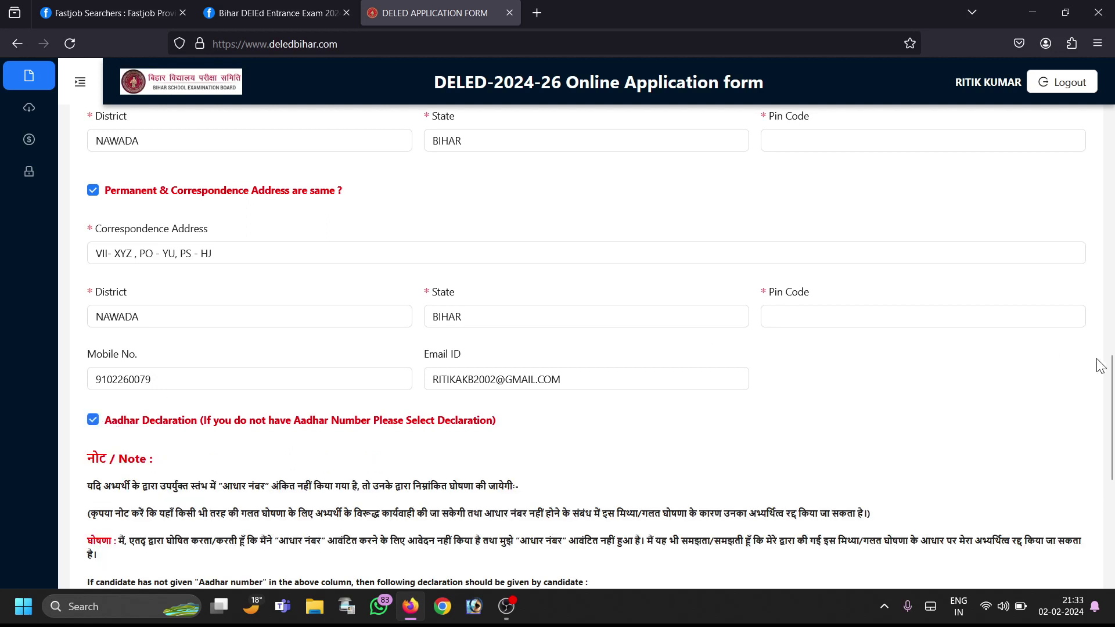
pyautogui.moveTo(1111, 394); pyautogui.dragTo(1112, 462)
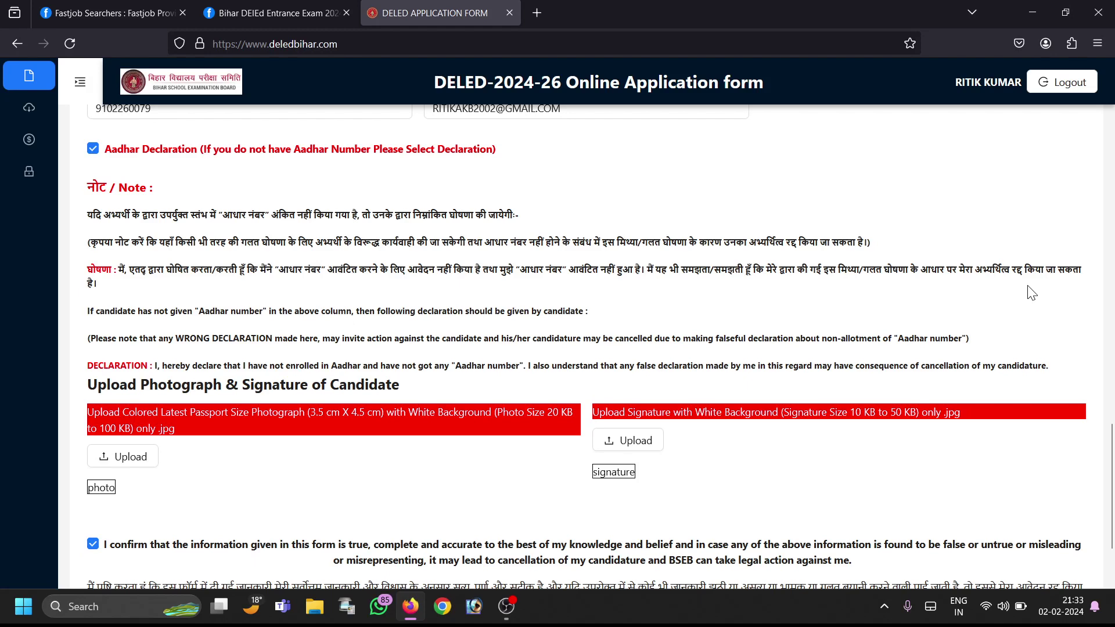
# Step: Untick the Aadhar Declaration checkbox so the AADHAR NUMBER field is required again
pyautogui.click(93, 149)
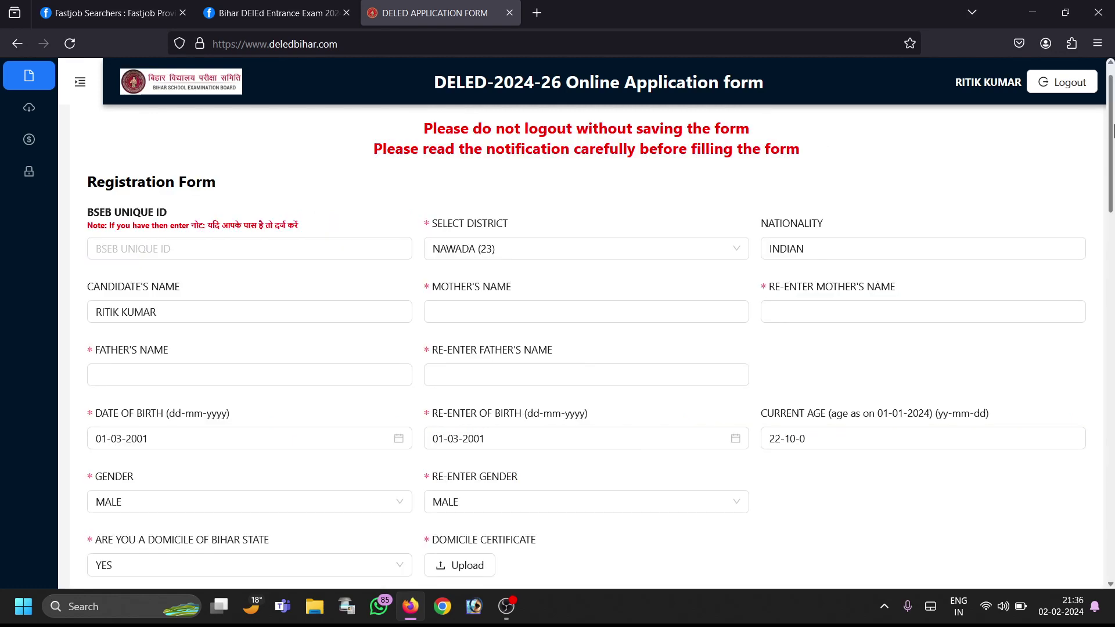
# Step: Scroll to the bottom of the form to show the confirmation statement, save and Preview buttons
pyautogui.moveTo(1111, 131); pyautogui.dragTo(1111, 532)
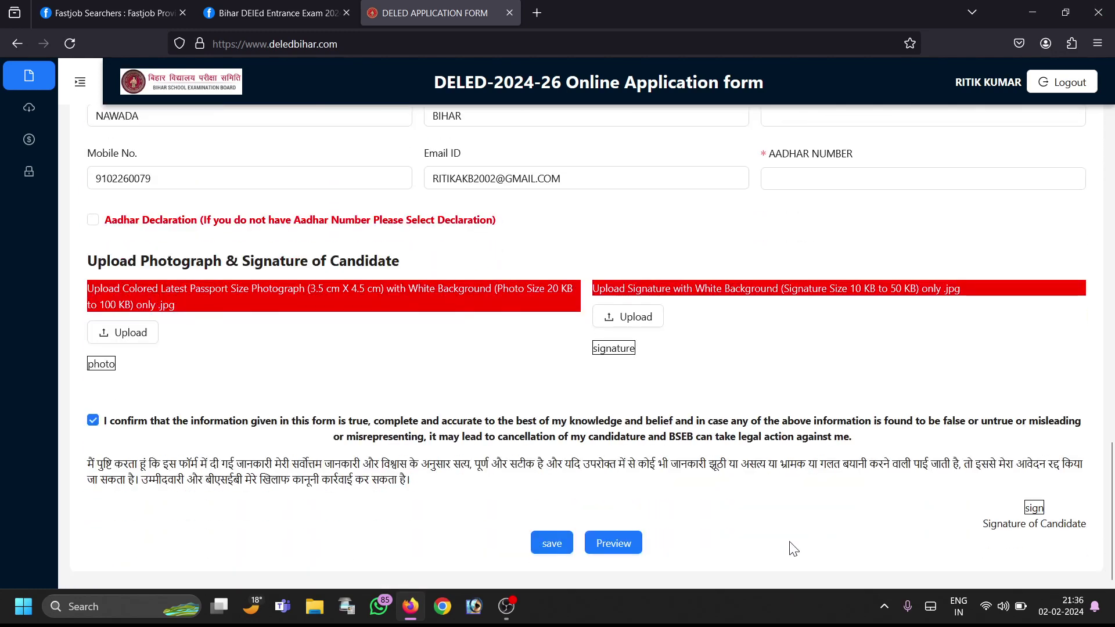